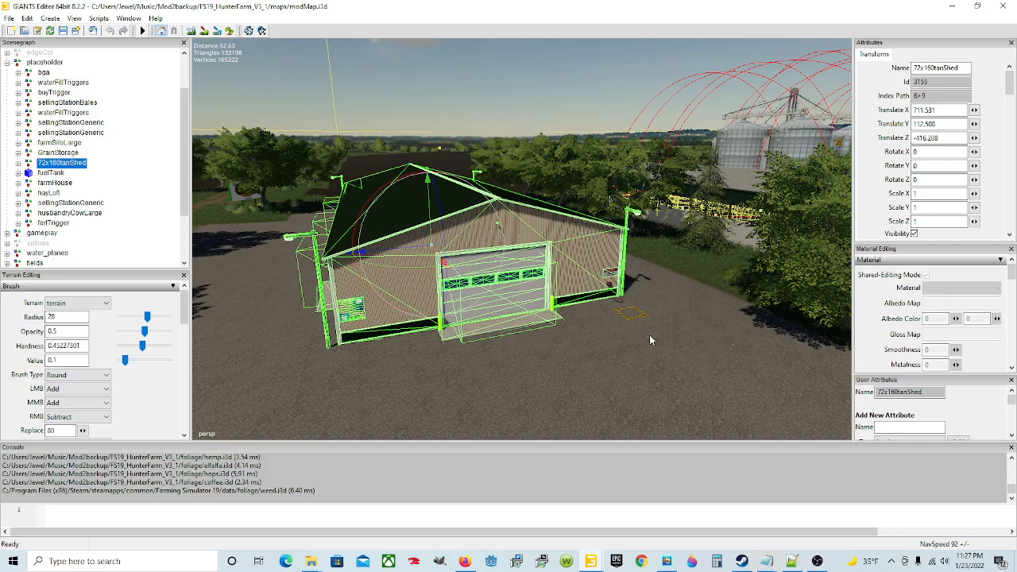
# Step: Examine the 72x160tanShed building from several angles and inspect its child nodes in the scene hierarchy
pyautogui.scroll(-3, 651, 336)
pyautogui.moveTo(651, 335)
pyautogui.keyDown('alt'); pyautogui.mouseDown()
pyautogui.moveTo(726, 358)
pyautogui.moveTo(892, 359)
pyautogui.moveTo(676, 356)
pyautogui.moveTo(645, 341)
pyautogui.mouseUp(); pyautogui.keyUp('alt')
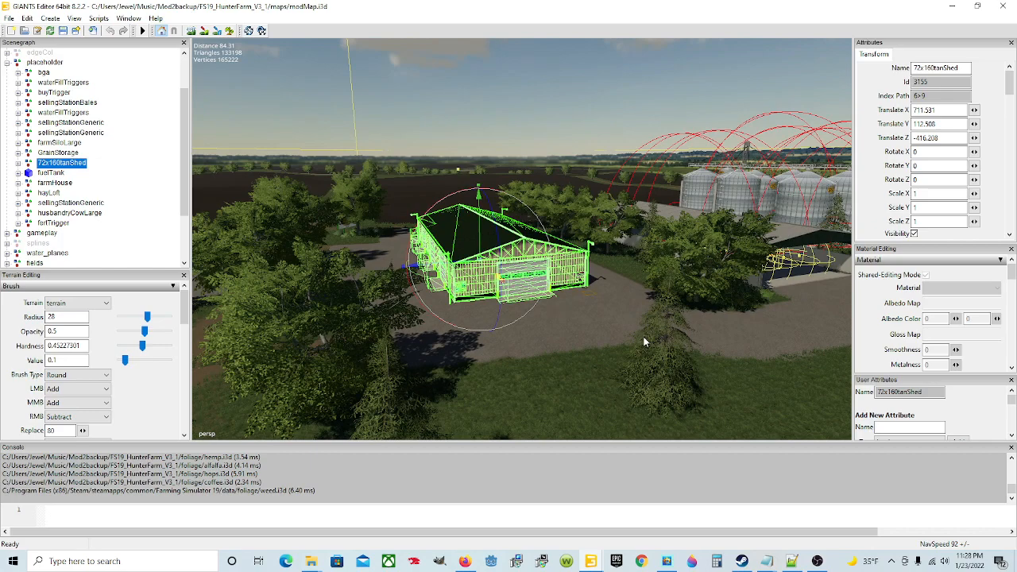
pyautogui.keyDown('alt'); pyautogui.moveTo(579, 353); pyautogui.dragTo(589, 321); pyautogui.keyUp('alt')
pyautogui.scroll(4, 589, 321)
pyautogui.press('f')
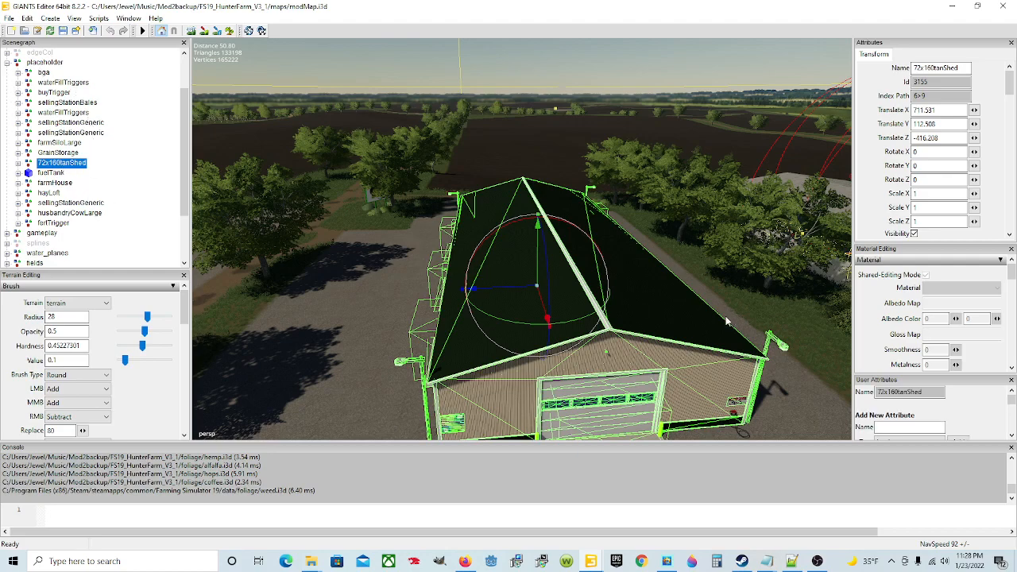
pyautogui.click(18, 163)
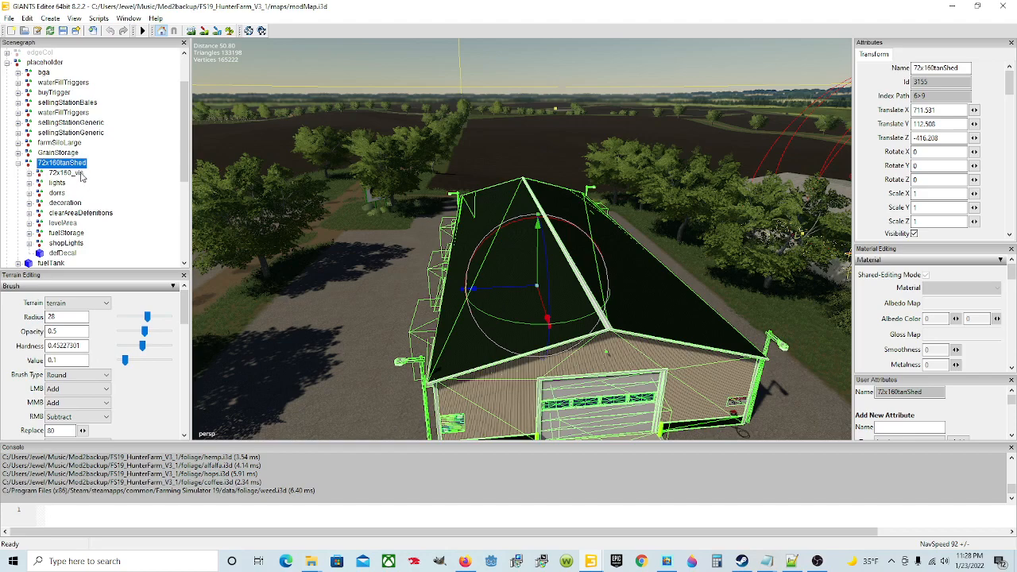
pyautogui.click(19, 164)
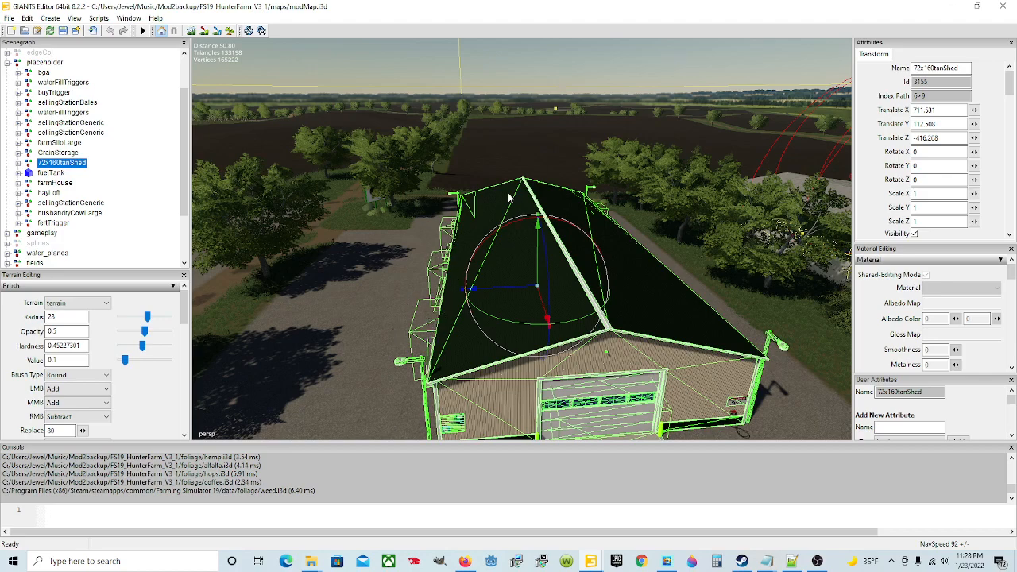
# Step: Start exporting the selected 72x160tanShed with its files and browse to Jewels_Peaceful_Valley/maps/placeables/FS19_72x160_workshopShed
pyautogui.click(8, 18)
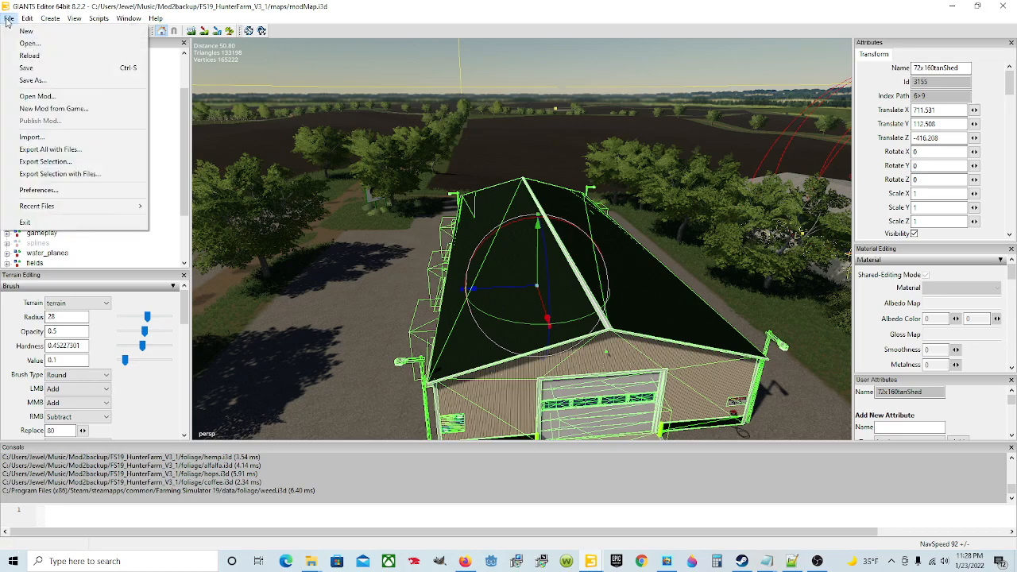
pyautogui.click(78, 180)
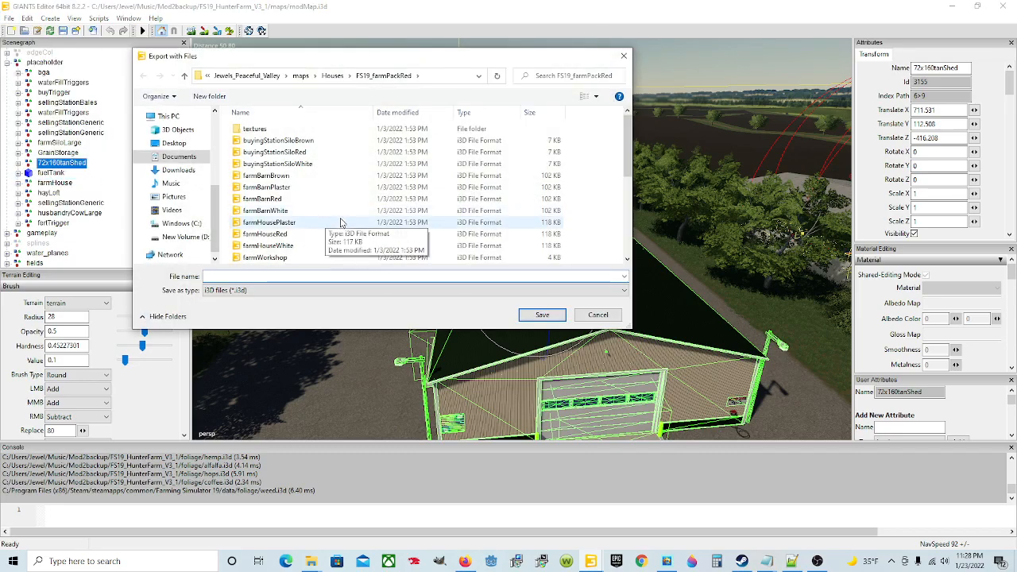
pyautogui.click(179, 158)
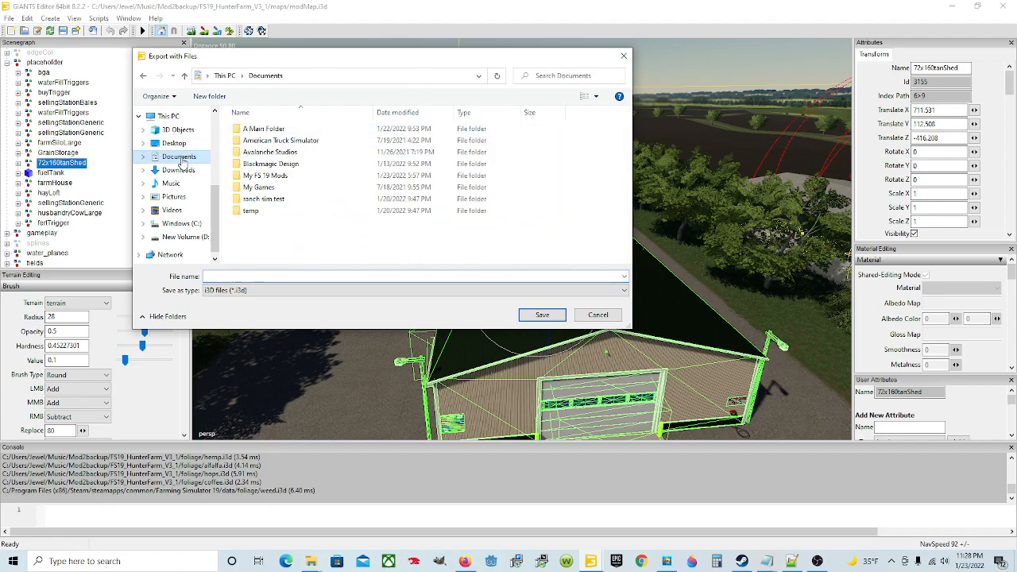
pyautogui.doubleClick(276, 193)
pyautogui.doubleClick(276, 128)
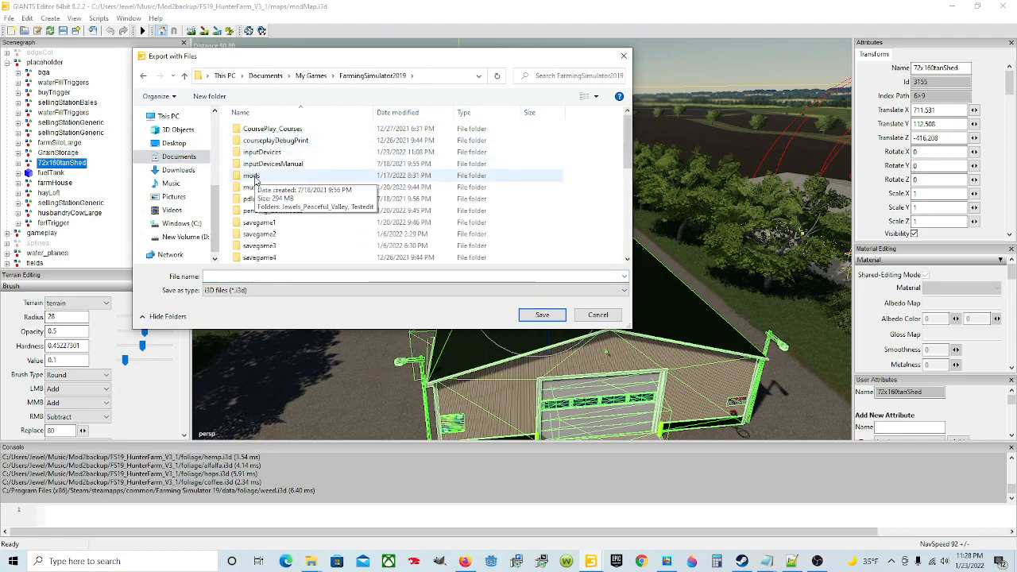
pyautogui.doubleClick(252, 176)
pyautogui.click(310, 133)
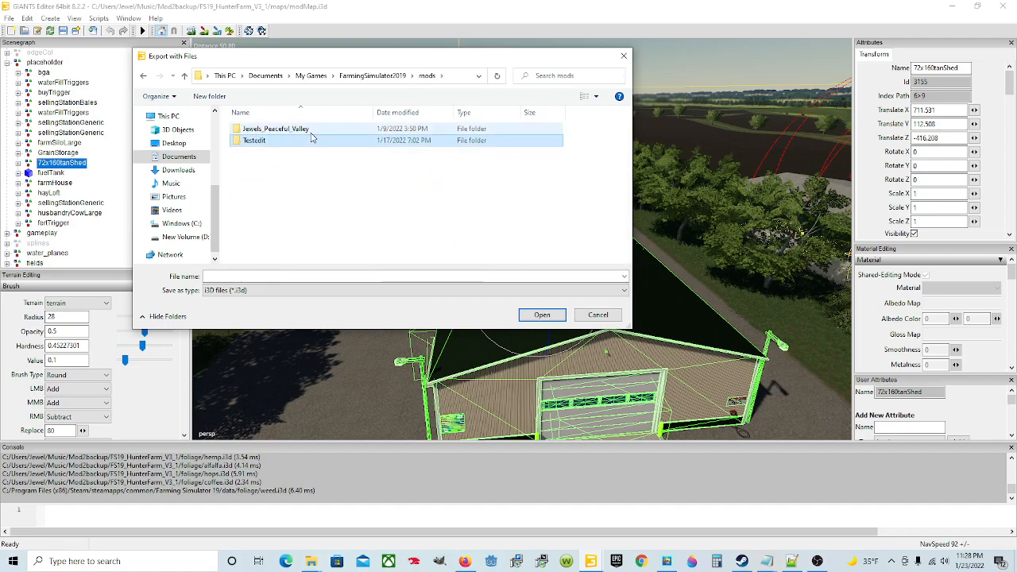
pyautogui.doubleClick(311, 135)
pyautogui.doubleClick(312, 137)
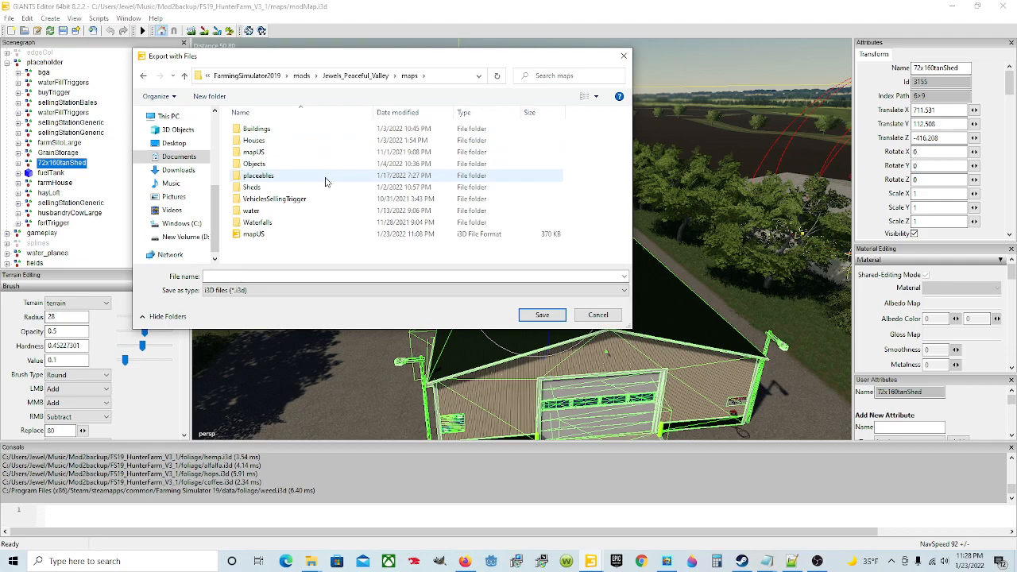
pyautogui.doubleClick(325, 176)
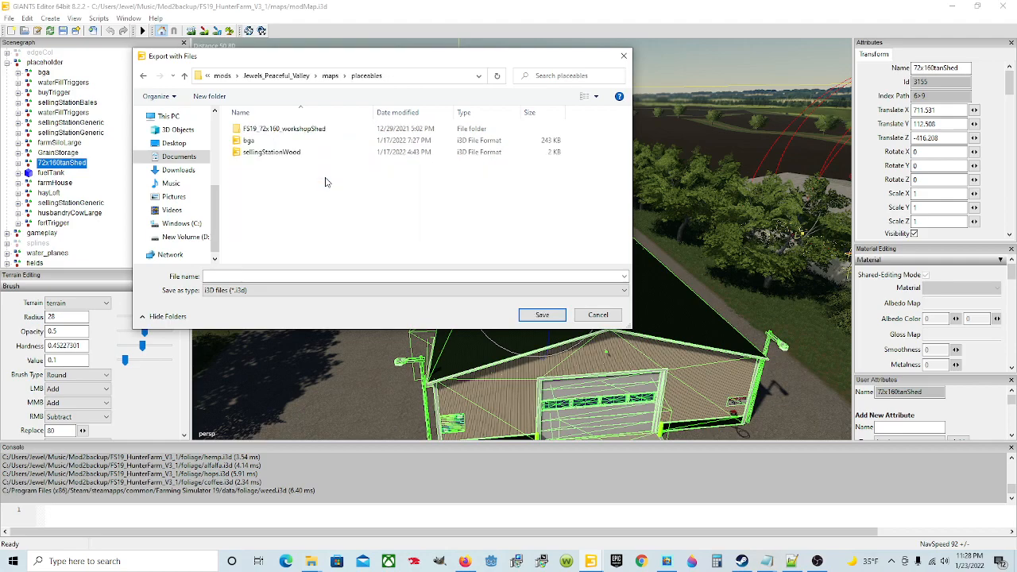
pyautogui.doubleClick(310, 132)
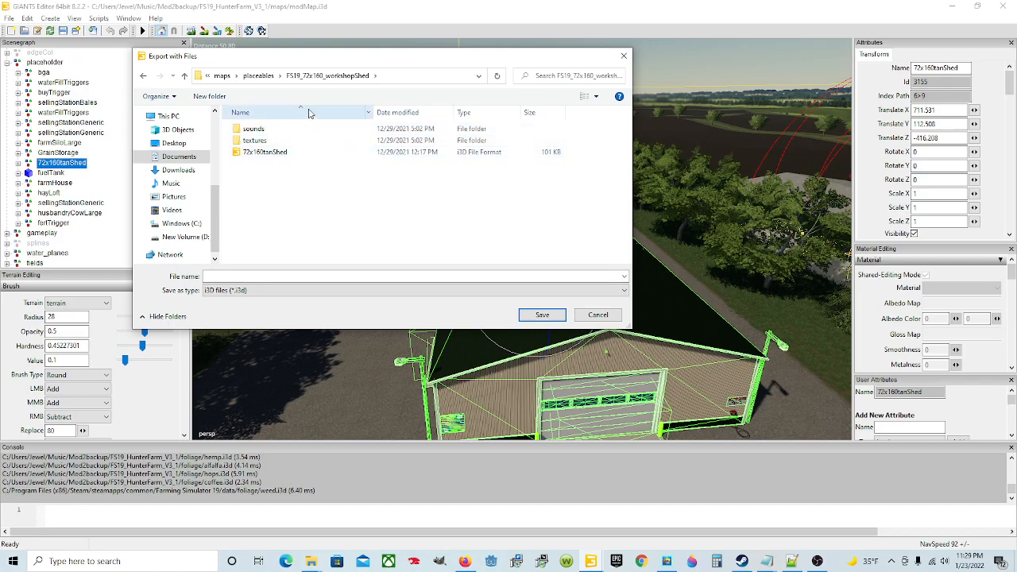
# Step: Retrace the export path from Documents through My Games, FarmingSimulator2019, mods and Jewels_Peaceful_Valley/maps to the placeables folder
pyautogui.click(269, 79)
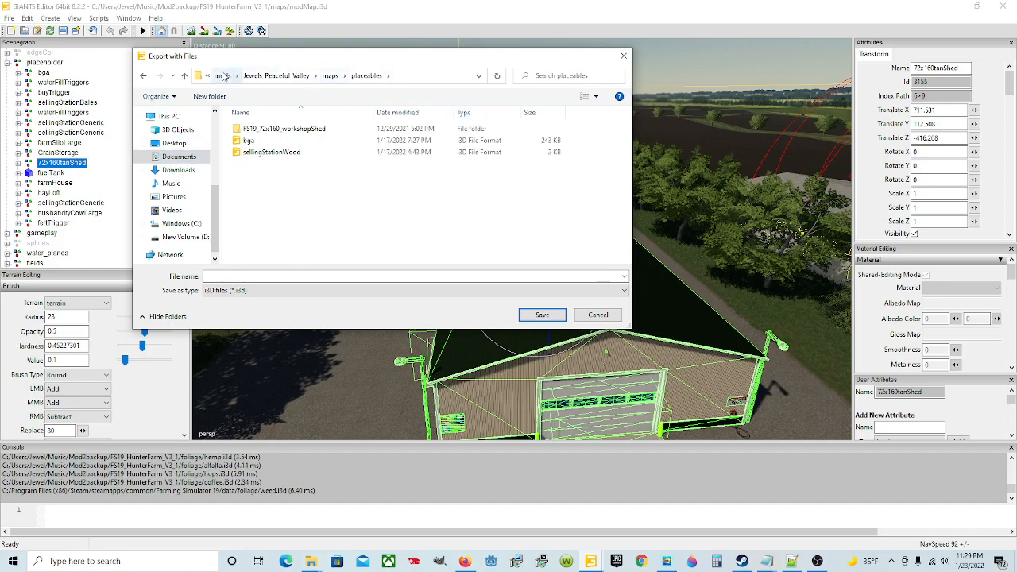
pyautogui.click(179, 156)
pyautogui.doubleClick(288, 191)
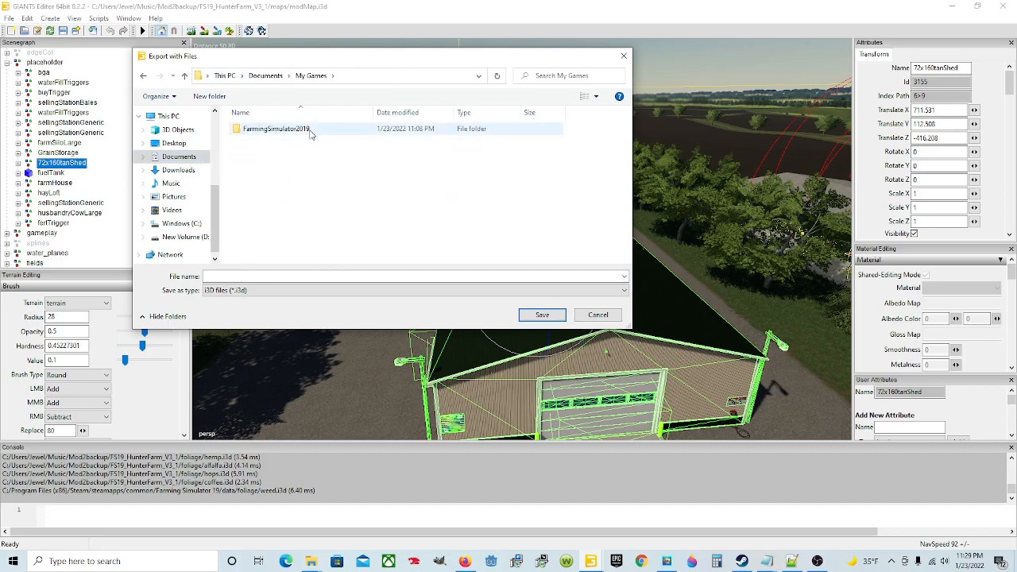
pyautogui.doubleClick(276, 128)
pyautogui.doubleClick(262, 175)
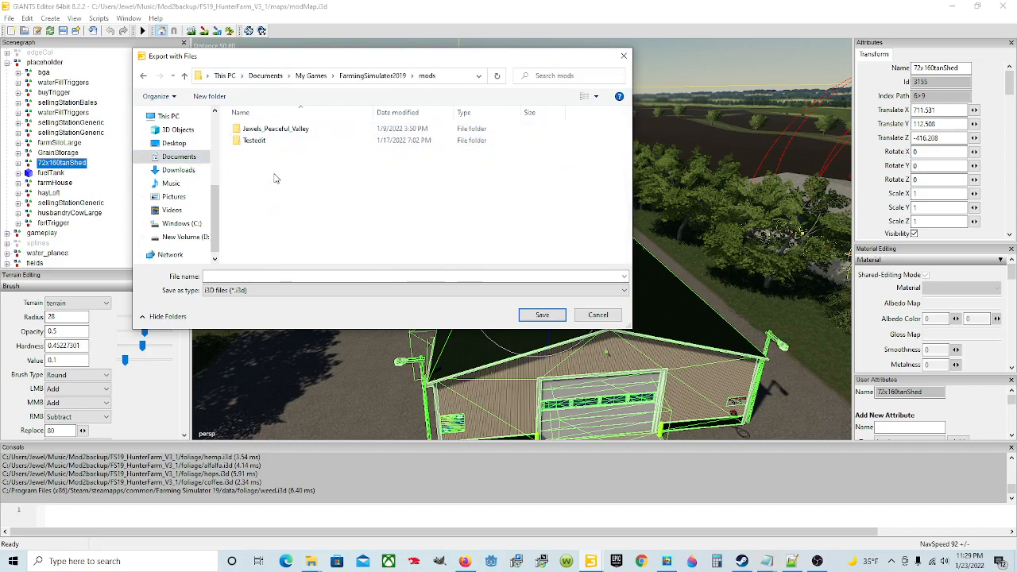
pyautogui.doubleClick(275, 128)
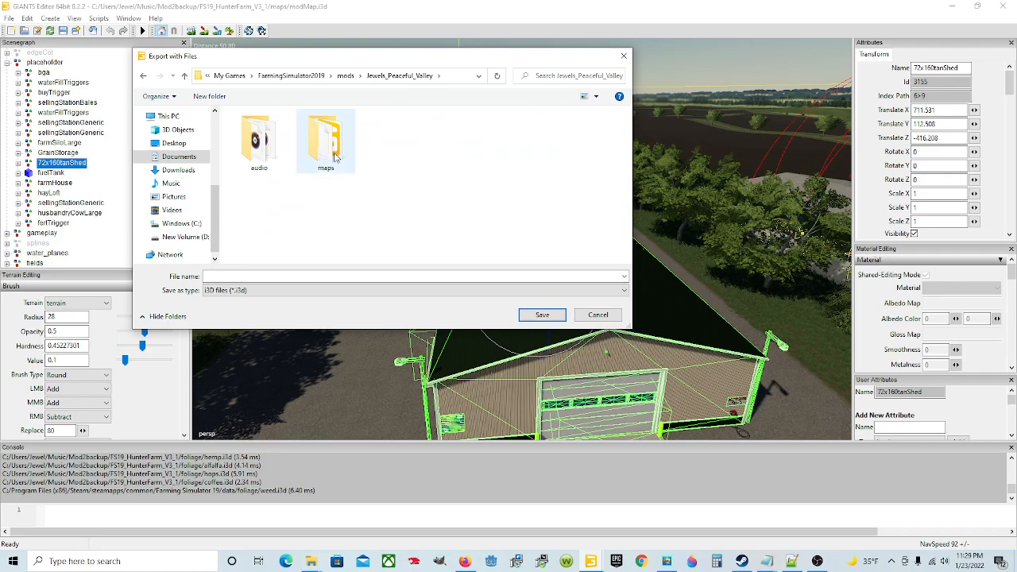
pyautogui.doubleClick(339, 162)
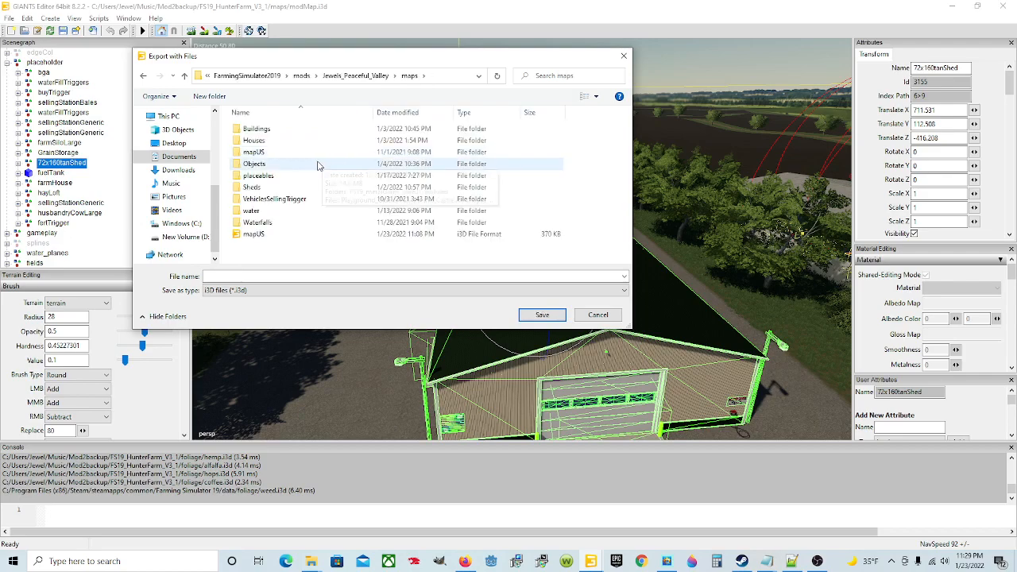
pyautogui.doubleClick(287, 176)
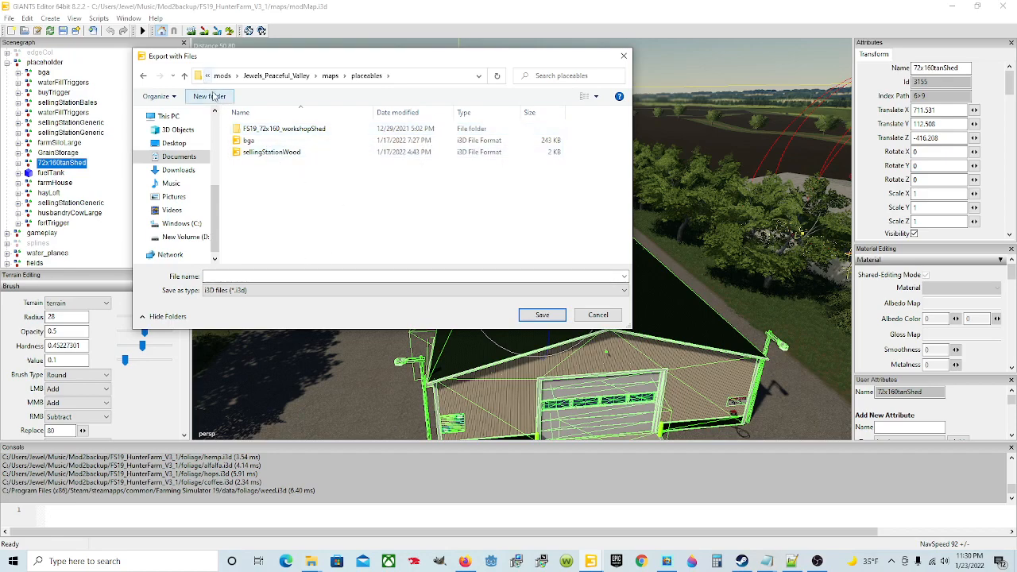
# Step: Create a new folder inside placeables and delete it again
pyautogui.click(212, 96)
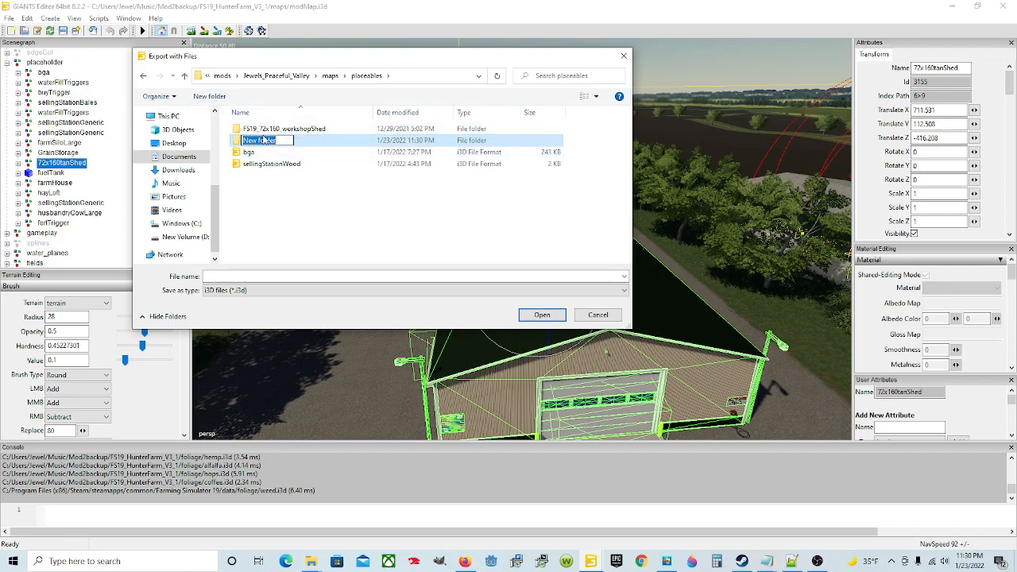
pyautogui.press('Return')
pyautogui.press('F2')
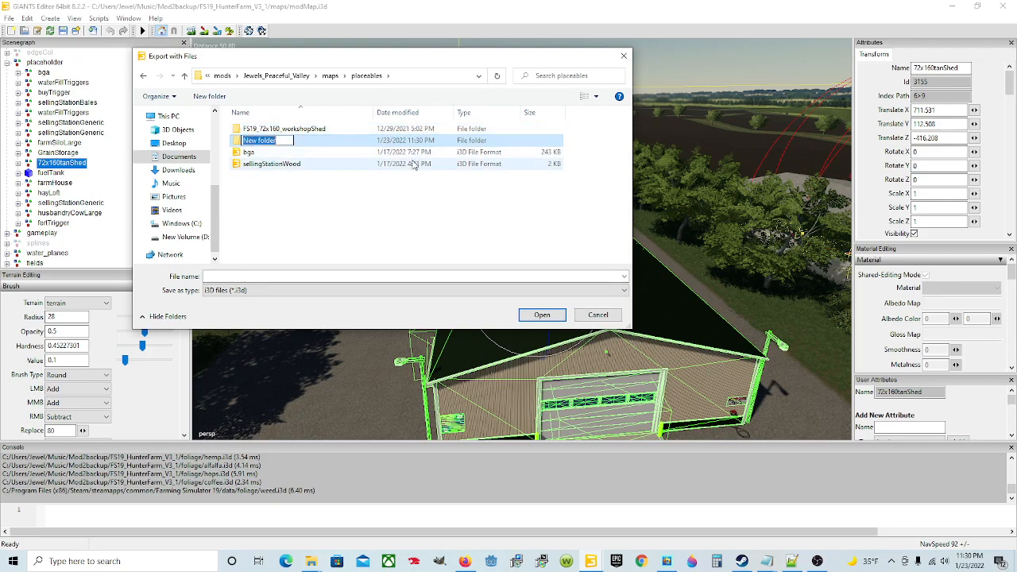
pyautogui.press('Escape')
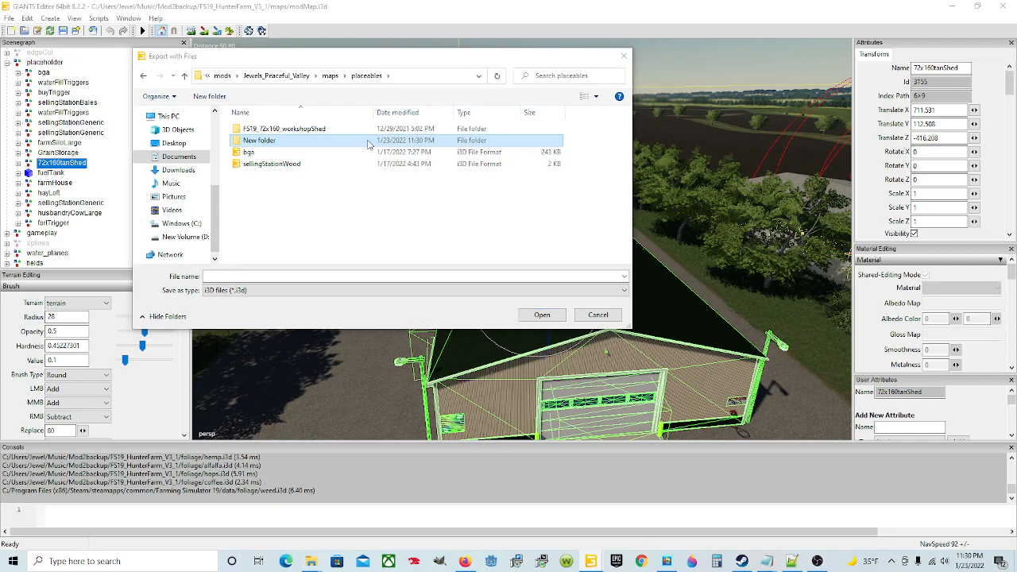
pyautogui.press('Delete')
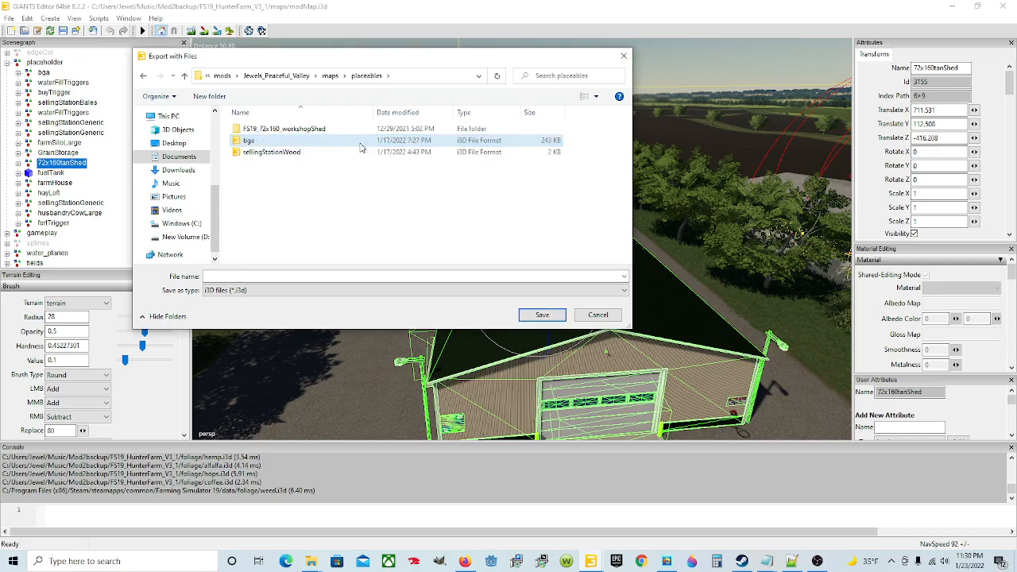
# Step: Open the FS19_72x160_workshopShed folder and cancel the export
pyautogui.doubleClick(314, 130)
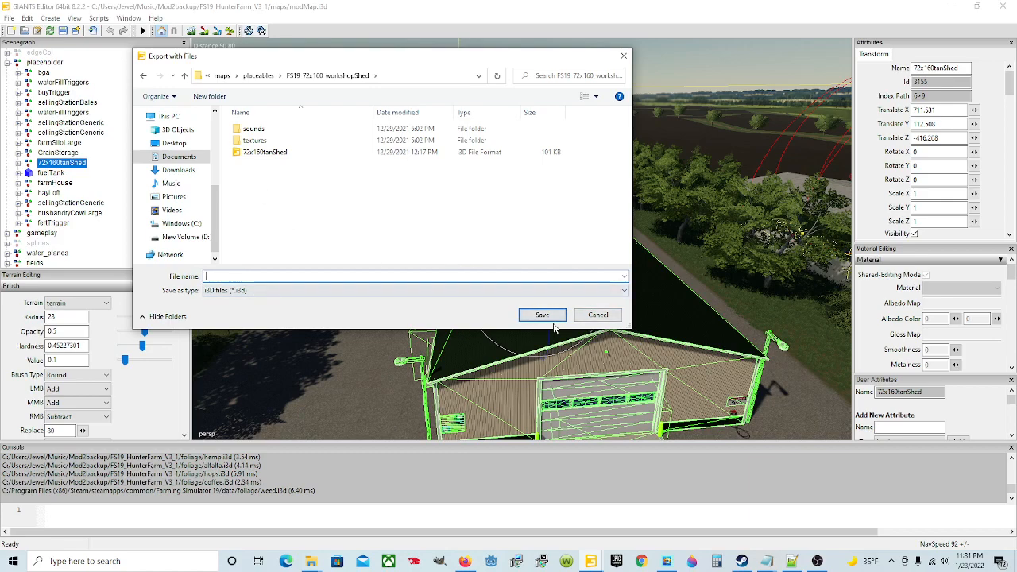
pyautogui.click(598, 317)
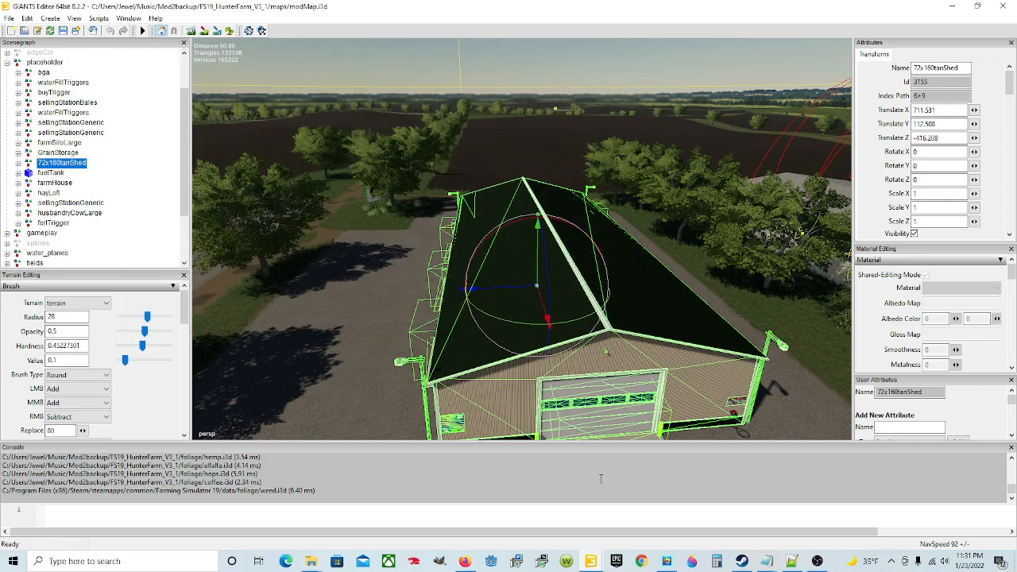
# Step: Switch to the editor window holding mapUS.i3d and bring the open grassland beside the red farmhouse into view
pyautogui.moveTo(591, 560)
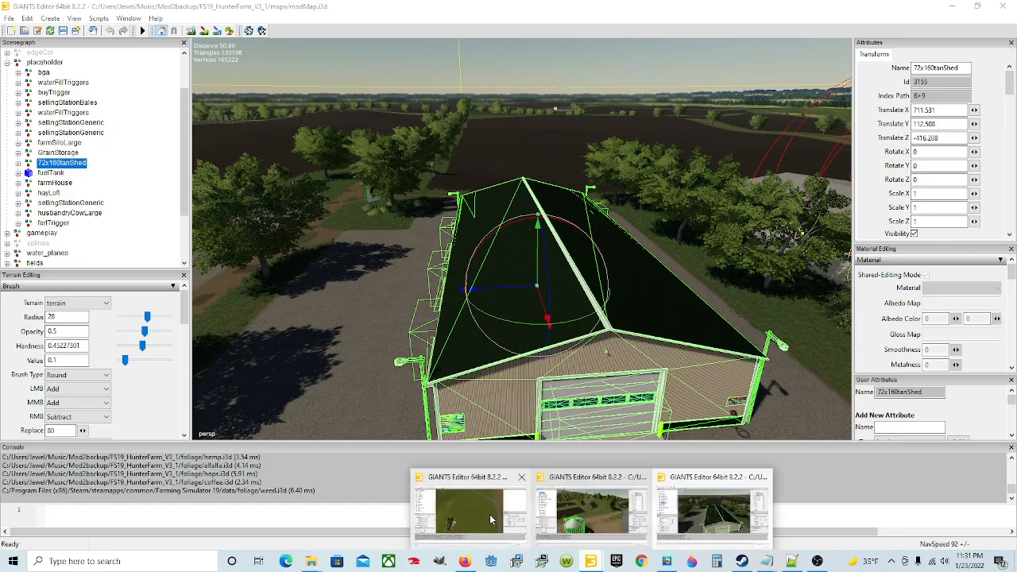
pyautogui.click(490, 515)
pyautogui.keyDown('alt'); pyautogui.moveTo(475, 313); pyautogui.dragTo(490, 266); pyautogui.keyUp('alt')
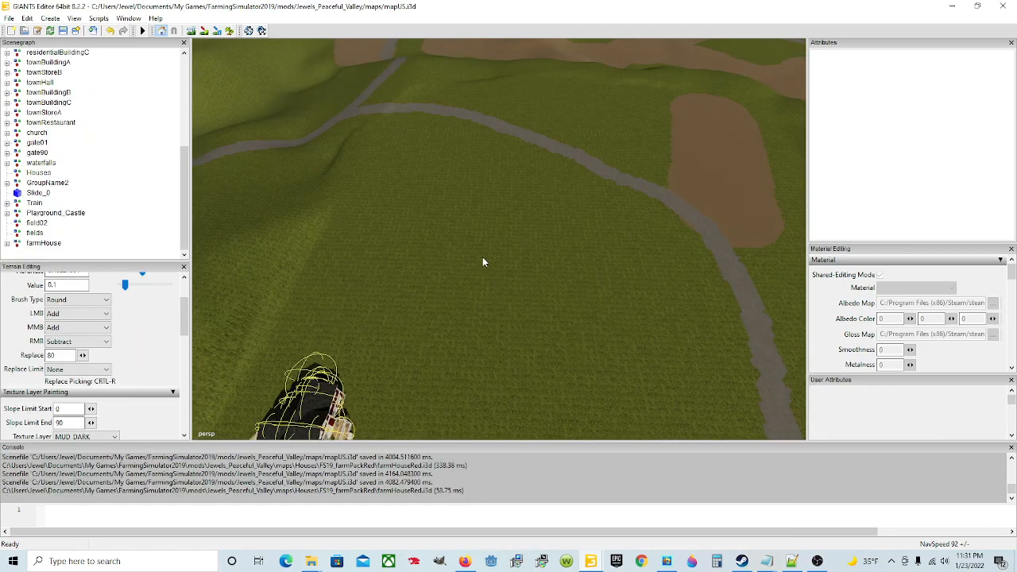
pyautogui.keyDown('alt'); pyautogui.moveTo(571, 280); pyautogui.dragTo(477, 204); pyautogui.keyUp('alt')
pyautogui.scroll(5, 454, 316)
pyautogui.scroll(3, 455, 316)
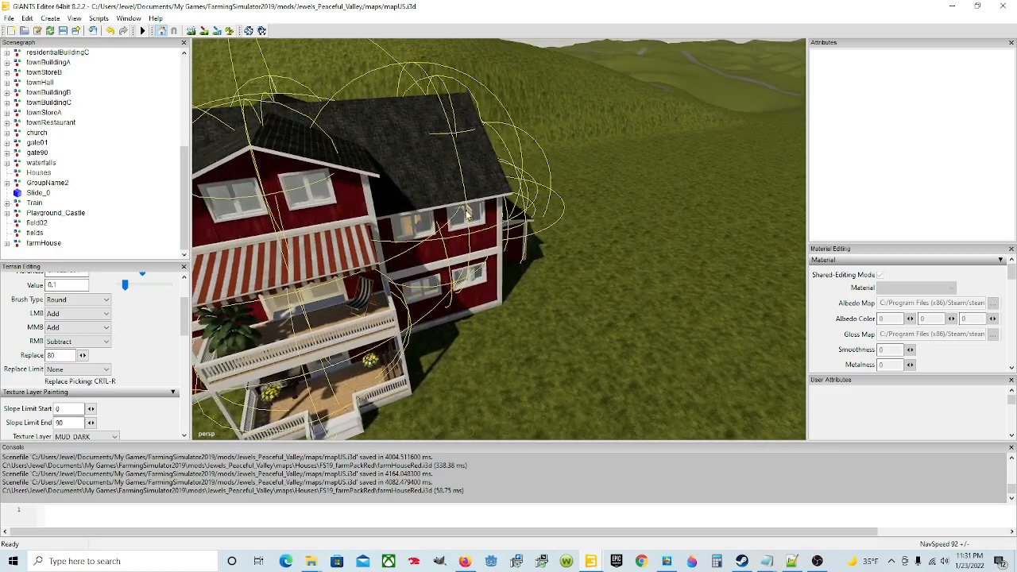
pyautogui.scroll(-5, 470, 245)
pyautogui.keyDown('alt'); pyautogui.moveTo(510, 301); pyautogui.dragTo(582, 285); pyautogui.keyUp('alt')
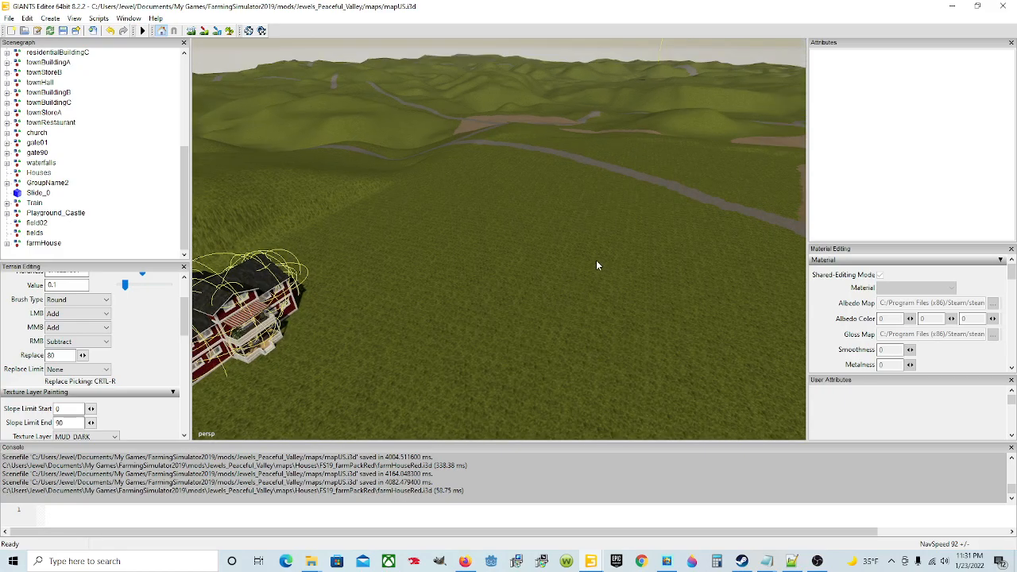
pyautogui.keyDown('alt'); pyautogui.moveTo(511, 297); pyautogui.dragTo(482, 304); pyautogui.keyUp('alt')
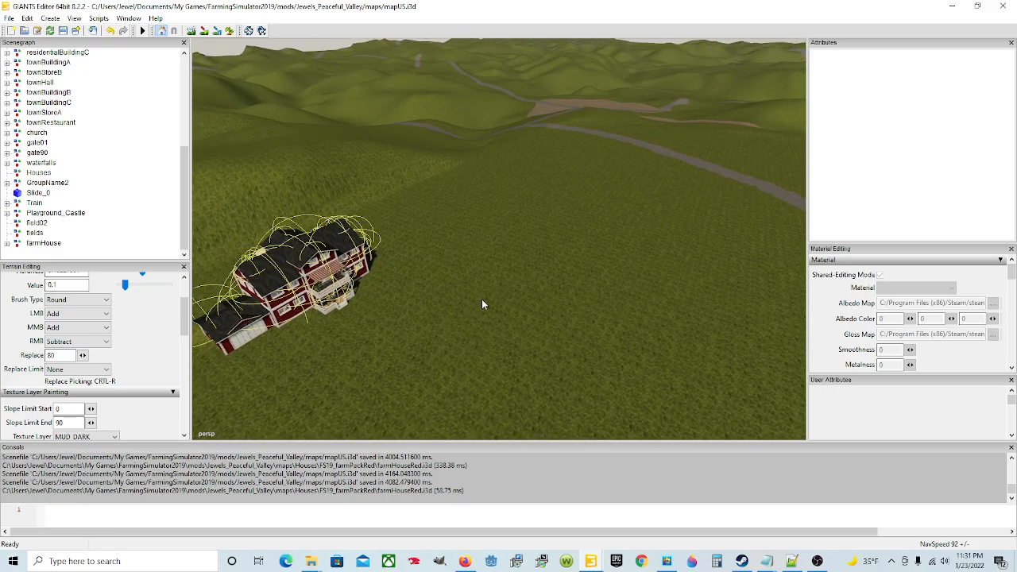
pyautogui.keyDown('alt'); pyautogui.moveTo(477, 363); pyautogui.dragTo(434, 317); pyautogui.keyUp('alt')
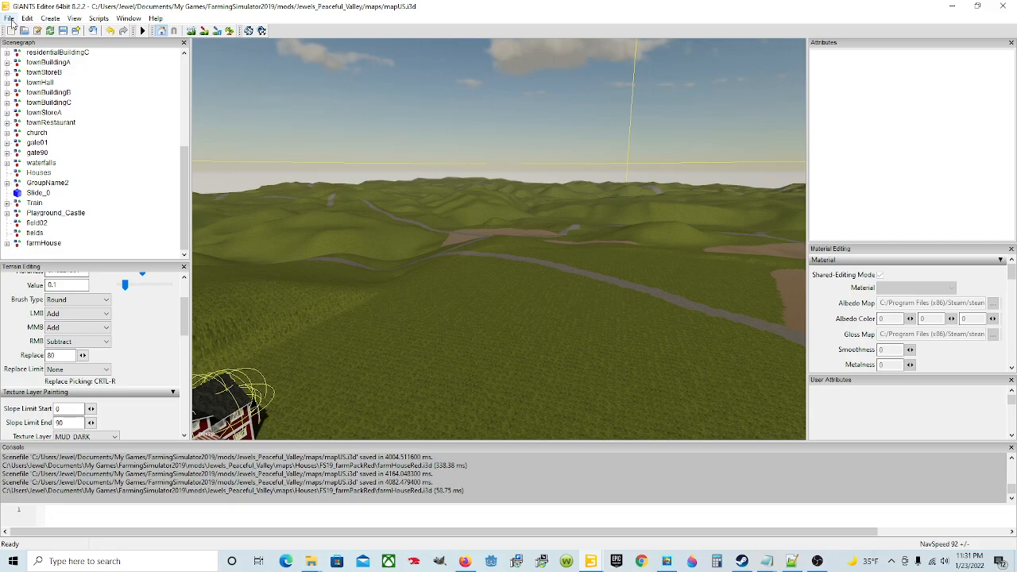
# Step: Start an import and browse from Documents through My Games, FarmingSimulator2019, mods and Jewels_Peaceful_Valley/maps to the placeables folder
pyautogui.click(10, 21)
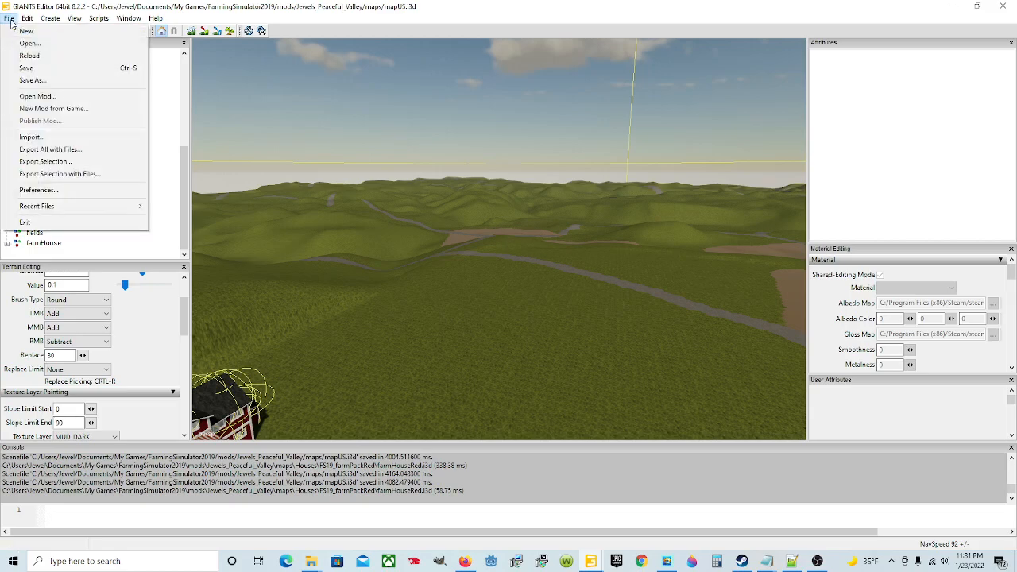
pyautogui.click(65, 138)
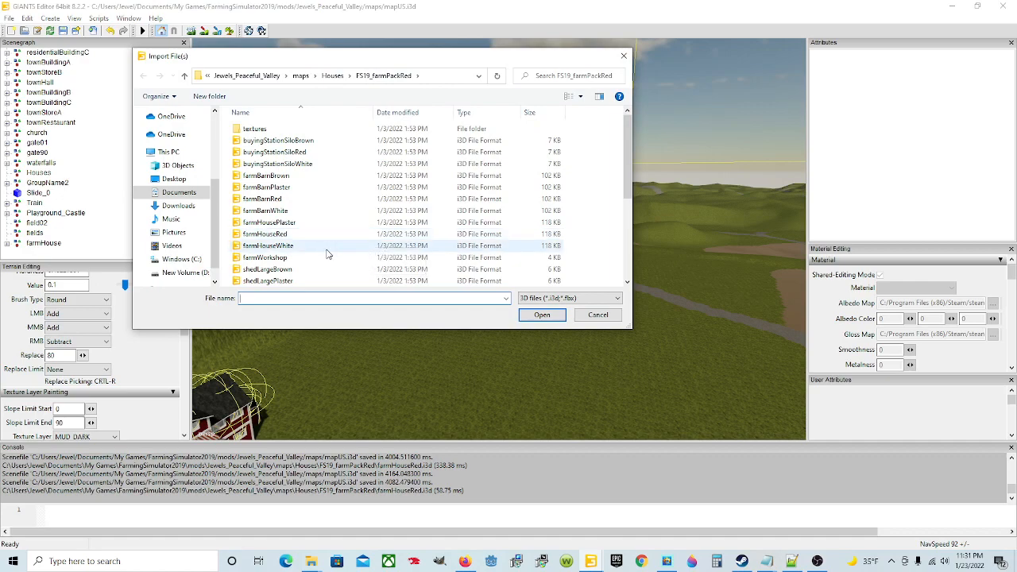
pyautogui.click(179, 193)
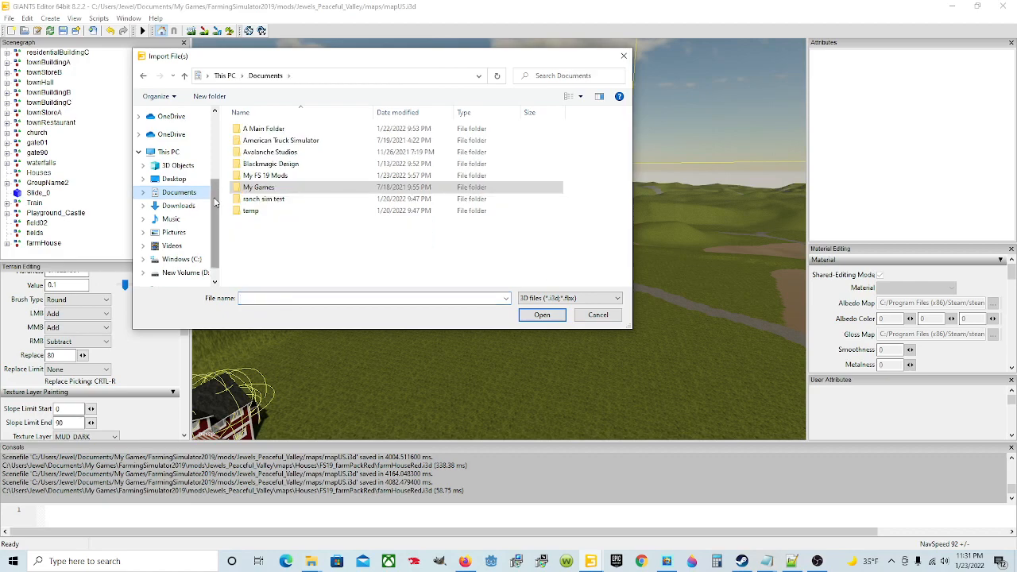
pyautogui.doubleClick(286, 195)
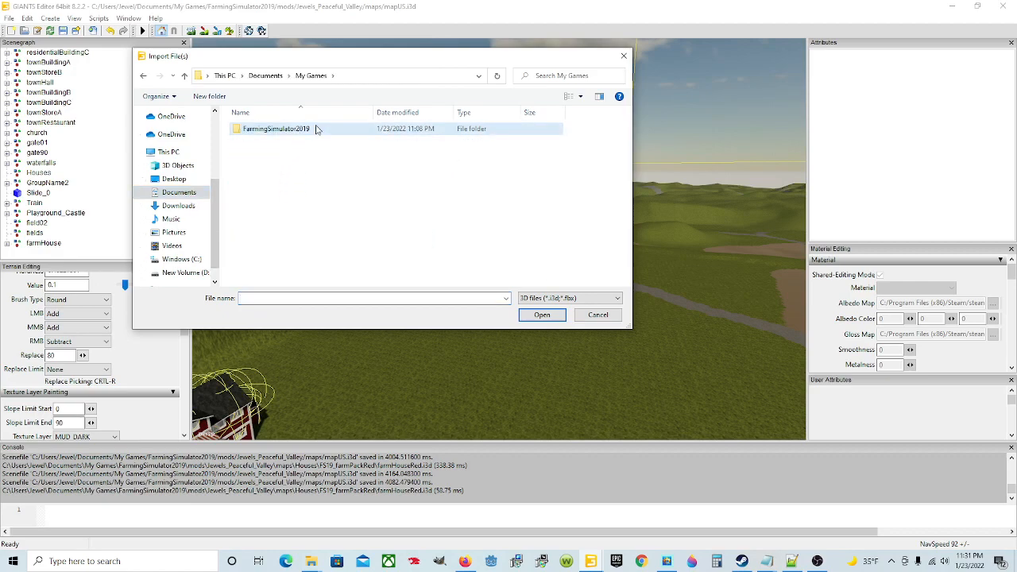
pyautogui.doubleClick(306, 132)
pyautogui.doubleClick(272, 178)
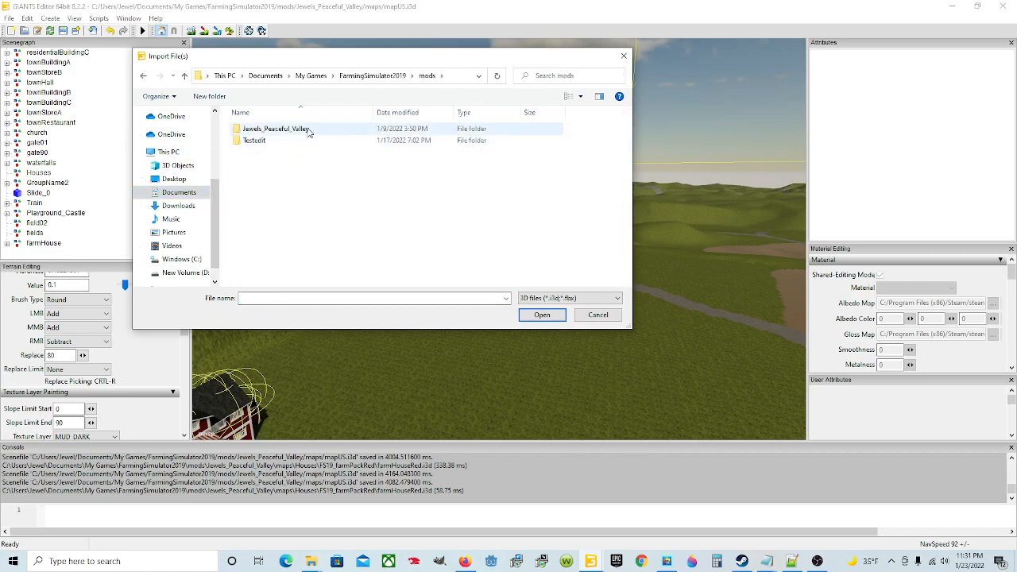
pyautogui.doubleClick(282, 129)
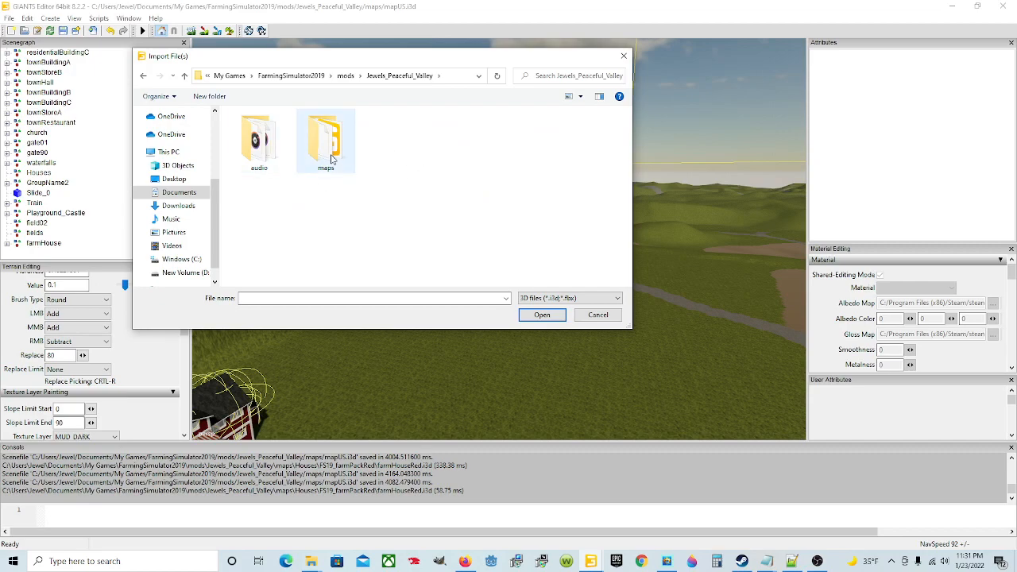
pyautogui.doubleClick(329, 159)
pyautogui.doubleClick(308, 178)
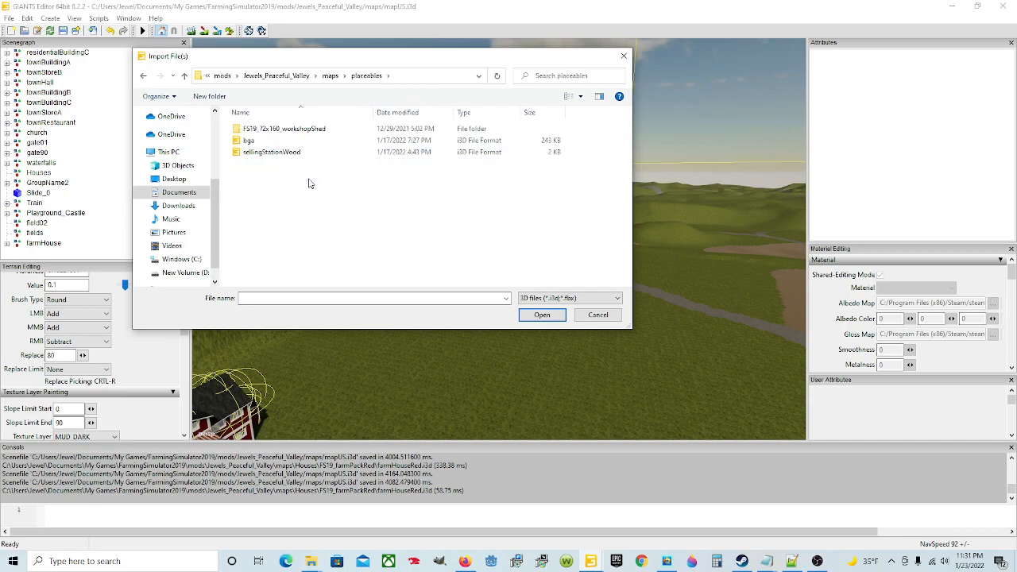
# Step: Import the 72x160tanShed file from the FS19_72x160_workshopShed folder into the map
pyautogui.doubleClick(318, 132)
pyautogui.click(302, 154)
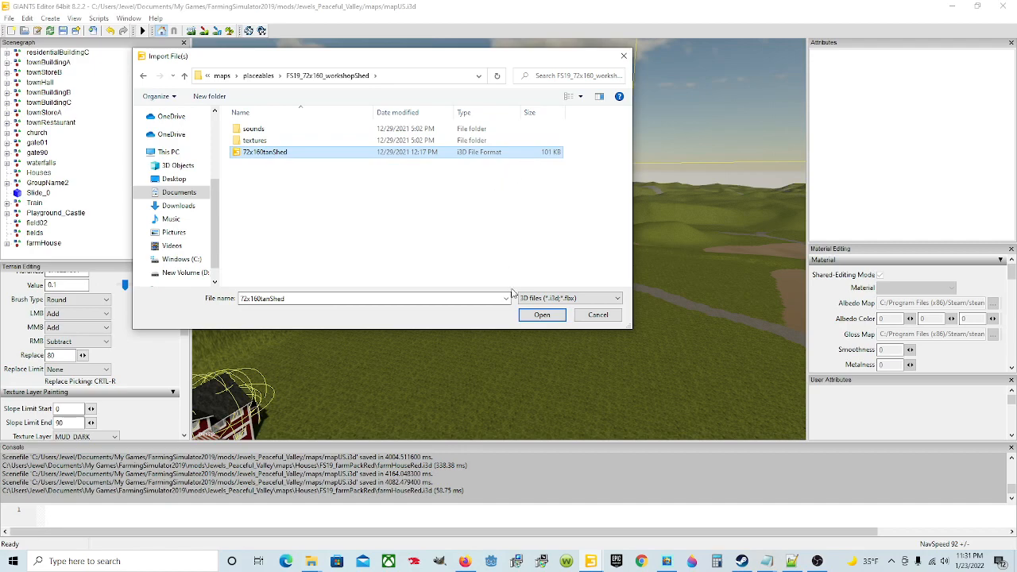
pyautogui.click(542, 316)
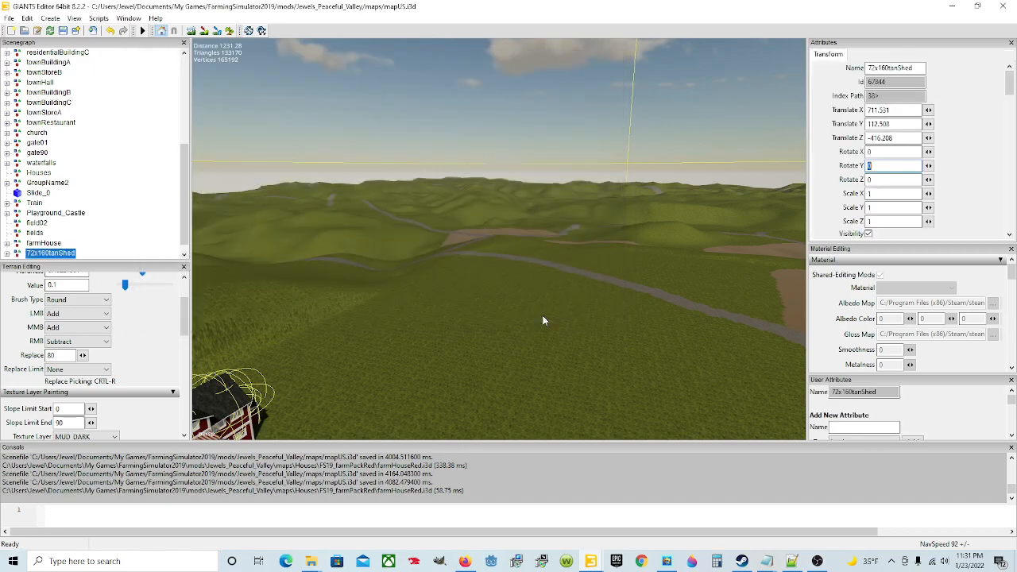
# Step: Place the imported 72x160tanShed on the grassland beside the red farmhouse, at about X -281, Z 259
pyautogui.scroll(-1, 138, 242)
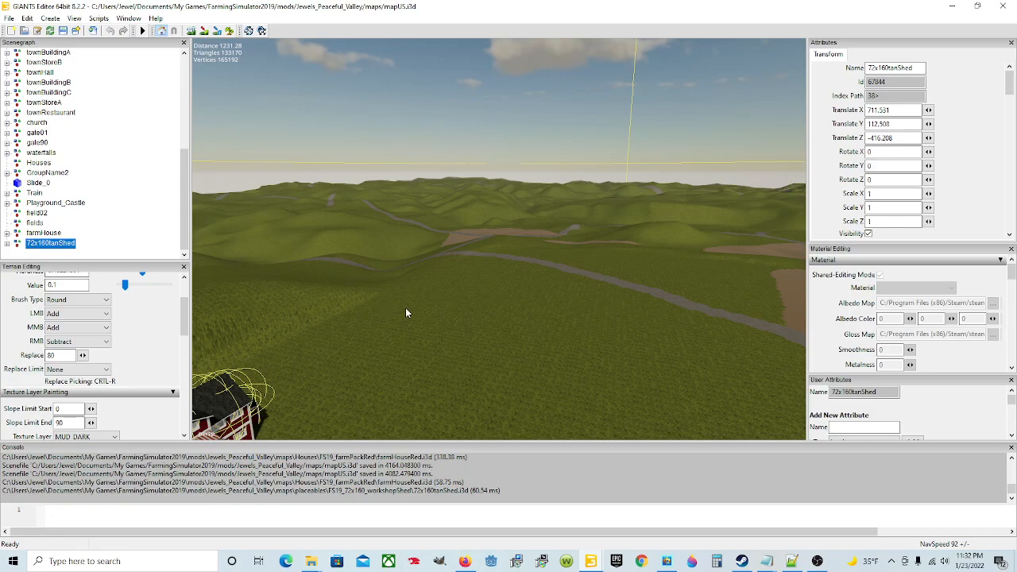
pyautogui.hotkey('ctrl', 'b')
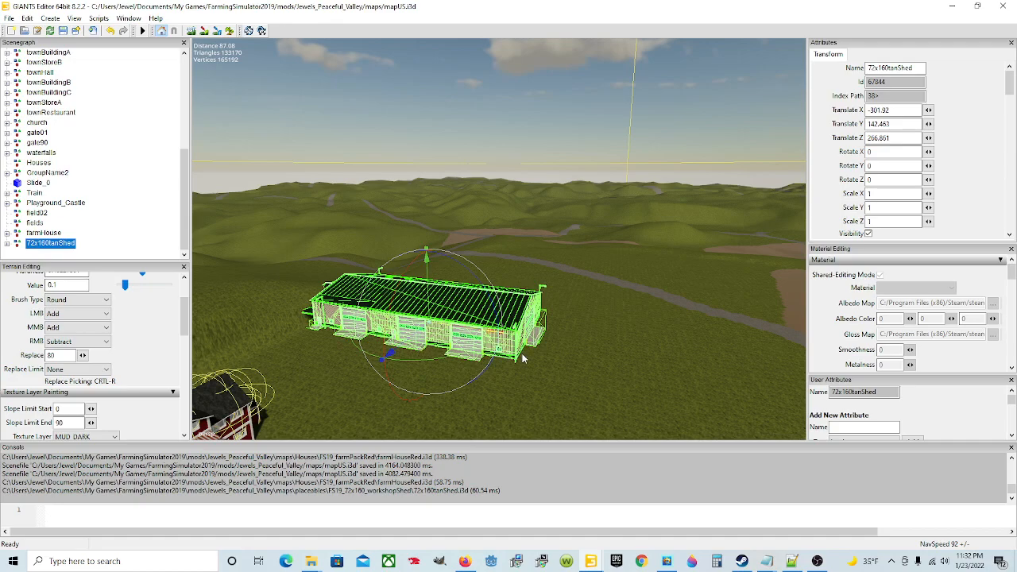
pyautogui.hotkey('ctrl', 'b')
pyautogui.scroll(-3, 538, 364)
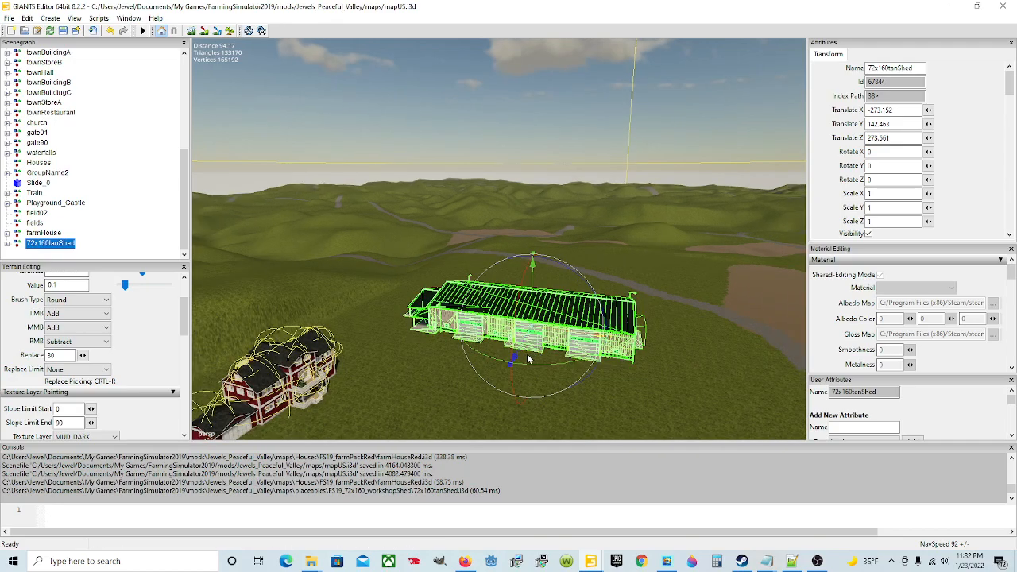
pyautogui.moveTo(513, 359); pyautogui.dragTo(529, 330)
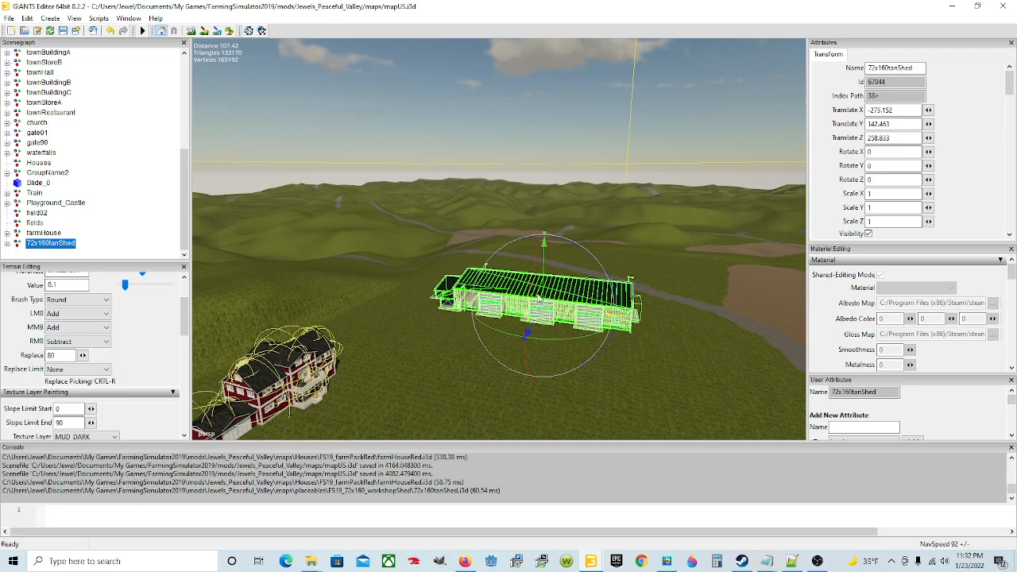
pyautogui.moveTo(593, 314); pyautogui.dragTo(562, 315)
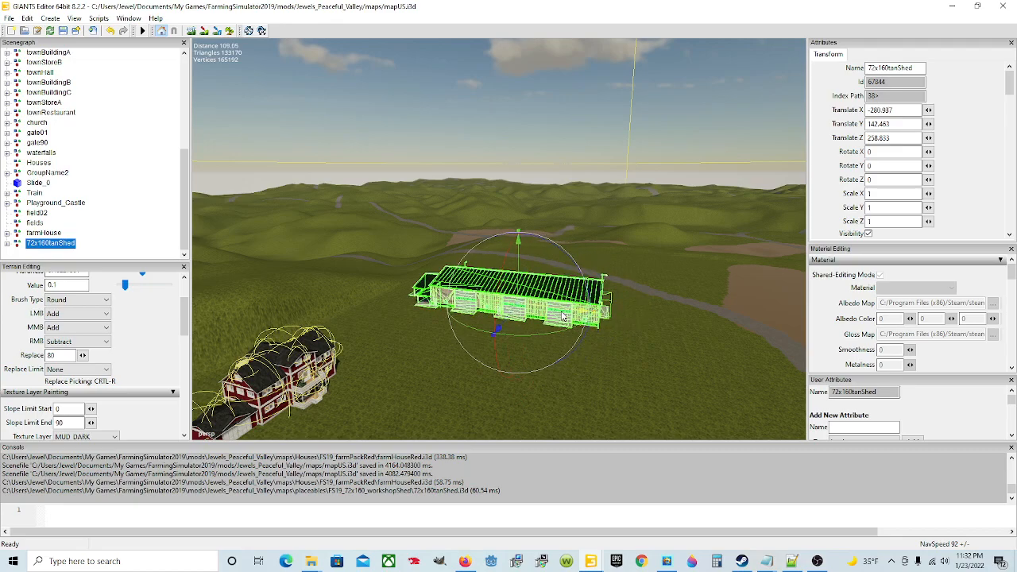
# Step: Examine how the shed sits on the terrain from its ends and how it relates to the farmhouse and the road
pyautogui.keyDown('alt'); pyautogui.moveTo(558, 358); pyautogui.dragTo(533, 372); pyautogui.keyUp('alt')
pyautogui.scroll(3, 565, 316)
pyautogui.scroll(4, 566, 314)
pyautogui.keyDown('alt'); pyautogui.moveTo(589, 297); pyautogui.dragTo(629, 319); pyautogui.keyUp('alt')
pyautogui.scroll(3, 628, 319)
pyautogui.scroll(3, 487, 318)
pyautogui.keyDown('alt'); pyautogui.moveTo(487, 317); pyautogui.dragTo(700, 350); pyautogui.keyUp('alt')
pyautogui.scroll(3, 227, 330)
pyautogui.scroll(-3, 502, 341)
pyautogui.scroll(-4, 503, 345)
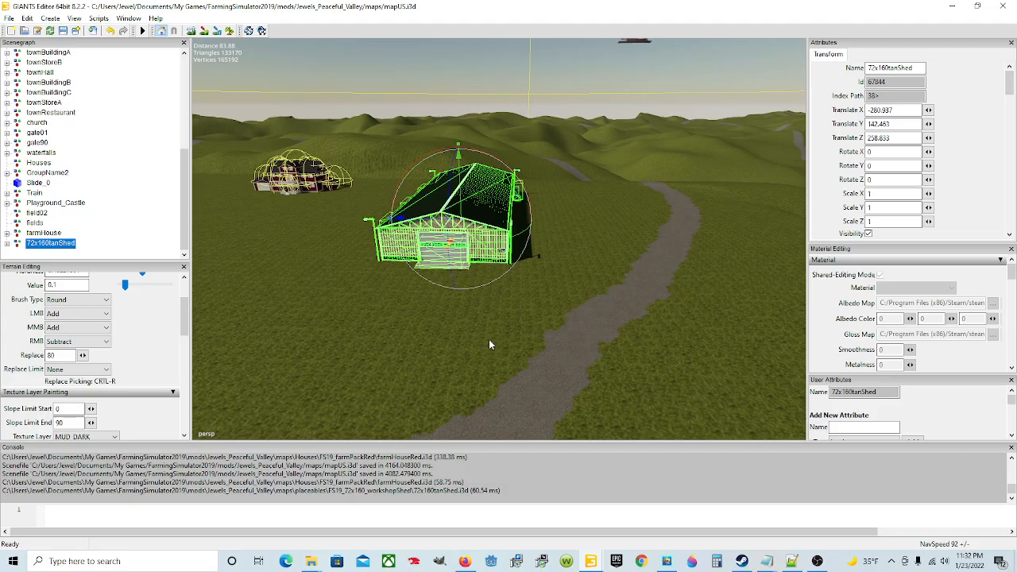
pyautogui.keyDown('alt'); pyautogui.moveTo(470, 347); pyautogui.dragTo(437, 310); pyautogui.keyUp('alt')
pyautogui.scroll(8, 438, 311)
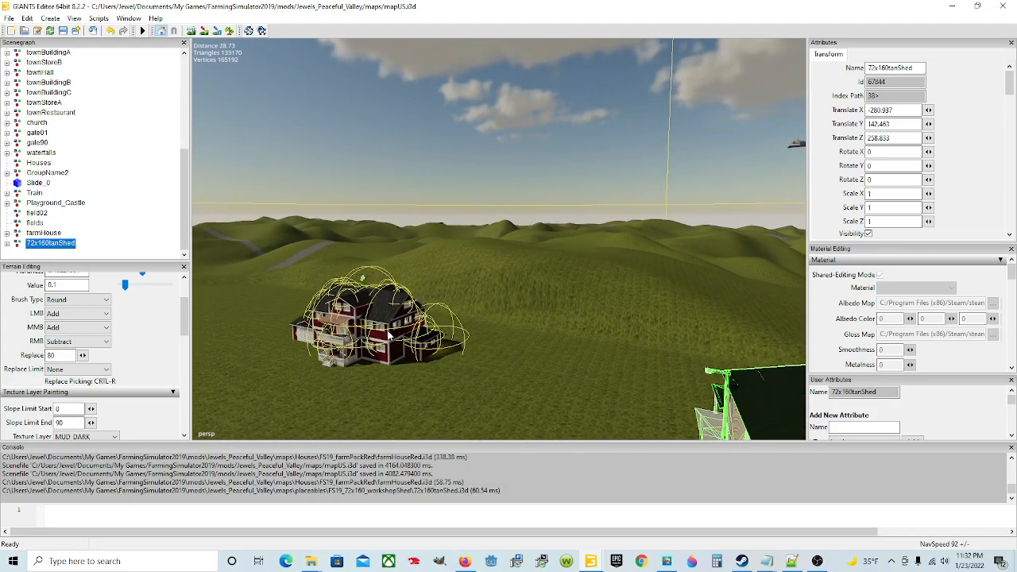
pyautogui.scroll(4, 394, 328)
pyautogui.keyDown('alt'); pyautogui.moveTo(413, 345); pyautogui.dragTo(421, 349); pyautogui.keyUp('alt')
# Step: Turn the shed to about 84.8 degrees around Y and shift it to about X -293, Z 258
pyautogui.press('f')
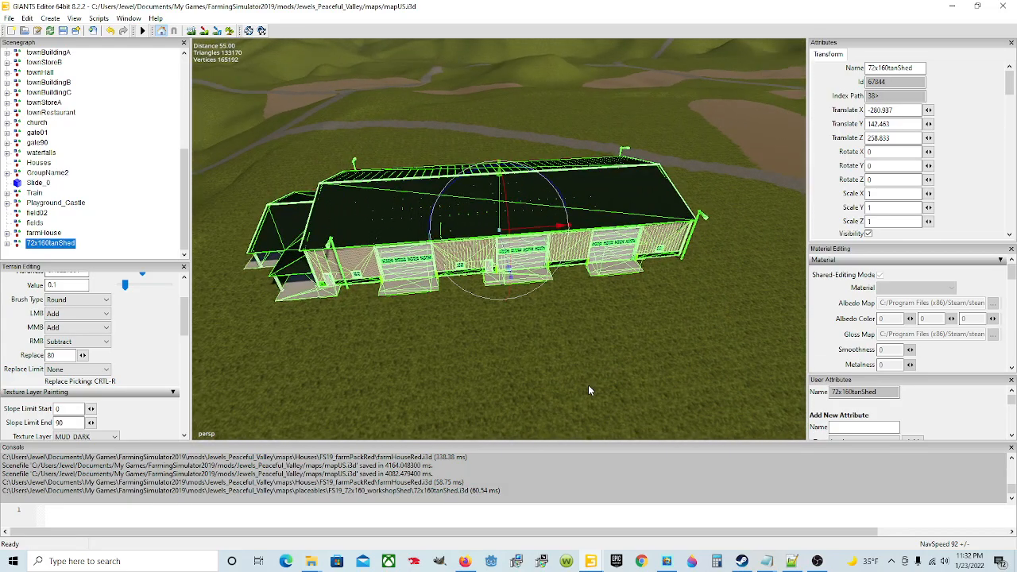
pyautogui.scroll(-2, 493, 350)
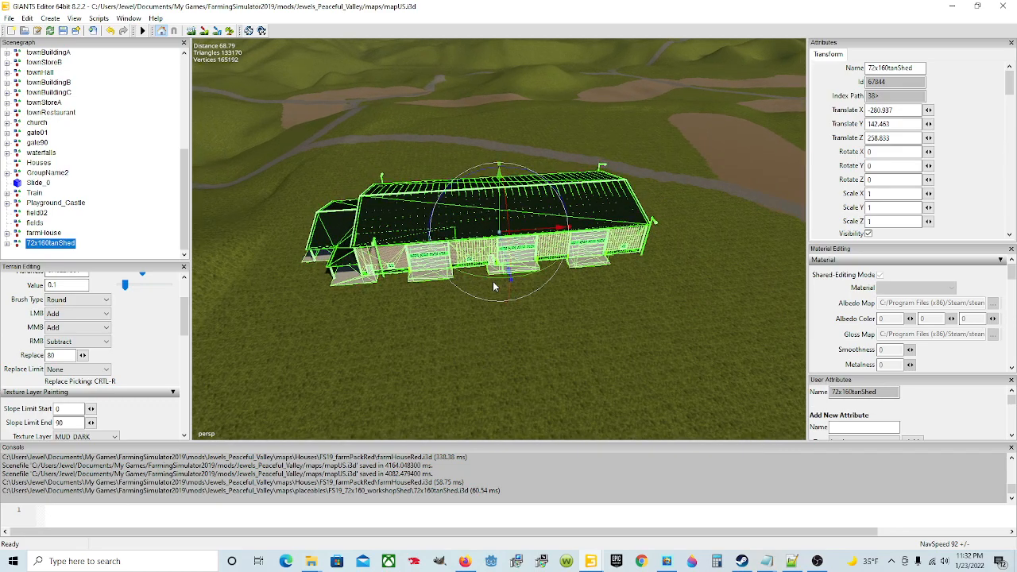
pyautogui.moveTo(491, 282); pyautogui.dragTo(652, 249)
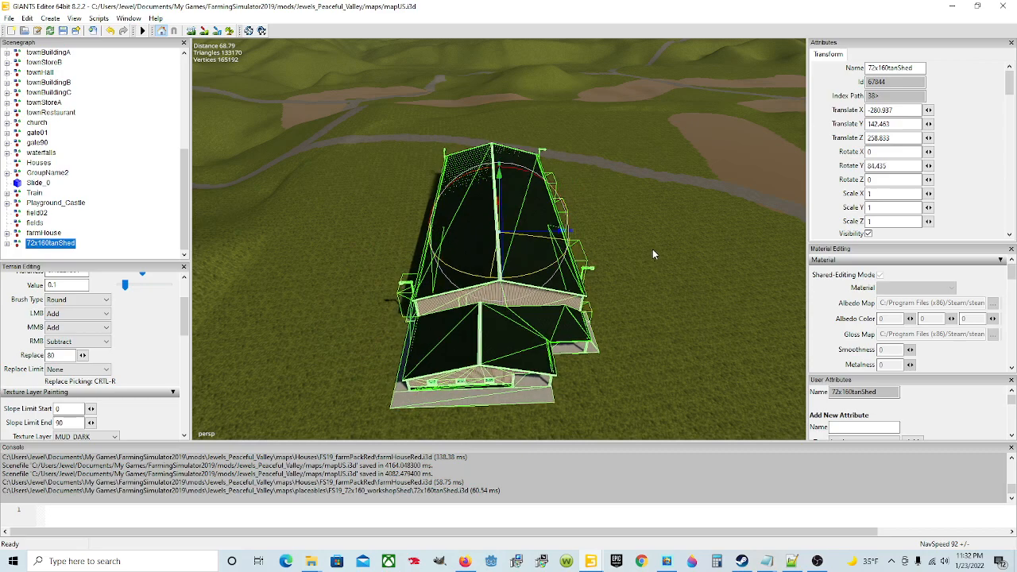
pyautogui.moveTo(541, 226); pyautogui.dragTo(463, 242)
# Step: Move the shed farther from the farmhouse to about X -297, Z 246 and turn it to about 87.8 degrees around Y
pyautogui.keyDown('alt'); pyautogui.moveTo(486, 340); pyautogui.dragTo(387, 327); pyautogui.keyUp('alt')
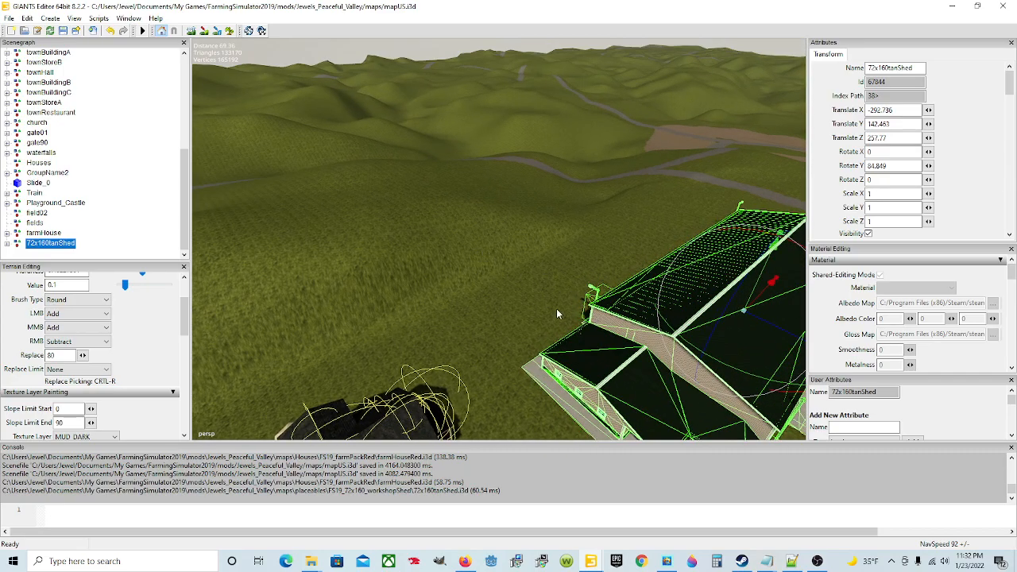
pyautogui.keyDown('alt'); pyautogui.moveTo(567, 368); pyautogui.dragTo(511, 390); pyautogui.keyUp('alt')
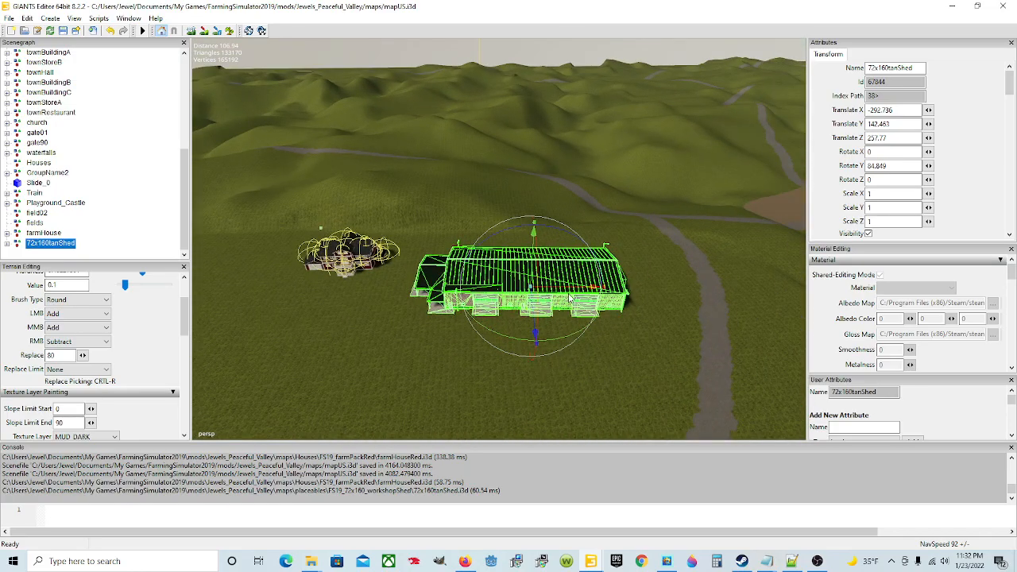
pyautogui.moveTo(594, 291); pyautogui.dragTo(621, 292)
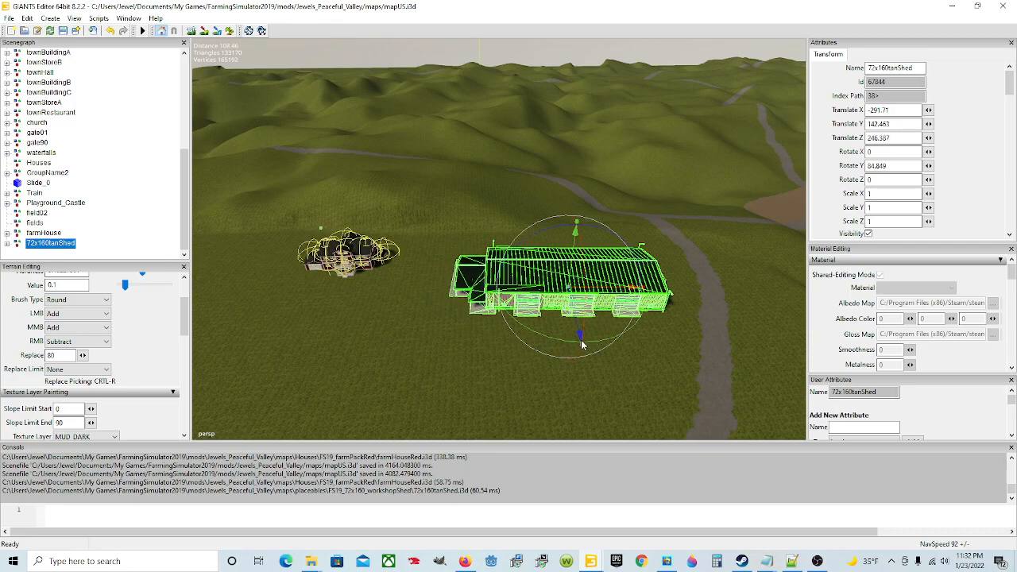
pyautogui.moveTo(593, 344); pyautogui.dragTo(567, 323)
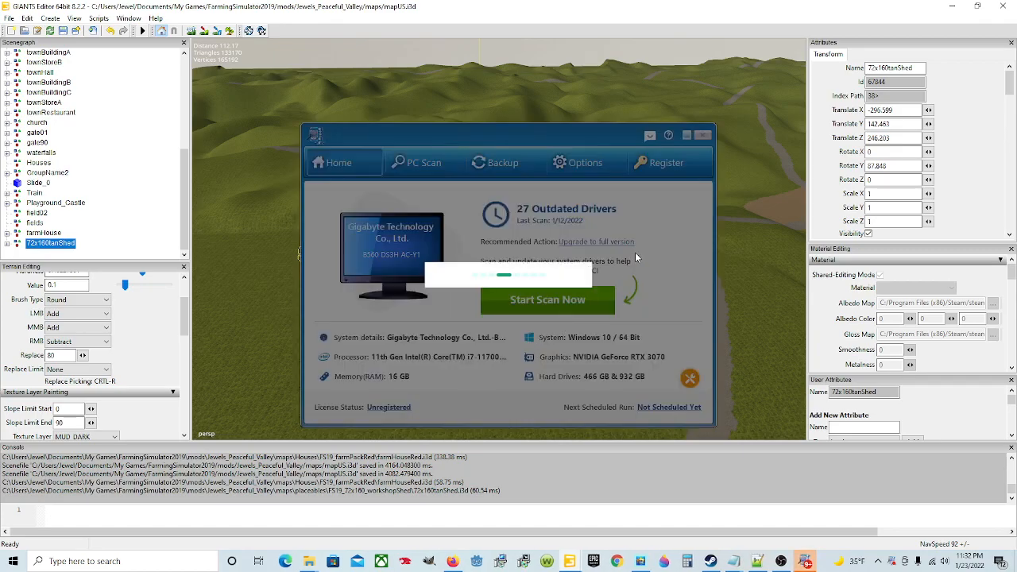
# Step: Examine the road running past the far end of the shed and the hills beyond it
pyautogui.keyDown('alt'); pyautogui.moveTo(482, 386); pyautogui.dragTo(429, 363); pyautogui.keyUp('alt')
pyautogui.scroll(6, 546, 360)
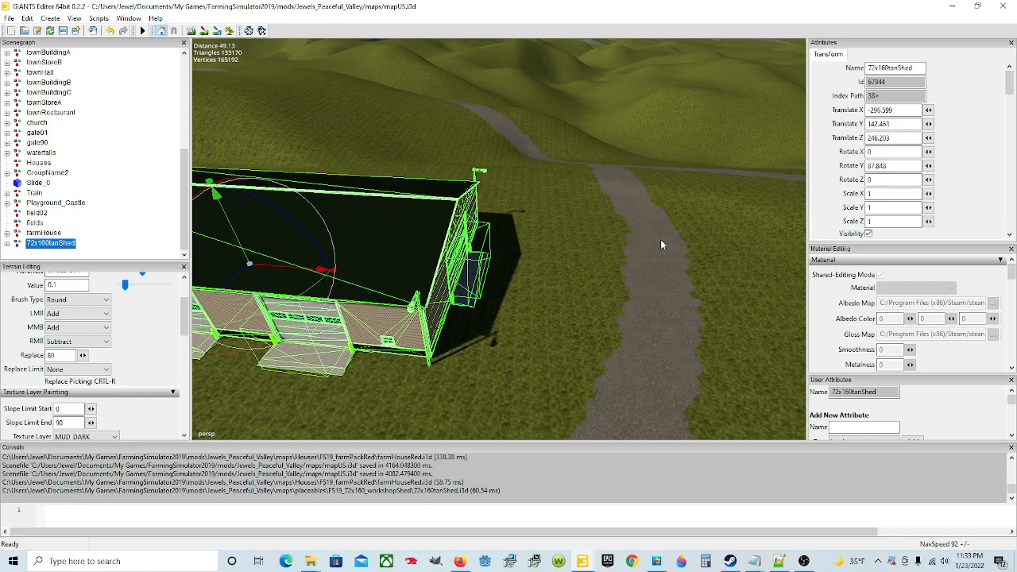
pyautogui.keyDown('alt'); pyautogui.moveTo(619, 332); pyautogui.dragTo(554, 328); pyautogui.keyUp('alt')
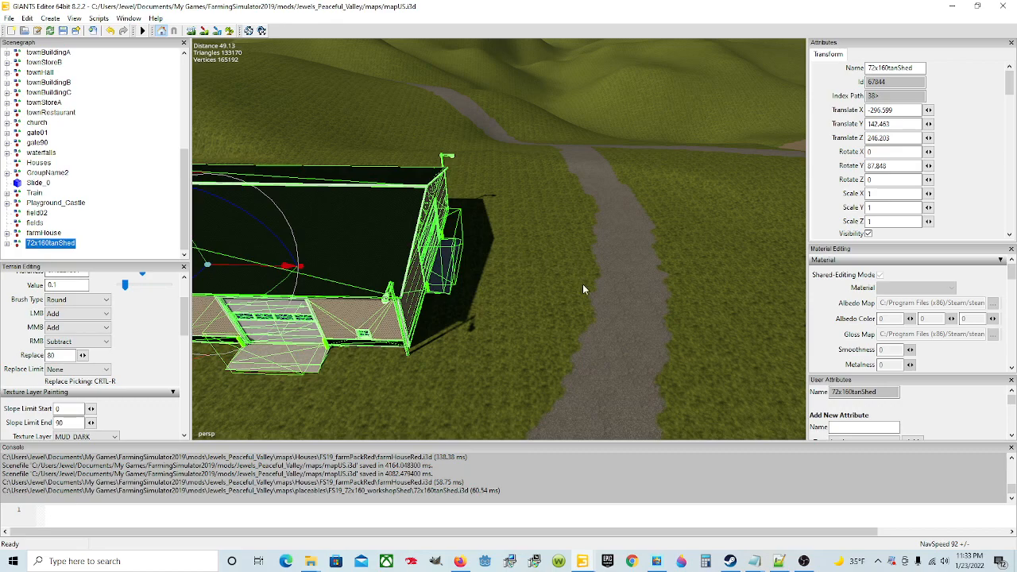
pyautogui.keyDown('alt'); pyautogui.moveTo(581, 283); pyautogui.dragTo(573, 261); pyautogui.keyUp('alt')
pyautogui.keyDown('alt'); pyautogui.moveTo(622, 163); pyautogui.dragTo(570, 273); pyautogui.keyUp('alt')
pyautogui.scroll(3, 570, 273)
pyautogui.scroll(2, 568, 268)
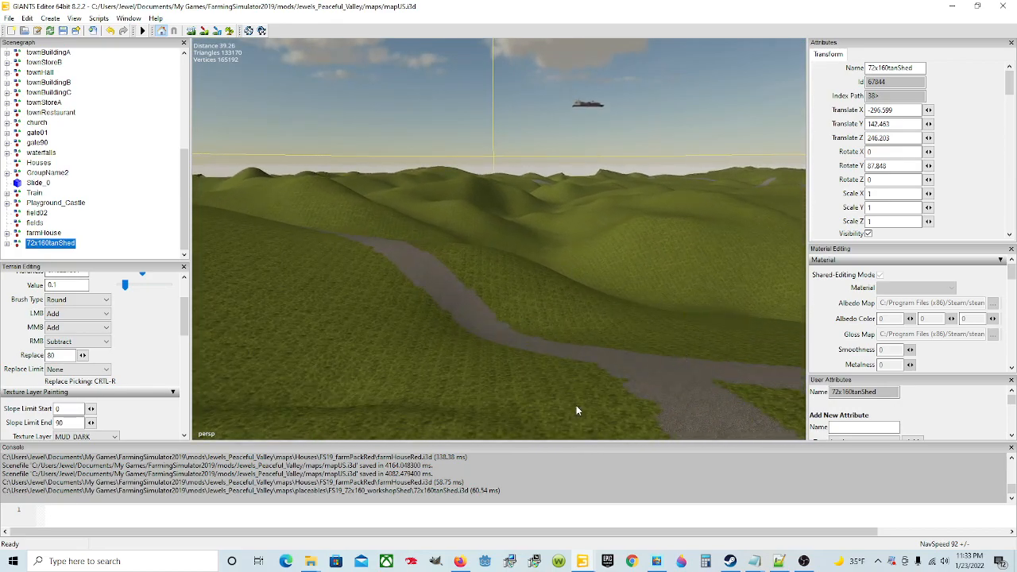
# Step: Examine the ground between the shed and the hill, and the shed's walls and base facing the open grass
pyautogui.keyDown('alt'); pyautogui.moveTo(550, 310); pyautogui.dragTo(382, 287); pyautogui.keyUp('alt')
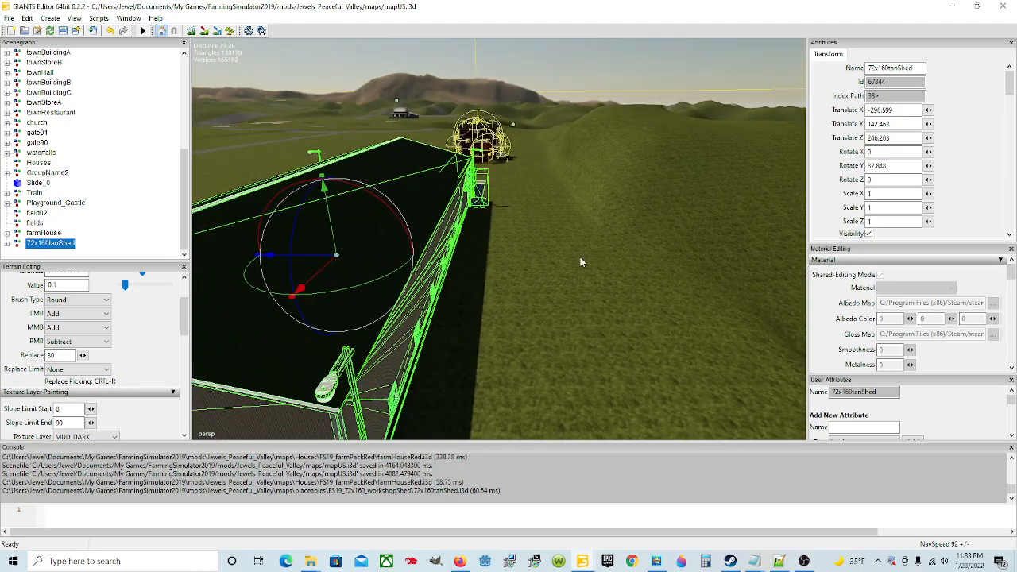
pyautogui.keyDown('alt'); pyautogui.moveTo(558, 228); pyautogui.dragTo(633, 327); pyautogui.keyUp('alt')
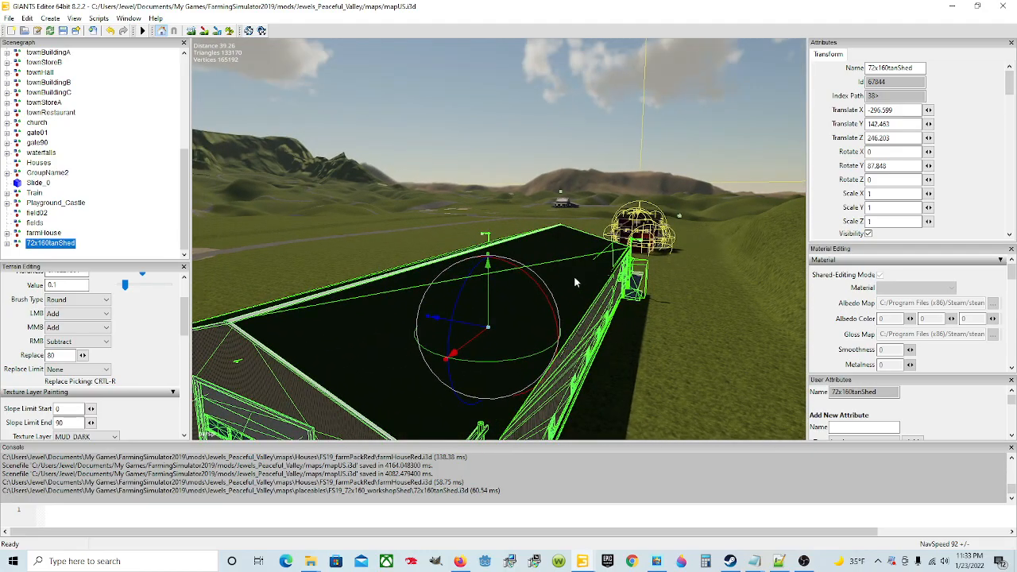
pyautogui.keyDown('alt'); pyautogui.moveTo(716, 381); pyautogui.dragTo(451, 323); pyautogui.keyUp('alt')
pyautogui.scroll(2, 451, 323)
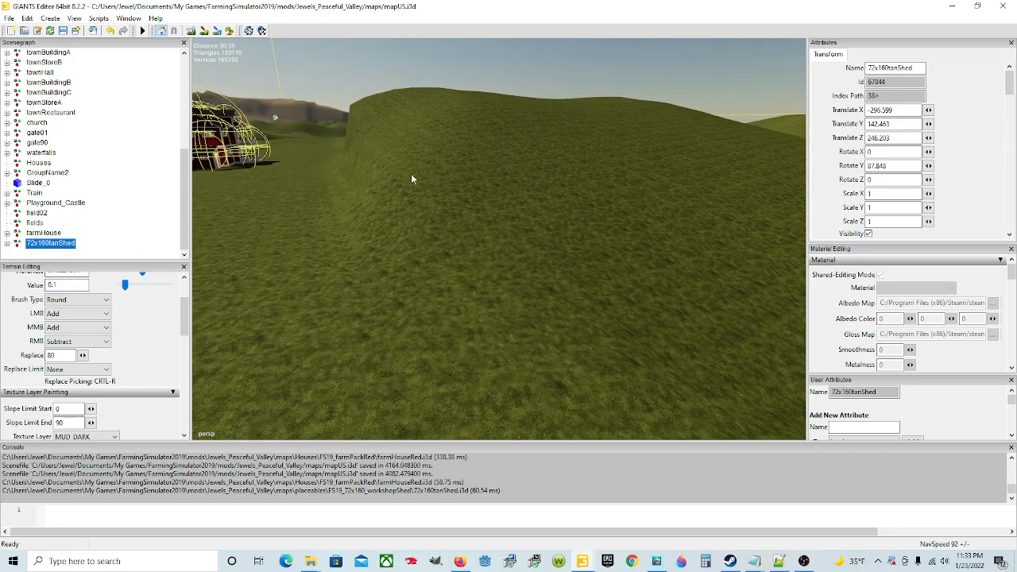
pyautogui.moveTo(441, 262)
pyautogui.keyDown('alt'); pyautogui.mouseDown()
pyautogui.moveTo(499, 312)
pyautogui.moveTo(440, 276)
pyautogui.mouseUp(); pyautogui.keyUp('alt')
pyautogui.scroll(1, 446, 288)
pyautogui.scroll(1, 446, 288)
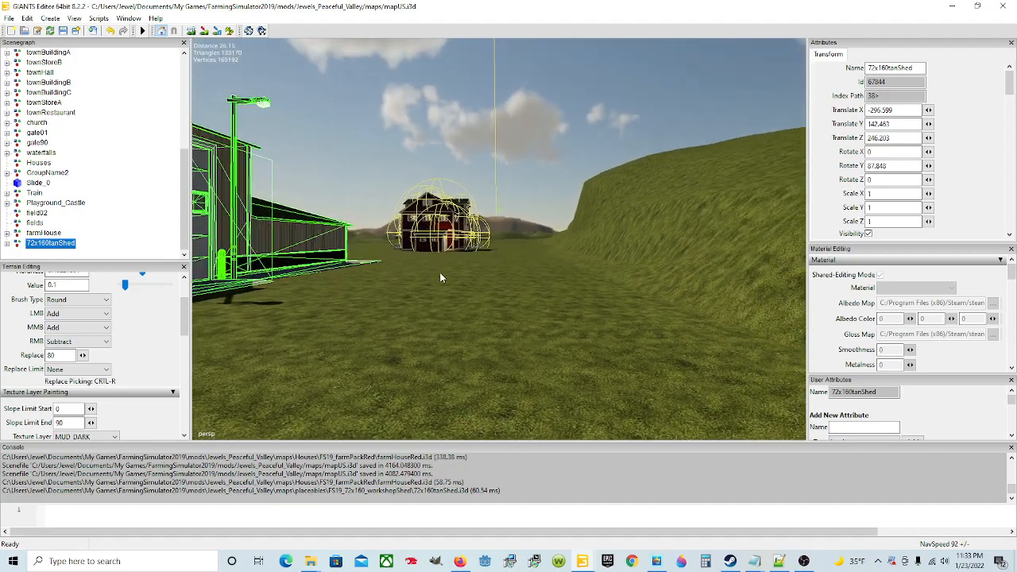
pyautogui.keyDown('alt'); pyautogui.moveTo(473, 330); pyautogui.dragTo(486, 282); pyautogui.keyUp('alt')
pyautogui.scroll(5, 577, 313)
pyautogui.scroll(6, 485, 230)
pyautogui.scroll(4, 603, 251)
pyautogui.keyDown('alt'); pyautogui.moveTo(390, 317); pyautogui.dragTo(421, 310); pyautogui.keyUp('alt')
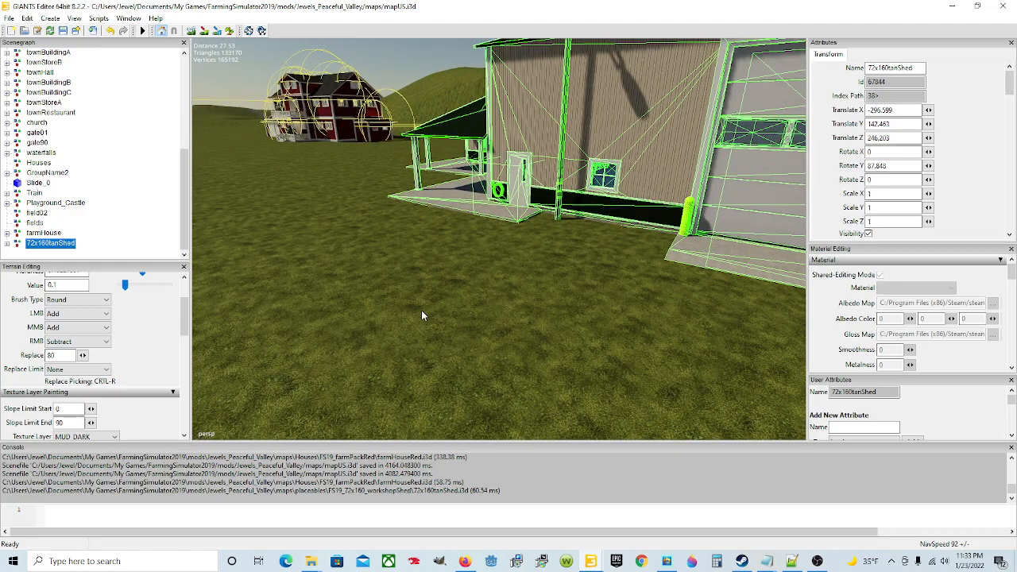
# Step: Rotate the shed to about 85 degrees around Y
pyautogui.scroll(-6, 426, 310)
pyautogui.keyDown('alt'); pyautogui.moveTo(456, 267); pyautogui.dragTo(436, 302); pyautogui.keyUp('alt')
pyautogui.scroll(-5, 515, 345)
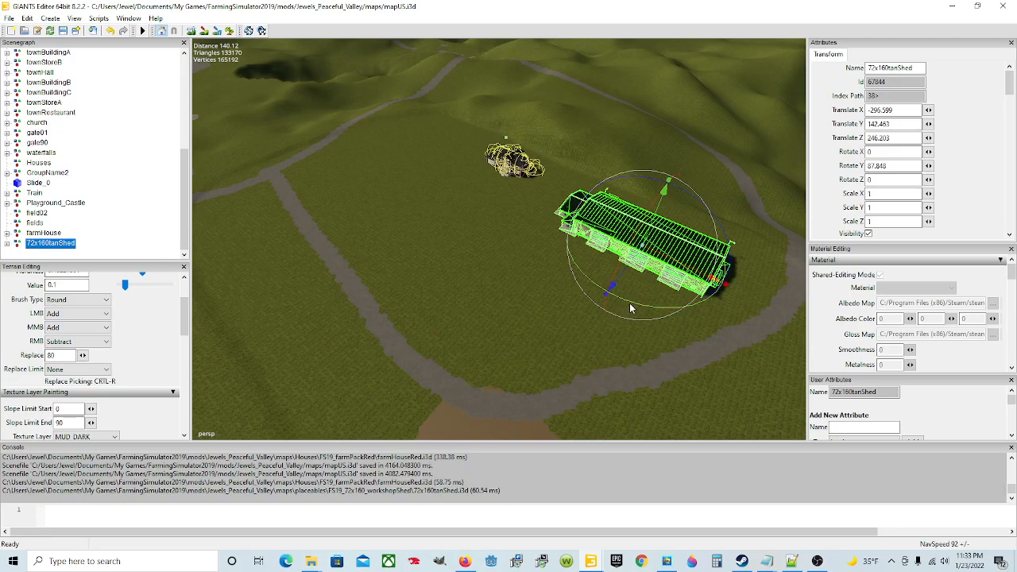
pyautogui.moveTo(628, 302); pyautogui.dragTo(608, 326)
pyautogui.keyDown('alt'); pyautogui.moveTo(576, 356); pyautogui.dragTo(542, 366); pyautogui.keyUp('alt')
pyautogui.scroll(3, 543, 321)
pyautogui.scroll(5, 454, 332)
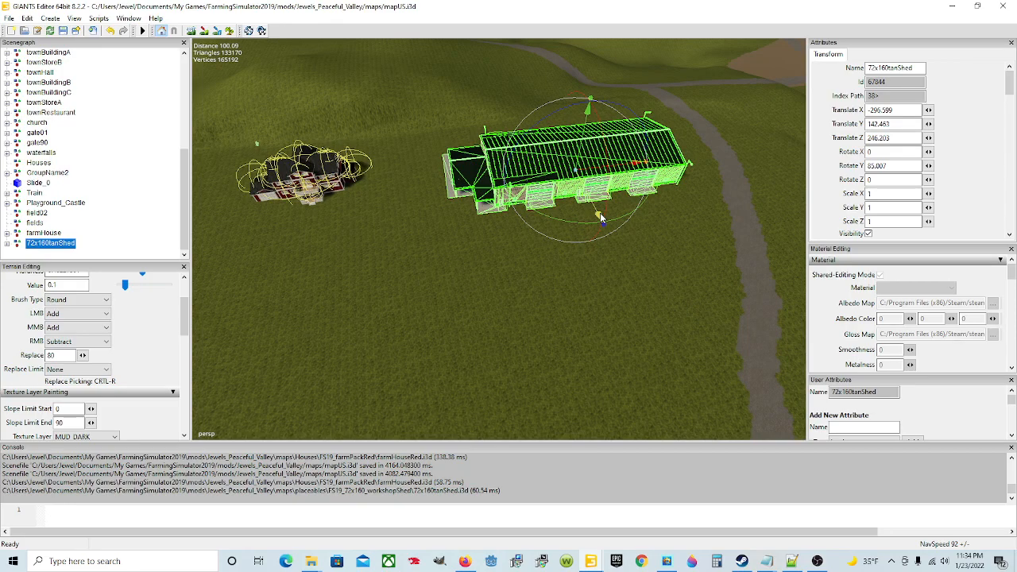
pyautogui.keyDown('alt'); pyautogui.moveTo(576, 298); pyautogui.dragTo(634, 247); pyautogui.keyUp('alt')
pyautogui.scroll(6, 503, 279)
pyautogui.scroll(-5, 635, 248)
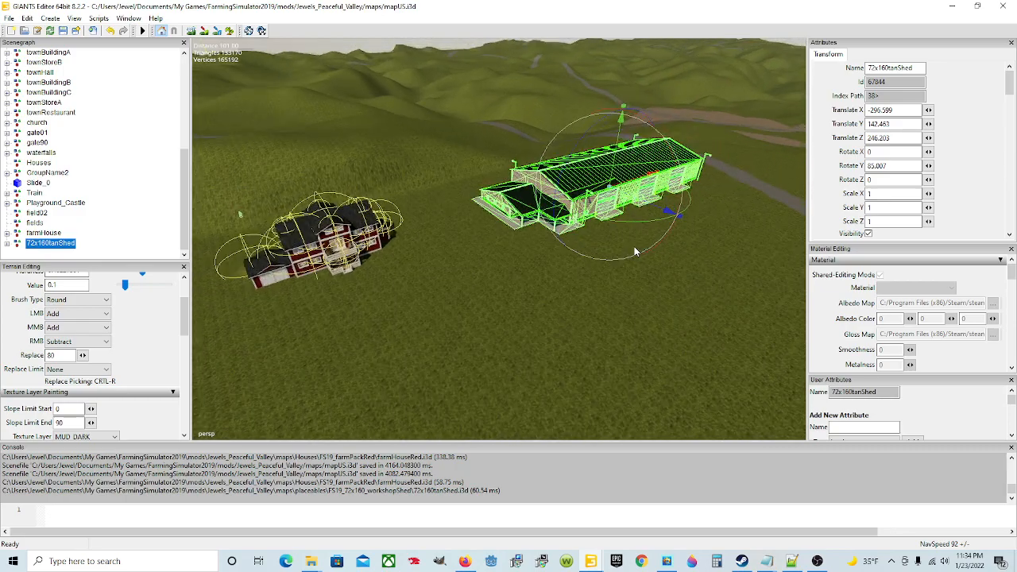
pyautogui.keyDown('alt'); pyautogui.moveTo(665, 295); pyautogui.dragTo(616, 341); pyautogui.keyUp('alt')
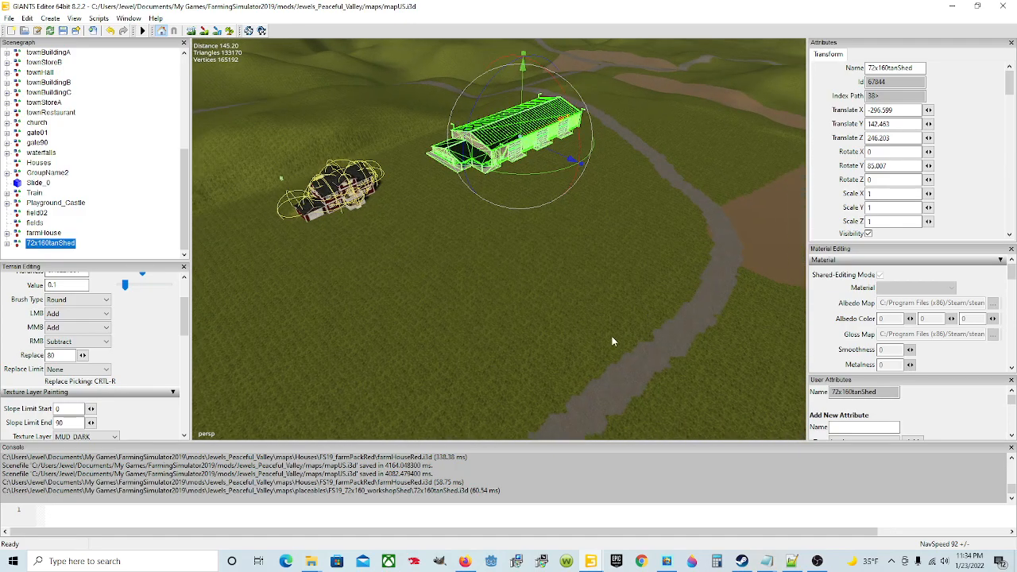
# Step: Examine the road, brown fields and hills surrounding the shed and the farmhouse
pyautogui.moveTo(538, 352)
pyautogui.keyDown('alt'); pyautogui.mouseDown()
pyautogui.moveTo(544, 329)
pyautogui.moveTo(551, 339)
pyautogui.mouseUp(); pyautogui.keyUp('alt')
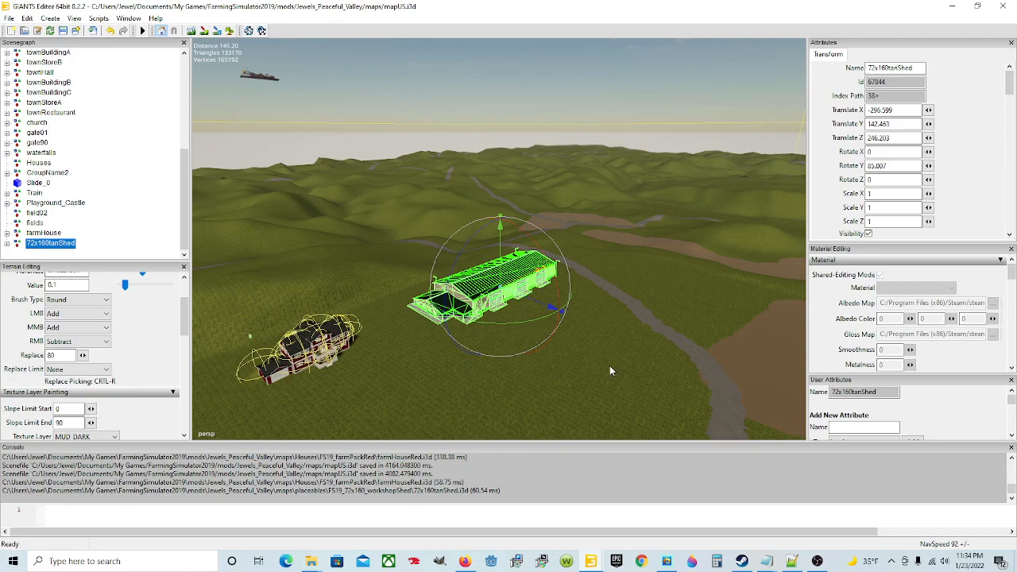
pyautogui.keyDown('alt'); pyautogui.moveTo(611, 360); pyautogui.dragTo(687, 375); pyautogui.keyUp('alt')
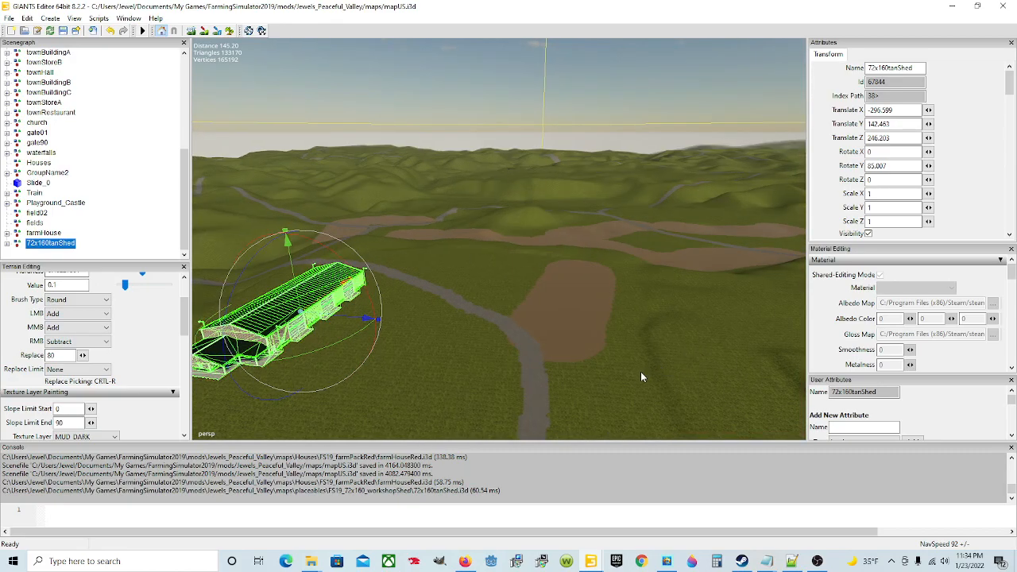
pyautogui.keyDown('alt'); pyautogui.moveTo(627, 295); pyautogui.dragTo(724, 304); pyautogui.keyUp('alt')
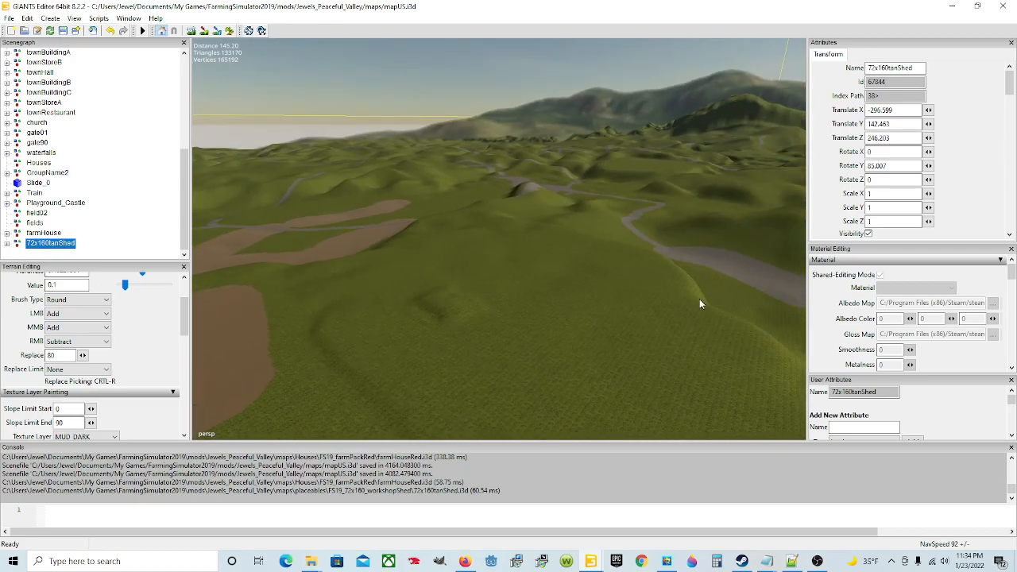
pyautogui.keyDown('alt'); pyautogui.moveTo(660, 294); pyautogui.dragTo(491, 325); pyautogui.keyUp('alt')
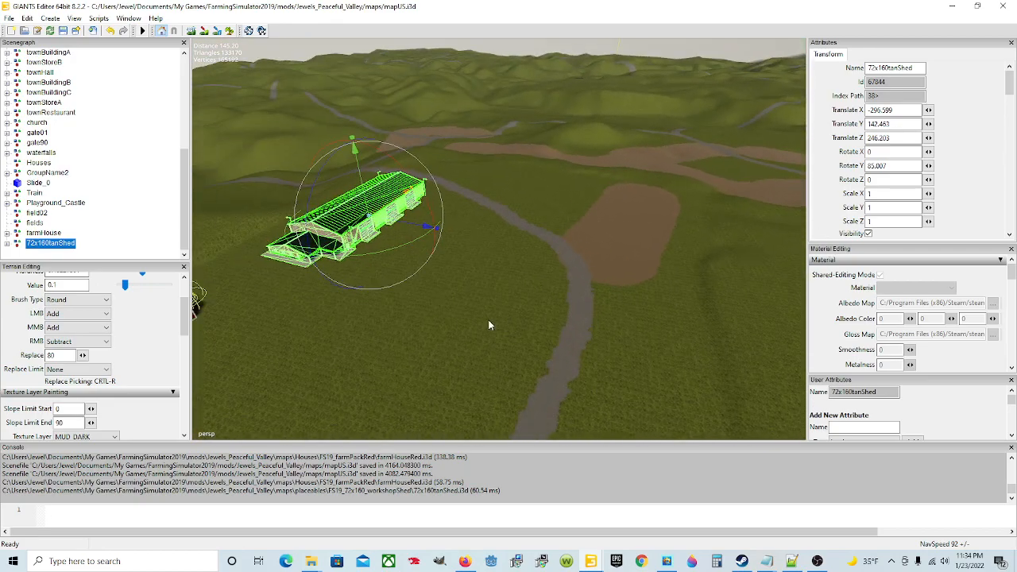
pyautogui.scroll(6, 521, 325)
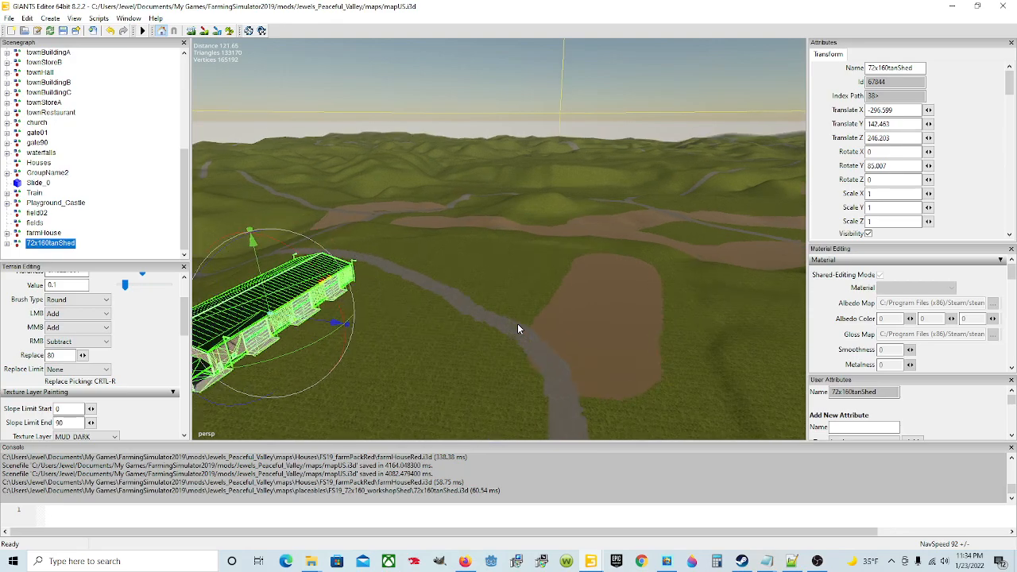
pyautogui.keyDown('alt'); pyautogui.moveTo(521, 324); pyautogui.dragTo(395, 324); pyautogui.keyUp('alt')
pyautogui.moveTo(519, 348)
pyautogui.keyDown('alt'); pyautogui.mouseDown()
pyautogui.moveTo(461, 354)
pyautogui.moveTo(403, 332)
pyautogui.mouseUp(); pyautogui.keyUp('alt')
pyautogui.moveTo(490, 358)
pyautogui.keyDown('alt'); pyautogui.mouseDown()
pyautogui.moveTo(425, 340)
pyautogui.moveTo(580, 387)
pyautogui.moveTo(535, 360)
pyautogui.mouseUp(); pyautogui.keyUp('alt')
# Step: Set up terrain detail texture painting near the farmhouse with the CONCRETE texture layer and a Square brush
pyautogui.scroll(5, 425, 340)
pyautogui.scroll(5, 425, 340)
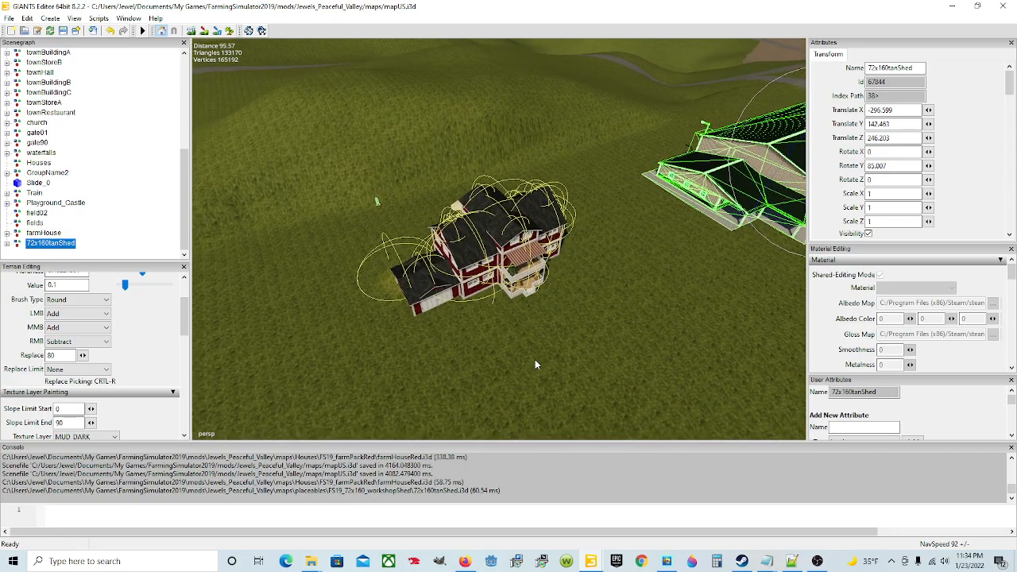
pyautogui.click(204, 31)
pyautogui.scroll(-5, 162, 371)
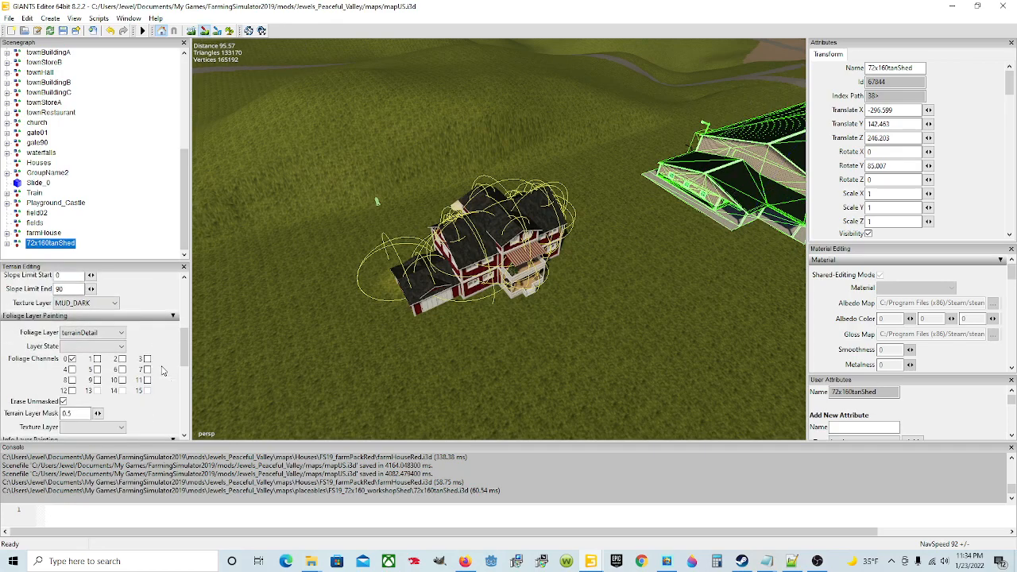
pyautogui.click(114, 303)
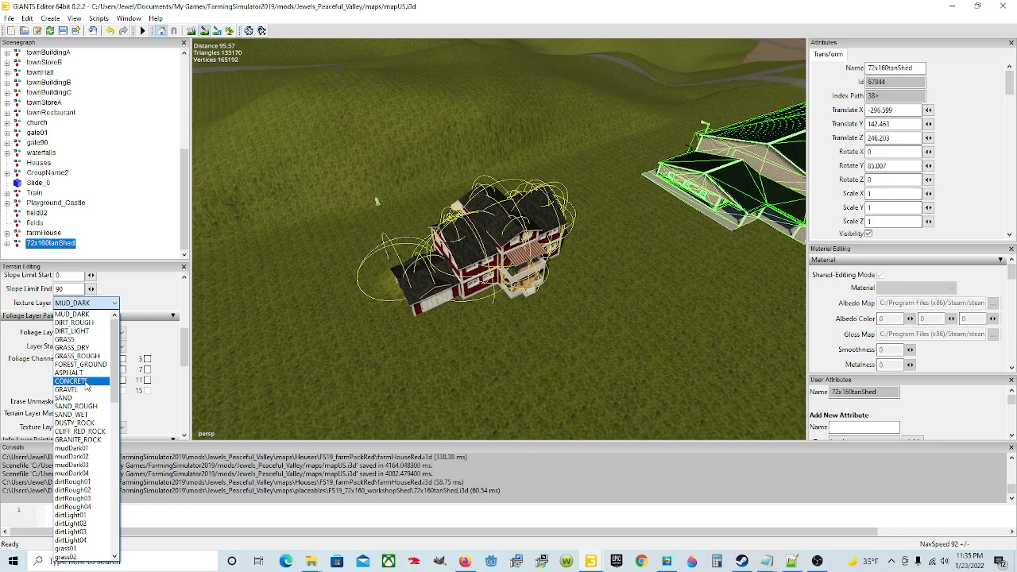
pyautogui.click(86, 383)
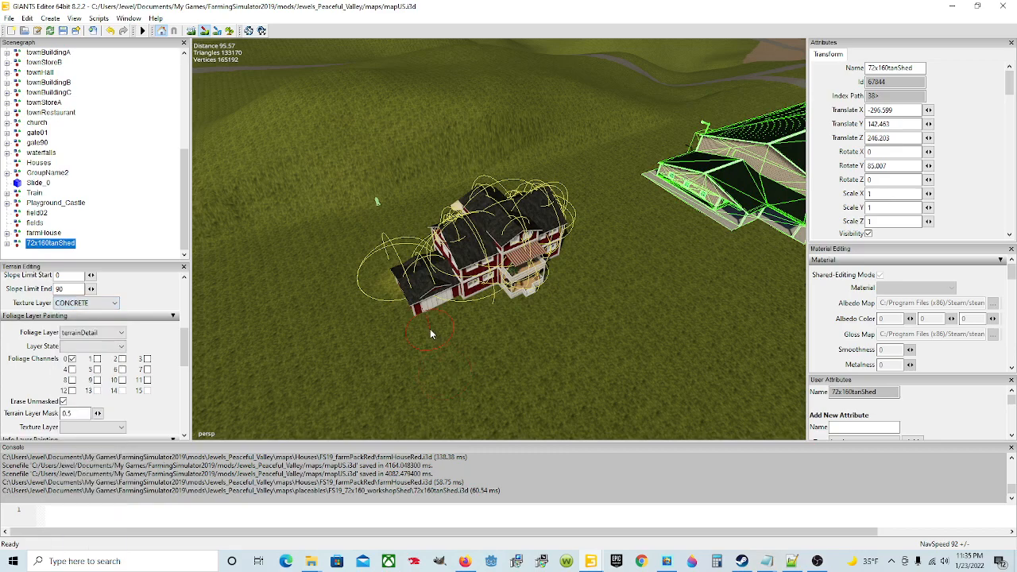
pyautogui.scroll(5, 127, 310)
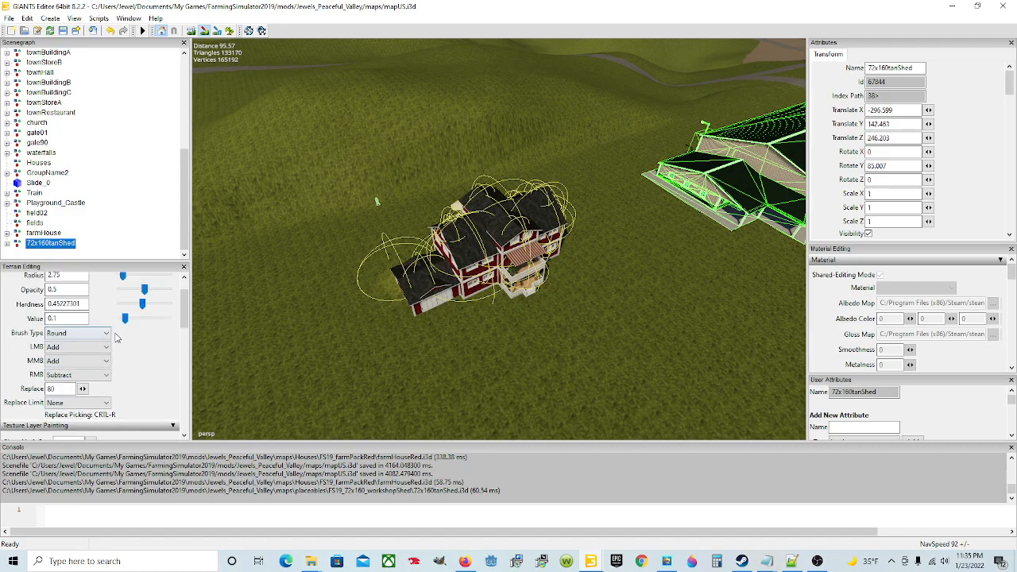
pyautogui.click(91, 335)
pyautogui.click(64, 355)
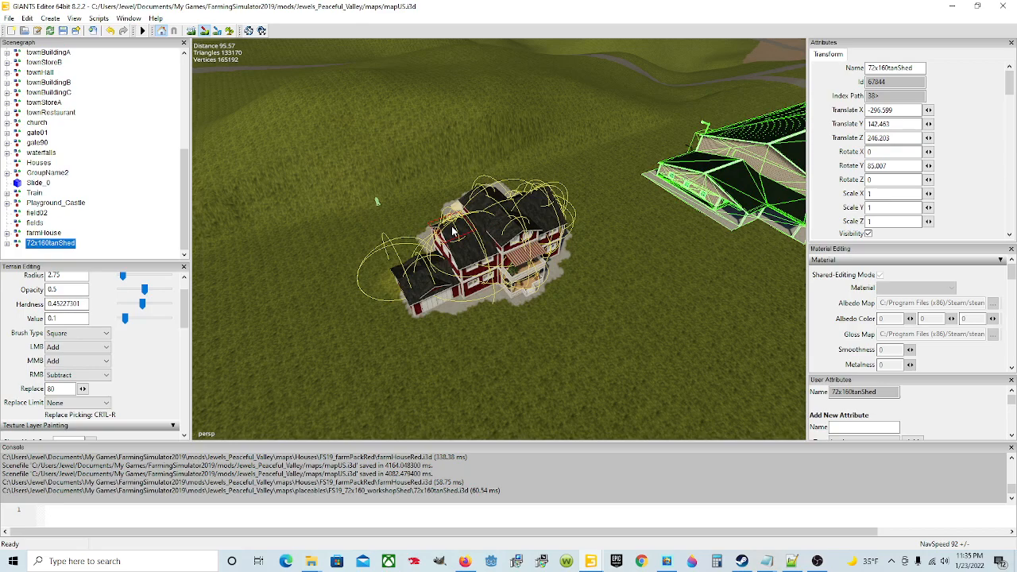
# Step: Paint concrete around the base of the farmhouse and its garage and over a large rectangular yard in front
pyautogui.moveTo(425, 299)
pyautogui.mouseDown()
pyautogui.moveTo(388, 289)
pyautogui.moveTo(413, 271)
pyautogui.moveTo(389, 282)
pyautogui.moveTo(445, 307)
pyautogui.mouseUp()
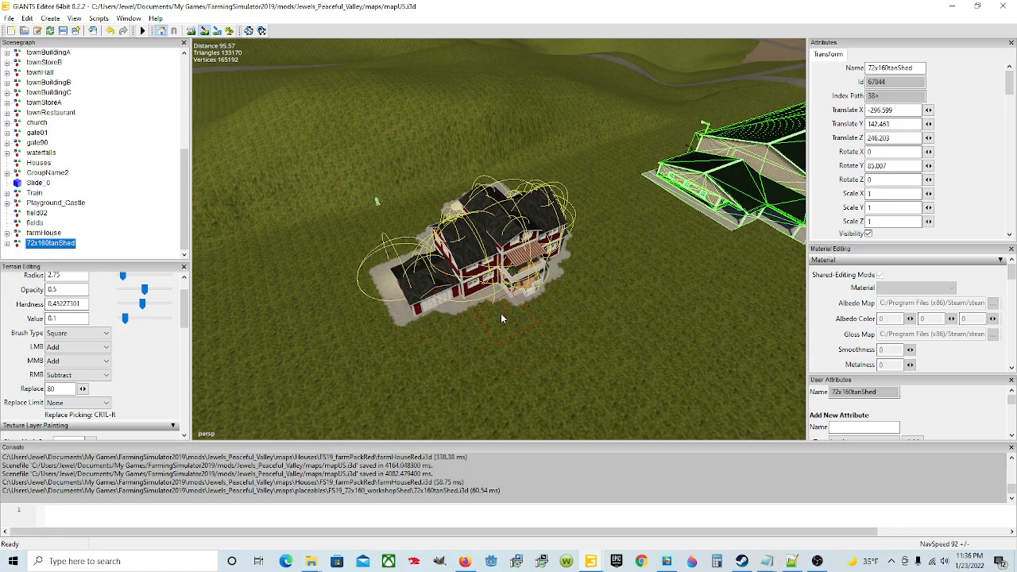
pyautogui.moveTo(453, 317)
pyautogui.mouseDown()
pyautogui.moveTo(472, 368)
pyautogui.moveTo(450, 318)
pyautogui.moveTo(487, 367)
pyautogui.moveTo(485, 314)
pyautogui.moveTo(568, 277)
pyautogui.moveTo(572, 251)
pyautogui.moveTo(576, 310)
pyautogui.moveTo(524, 332)
pyautogui.moveTo(533, 372)
pyautogui.moveTo(574, 358)
pyautogui.moveTo(628, 293)
pyautogui.moveTo(592, 267)
pyautogui.moveTo(576, 274)
pyautogui.moveTo(602, 296)
pyautogui.moveTo(643, 308)
pyautogui.moveTo(626, 317)
pyautogui.mouseUp()
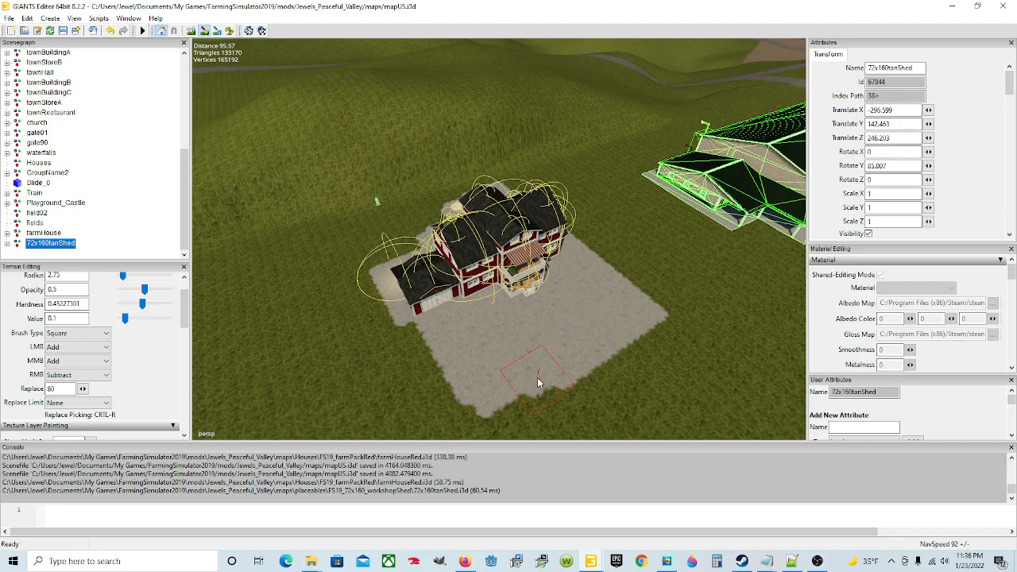
pyautogui.moveTo(535, 382)
pyautogui.mouseDown()
pyautogui.moveTo(488, 397)
pyautogui.moveTo(494, 405)
pyautogui.moveTo(541, 393)
pyautogui.mouseUp()
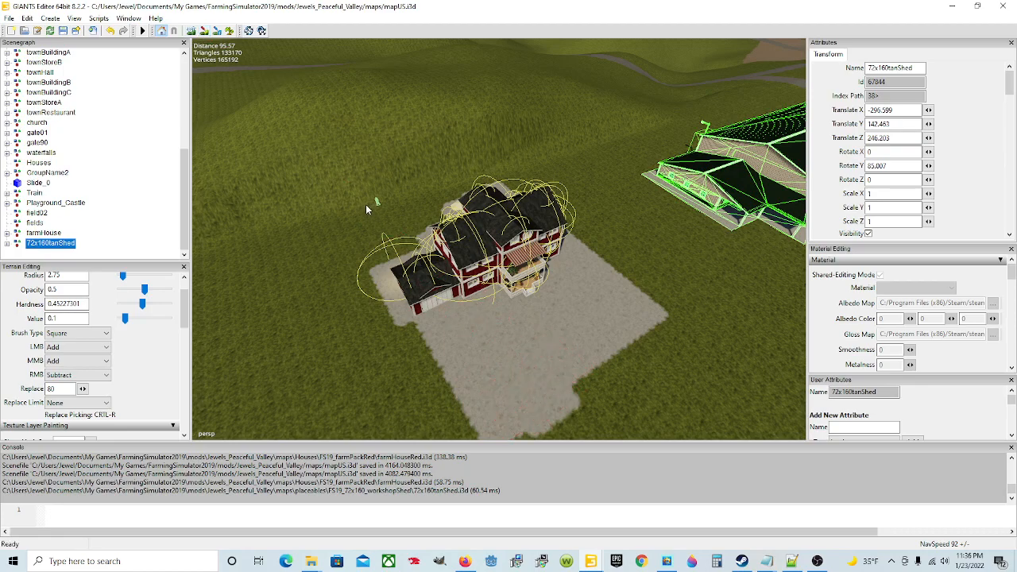
pyautogui.scroll(-2, 366, 204)
pyautogui.click(202, 31)
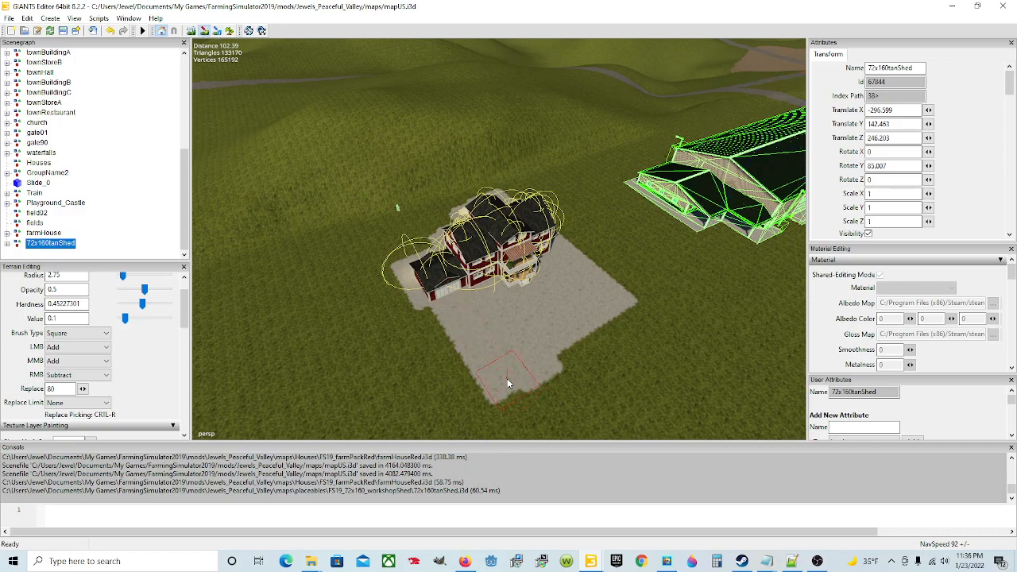
pyautogui.moveTo(504, 377); pyautogui.dragTo(623, 309)
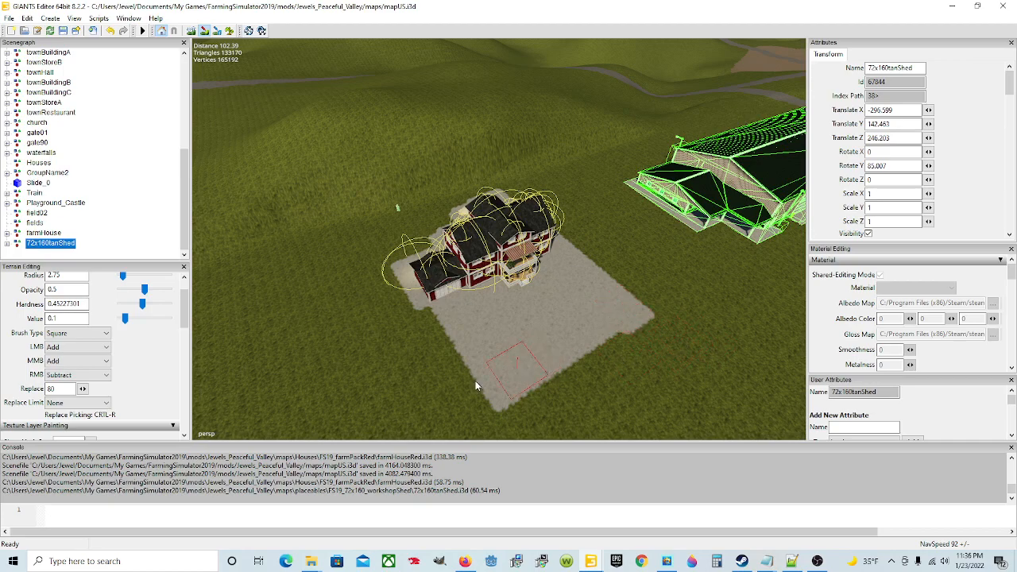
# Step: Trim the uneven outer corner of the concrete yard with the GRASS_ROUGH texture layer
pyautogui.scroll(-3, 141, 385)
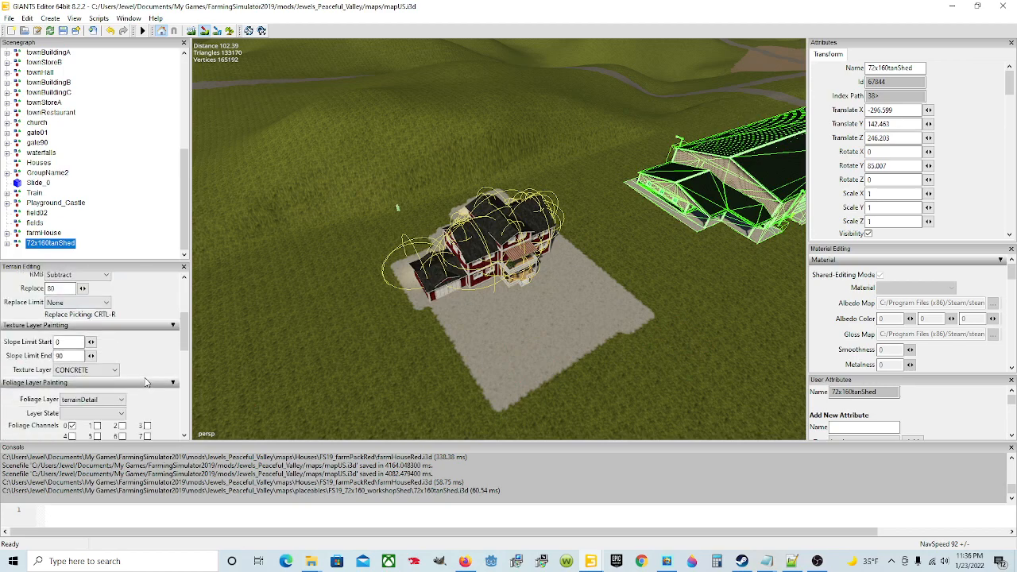
pyautogui.click(94, 369)
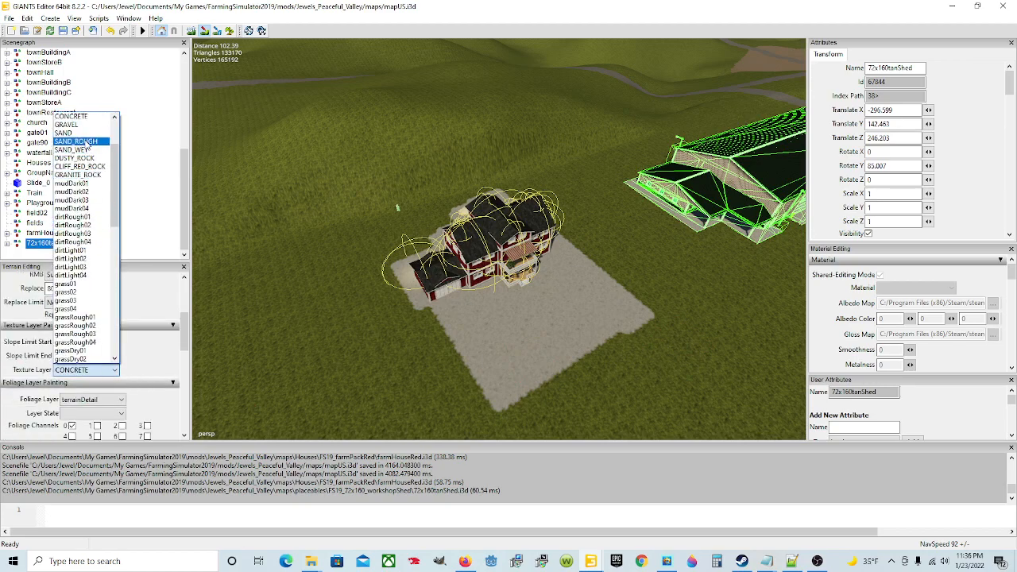
pyautogui.scroll(3, 87, 147)
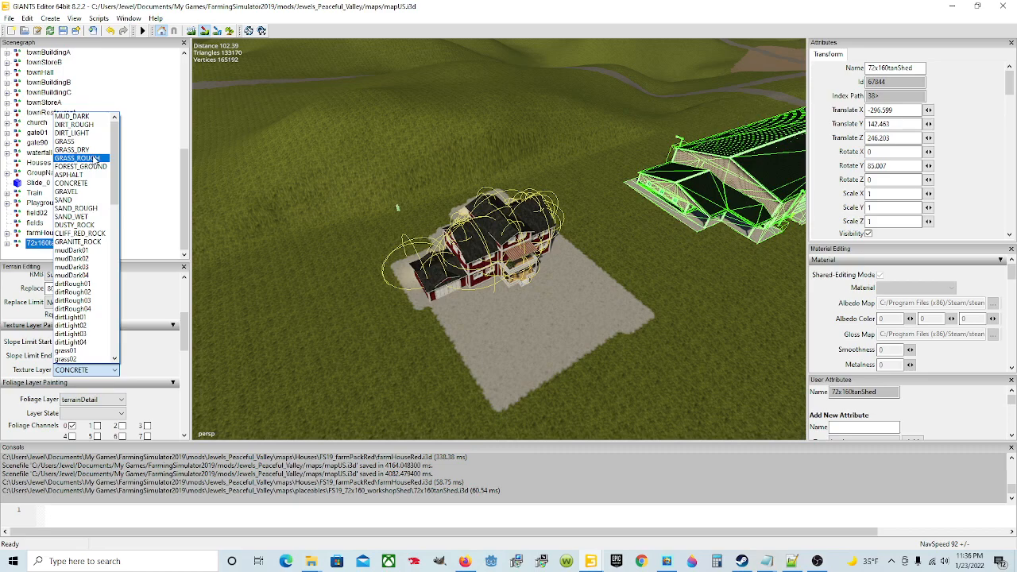
pyautogui.click(95, 159)
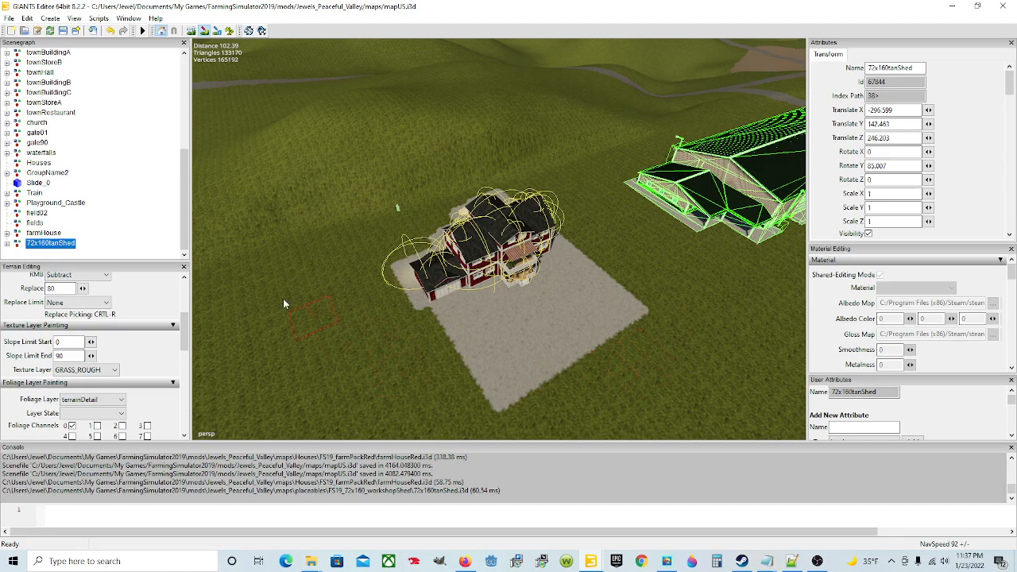
# Step: Return to the CONCRETE texture layer and extend the yard past the garage side, with a short strip leading off its front corner
pyautogui.click(114, 369)
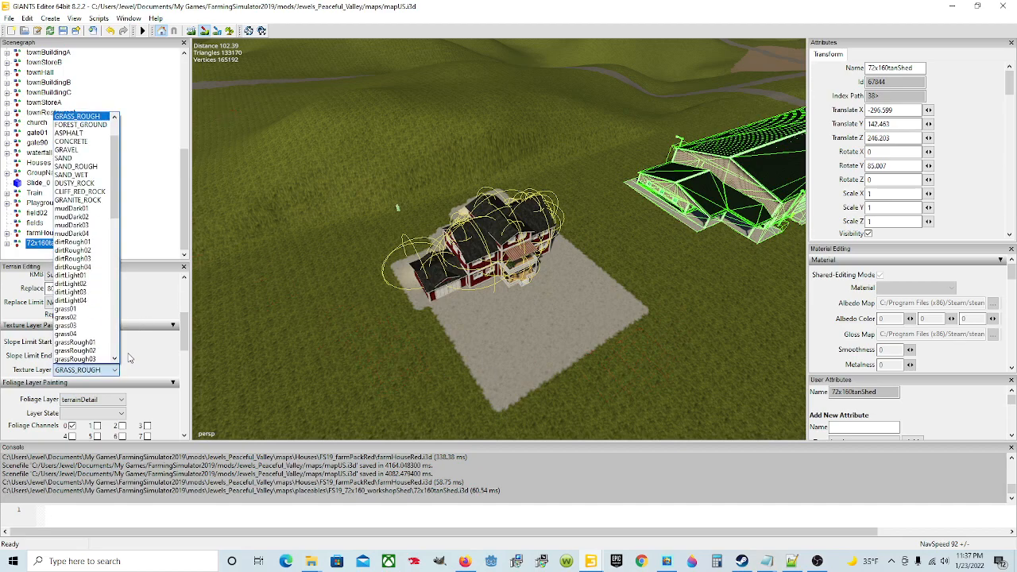
pyautogui.click(88, 141)
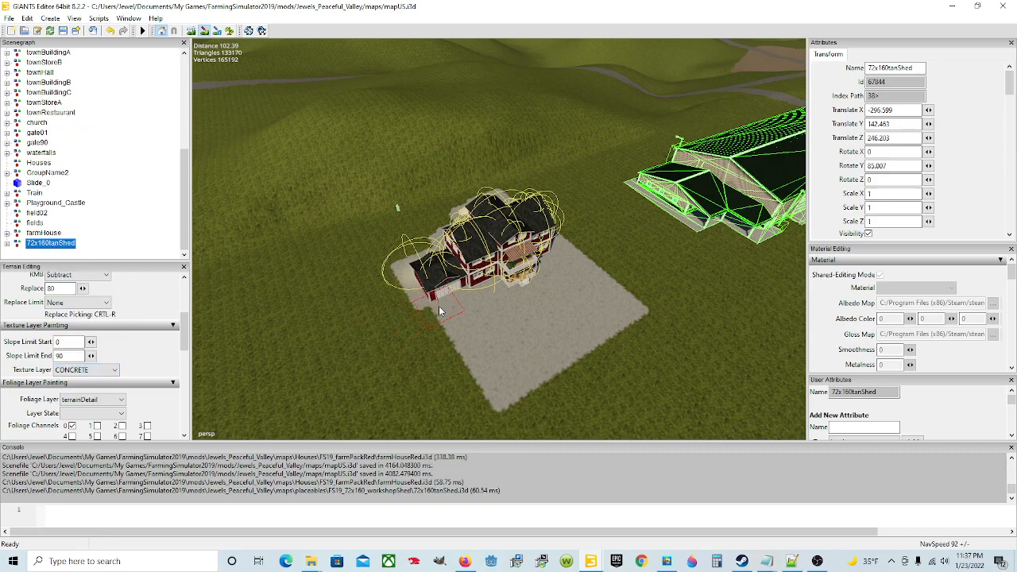
pyautogui.moveTo(437, 310)
pyautogui.mouseDown()
pyautogui.moveTo(450, 305)
pyautogui.moveTo(475, 346)
pyautogui.moveTo(469, 402)
pyautogui.moveTo(436, 404)
pyautogui.moveTo(435, 416)
pyautogui.mouseUp()
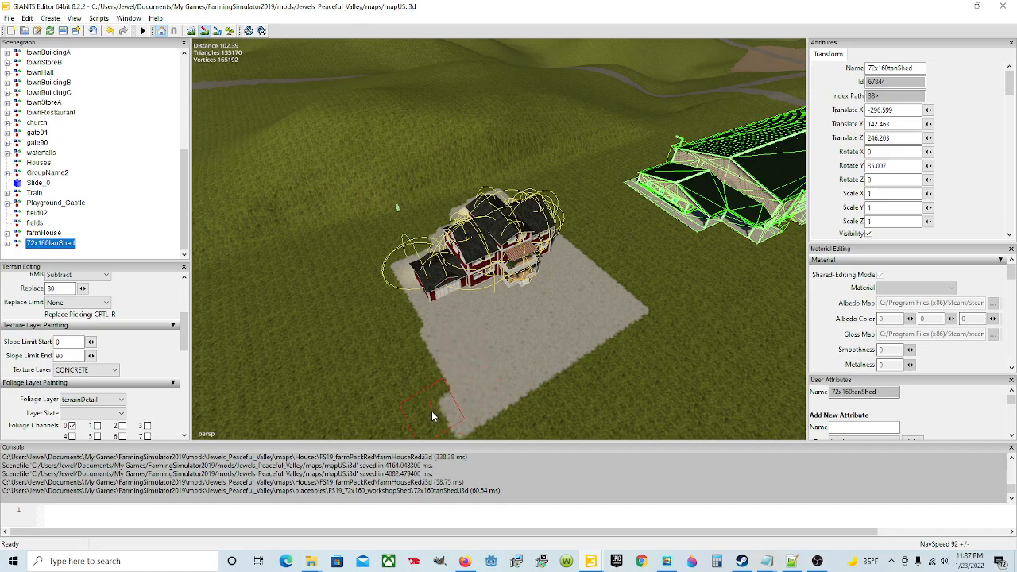
pyautogui.click(202, 28)
pyautogui.moveTo(472, 158)
pyautogui.keyDown('alt'); pyautogui.mouseDown()
pyautogui.moveTo(422, 143)
pyautogui.moveTo(413, 156)
pyautogui.mouseUp(); pyautogui.keyUp('alt')
pyautogui.click(204, 31)
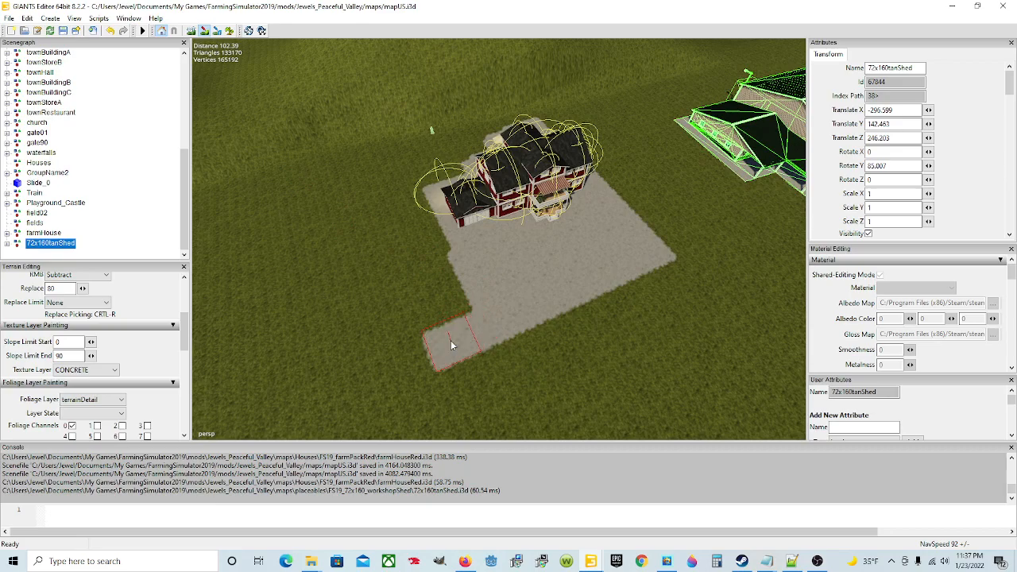
pyautogui.moveTo(449, 320)
pyautogui.mouseDown()
pyautogui.moveTo(450, 289)
pyautogui.moveTo(426, 278)
pyautogui.moveTo(421, 202)
pyautogui.moveTo(435, 240)
pyautogui.moveTo(414, 230)
pyautogui.moveTo(412, 203)
pyautogui.moveTo(397, 218)
pyautogui.moveTo(424, 279)
pyautogui.moveTo(381, 205)
pyautogui.moveTo(429, 272)
pyautogui.moveTo(429, 310)
pyautogui.moveTo(449, 334)
pyautogui.moveTo(436, 346)
pyautogui.moveTo(463, 391)
pyautogui.mouseUp()
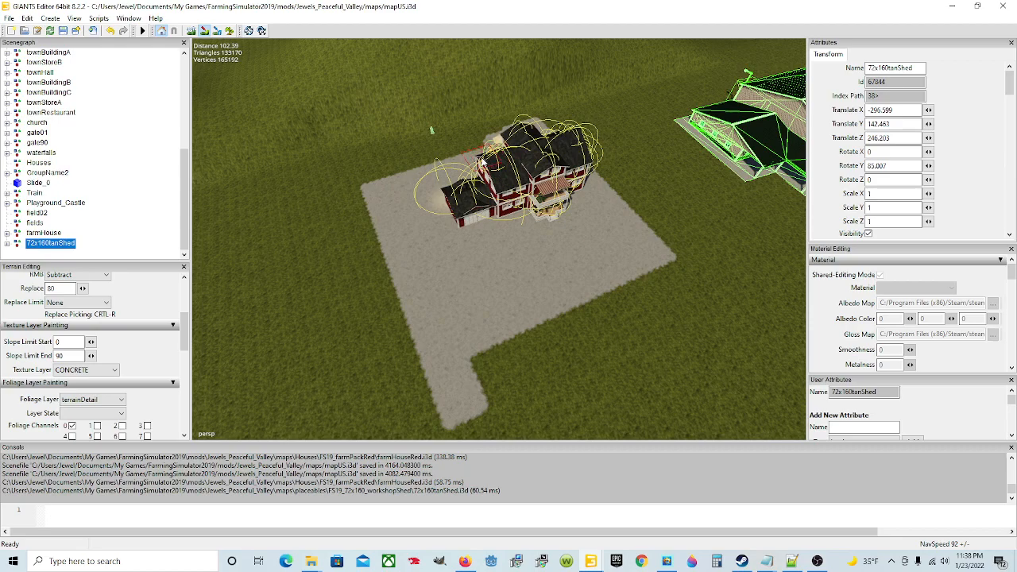
# Step: Widen the concrete pad along the back of the farmhouse out to the corner behind the garage
pyautogui.moveTo(491, 131)
pyautogui.mouseDown()
pyautogui.moveTo(527, 123)
pyautogui.moveTo(398, 161)
pyautogui.mouseUp()
pyautogui.click(379, 165)
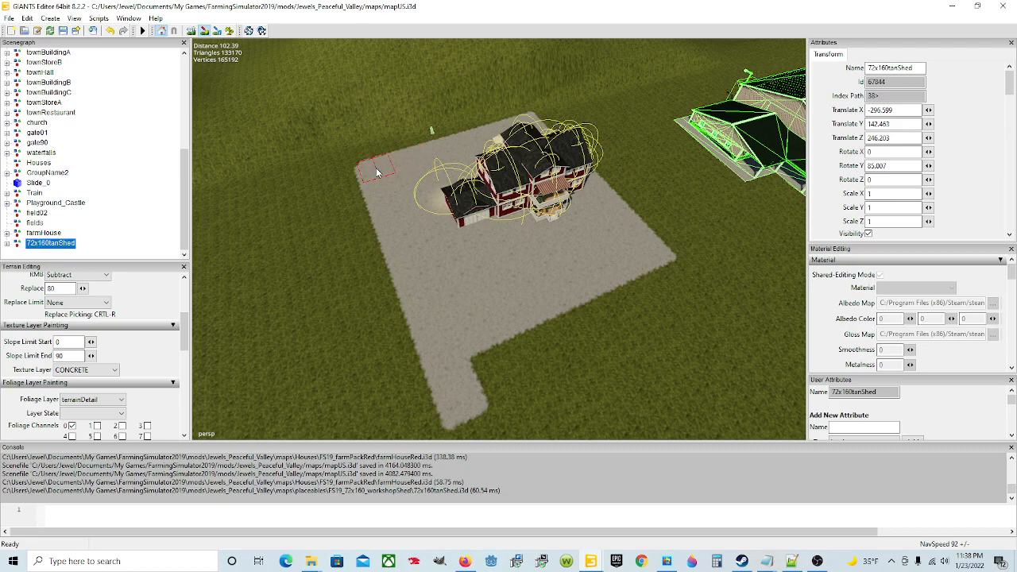
pyautogui.click(375, 166)
# Step: Extend the concrete pad from the farmhouse's near end toward the shed, filling it to a straight outer edge
pyautogui.click(205, 31)
pyautogui.moveTo(458, 201)
pyautogui.keyDown('alt'); pyautogui.mouseDown()
pyautogui.moveTo(510, 229)
pyautogui.moveTo(529, 213)
pyautogui.mouseUp(); pyautogui.keyUp('alt')
pyautogui.keyDown('alt'); pyautogui.moveTo(507, 259); pyautogui.dragTo(488, 163); pyautogui.keyUp('alt')
pyautogui.scroll(4, 547, 229)
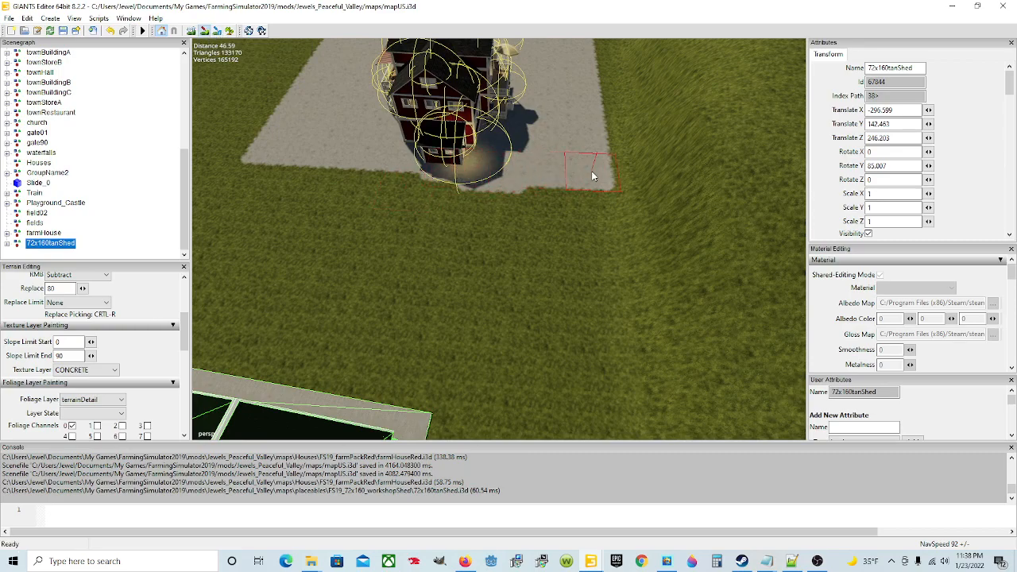
pyautogui.click(588, 204)
pyautogui.moveTo(594, 230); pyautogui.dragTo(600, 296)
pyautogui.click(537, 185)
pyautogui.moveTo(537, 189)
pyautogui.mouseDown()
pyautogui.moveTo(540, 286)
pyautogui.moveTo(513, 281)
pyautogui.moveTo(506, 291)
pyautogui.moveTo(493, 228)
pyautogui.moveTo(469, 193)
pyautogui.moveTo(432, 188)
pyautogui.moveTo(429, 218)
pyautogui.moveTo(466, 279)
pyautogui.moveTo(415, 230)
pyautogui.moveTo(397, 188)
pyautogui.moveTo(344, 176)
pyautogui.moveTo(352, 222)
pyautogui.moveTo(325, 210)
pyautogui.moveTo(380, 223)
pyautogui.mouseUp()
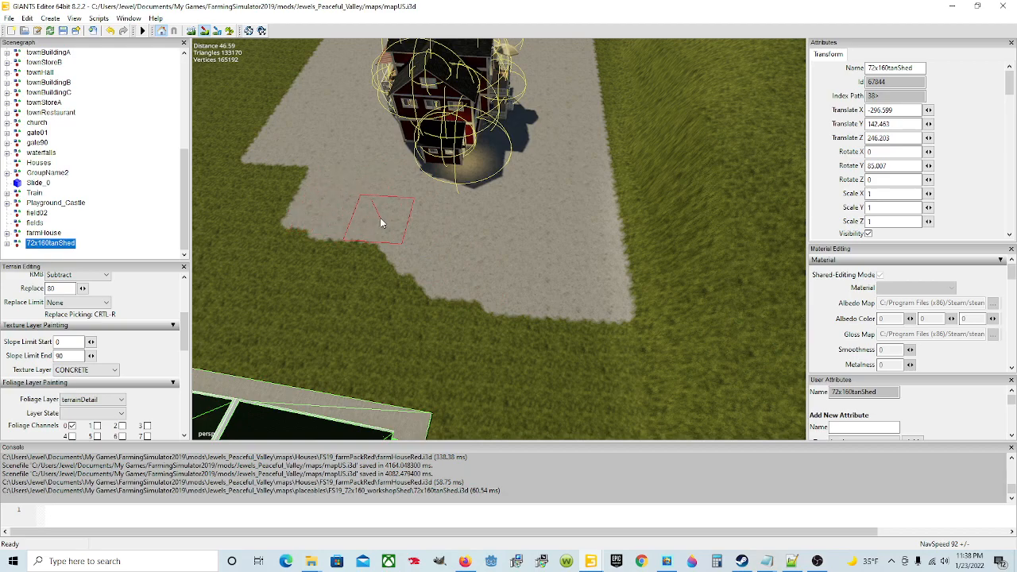
pyautogui.moveTo(452, 285)
pyautogui.mouseDown()
pyautogui.moveTo(472, 281)
pyautogui.moveTo(309, 259)
pyautogui.moveTo(302, 268)
pyautogui.moveTo(341, 272)
pyautogui.moveTo(297, 275)
pyautogui.moveTo(418, 295)
pyautogui.mouseUp()
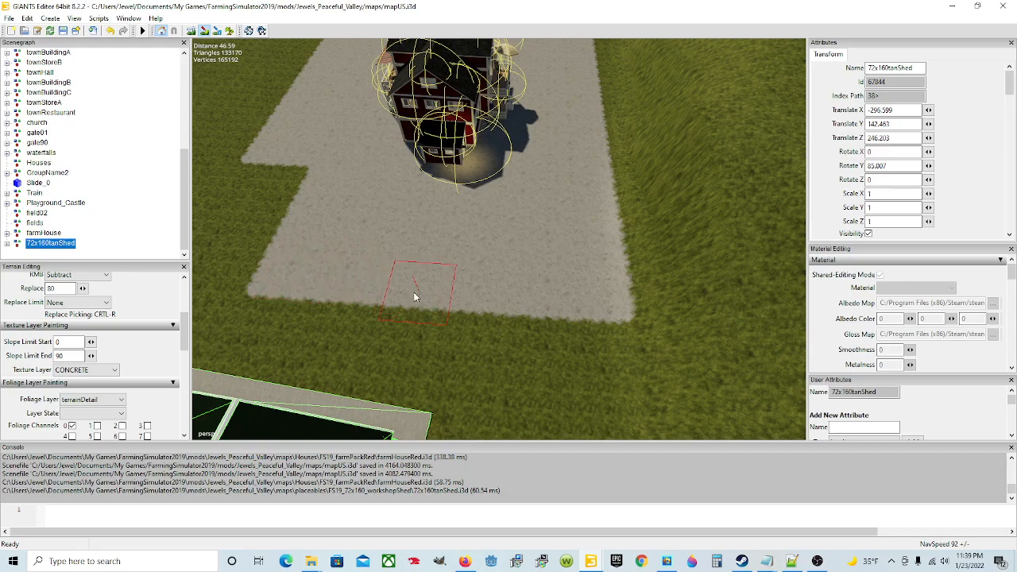
# Step: Examine the shed's base and the grass gap between the shed and the farmhouse's concrete pad
pyautogui.click(203, 33)
pyautogui.scroll(-4, 476, 240)
pyautogui.moveTo(477, 233)
pyautogui.keyDown('alt'); pyautogui.mouseDown()
pyautogui.moveTo(522, 284)
pyautogui.moveTo(502, 210)
pyautogui.mouseUp(); pyautogui.keyUp('alt')
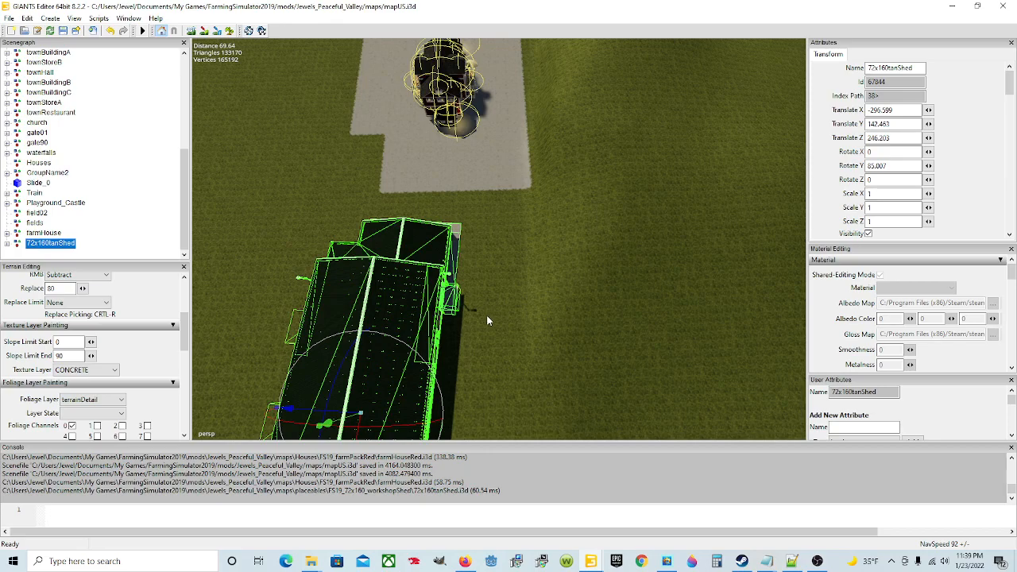
pyautogui.keyDown('alt'); pyautogui.moveTo(501, 321); pyautogui.dragTo(514, 299); pyautogui.keyUp('alt')
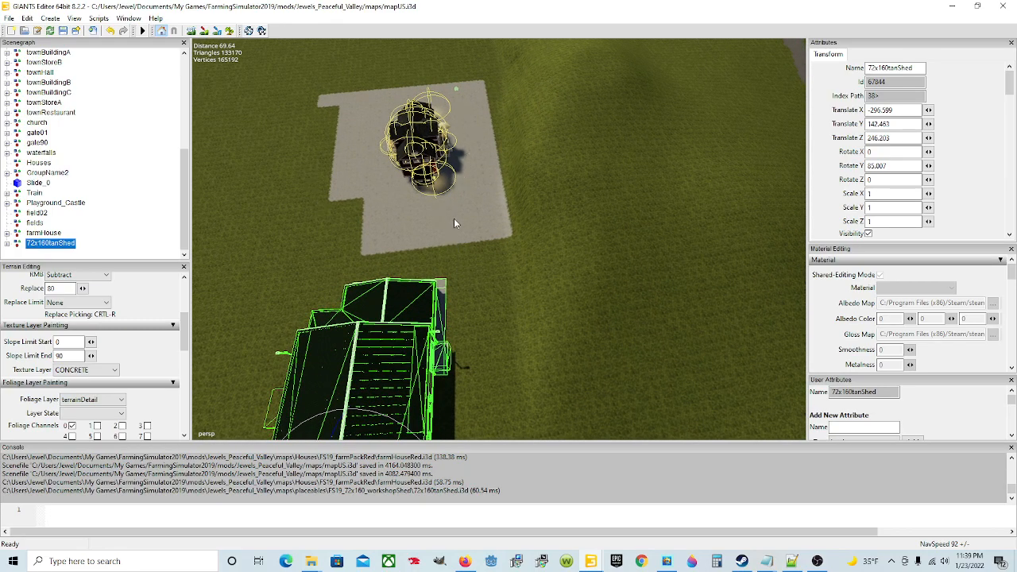
pyautogui.keyDown('alt'); pyautogui.moveTo(442, 275); pyautogui.dragTo(461, 312); pyautogui.keyUp('alt')
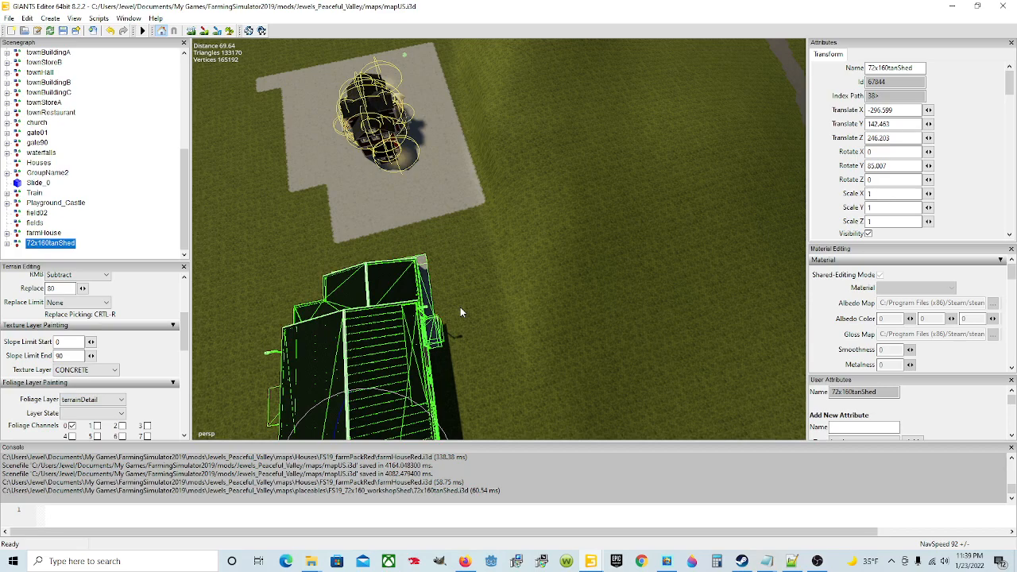
pyautogui.keyDown('alt'); pyautogui.moveTo(460, 307); pyautogui.dragTo(570, 355); pyautogui.keyUp('alt')
pyautogui.scroll(5, 408, 266)
pyautogui.scroll(5, 428, 305)
pyautogui.scroll(5, 404, 271)
pyautogui.scroll(-4, 404, 271)
pyautogui.scroll(4, 292, 257)
pyautogui.scroll(3, 434, 300)
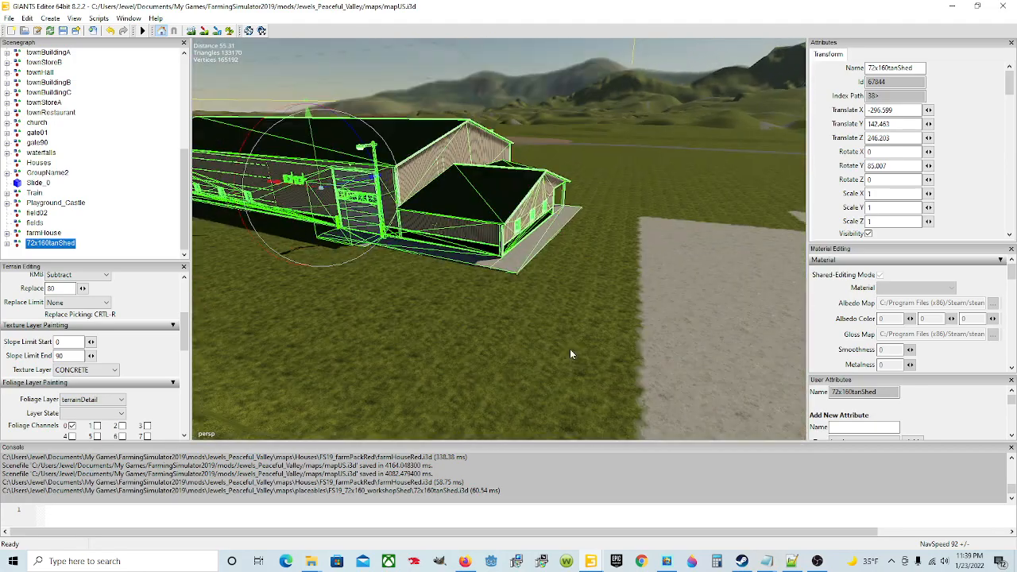
pyautogui.keyDown('alt'); pyautogui.moveTo(534, 324); pyautogui.dragTo(422, 311); pyautogui.keyUp('alt')
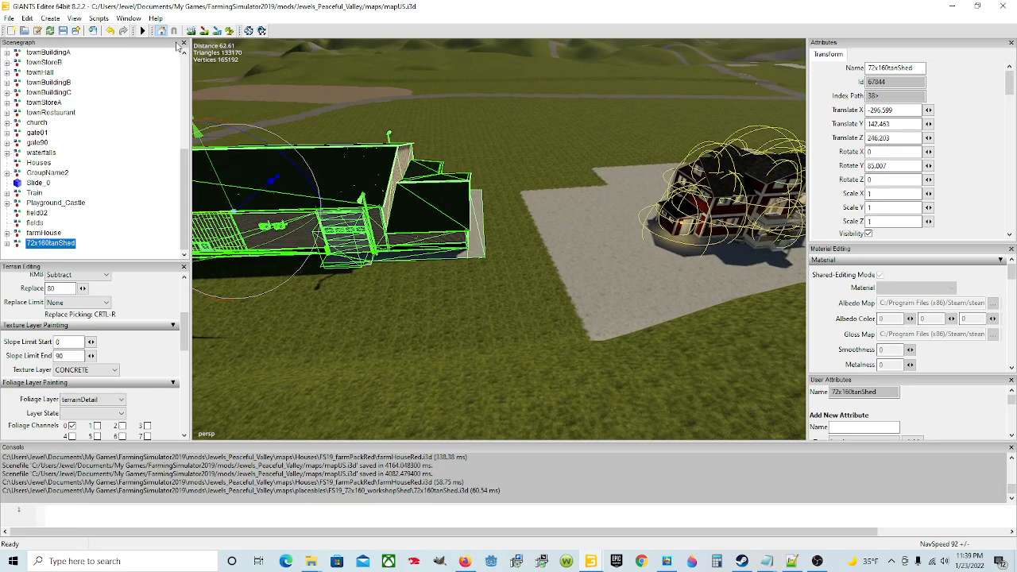
# Step: Paint a concrete path from the farmhouse's pad across the grass to the shed's side entrance
pyautogui.click(204, 30)
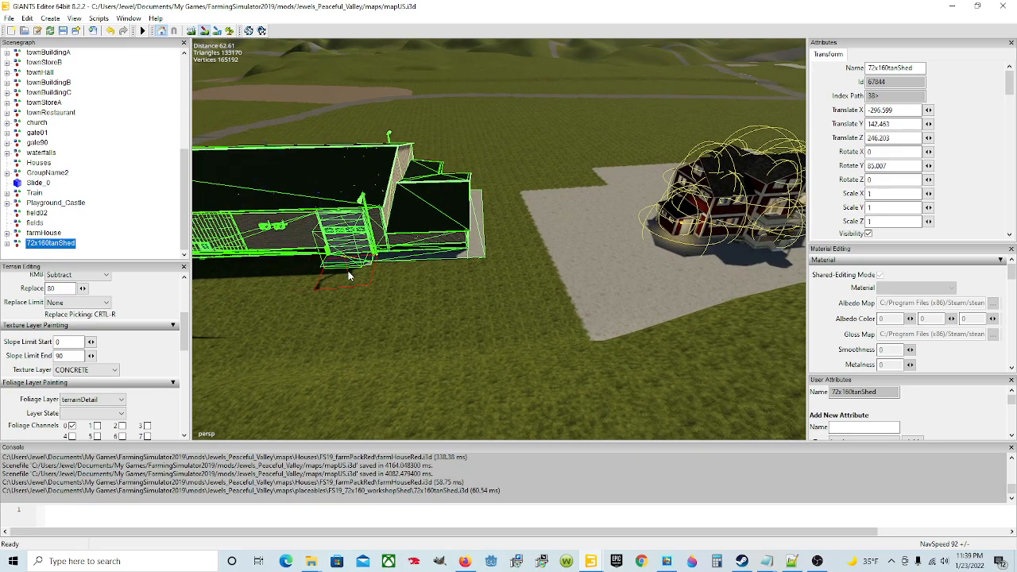
pyautogui.moveTo(343, 264)
pyautogui.mouseDown()
pyautogui.moveTo(315, 340)
pyautogui.moveTo(552, 332)
pyautogui.moveTo(552, 323)
pyautogui.moveTo(475, 315)
pyautogui.moveTo(390, 326)
pyautogui.moveTo(549, 302)
pyautogui.moveTo(444, 333)
pyautogui.mouseUp()
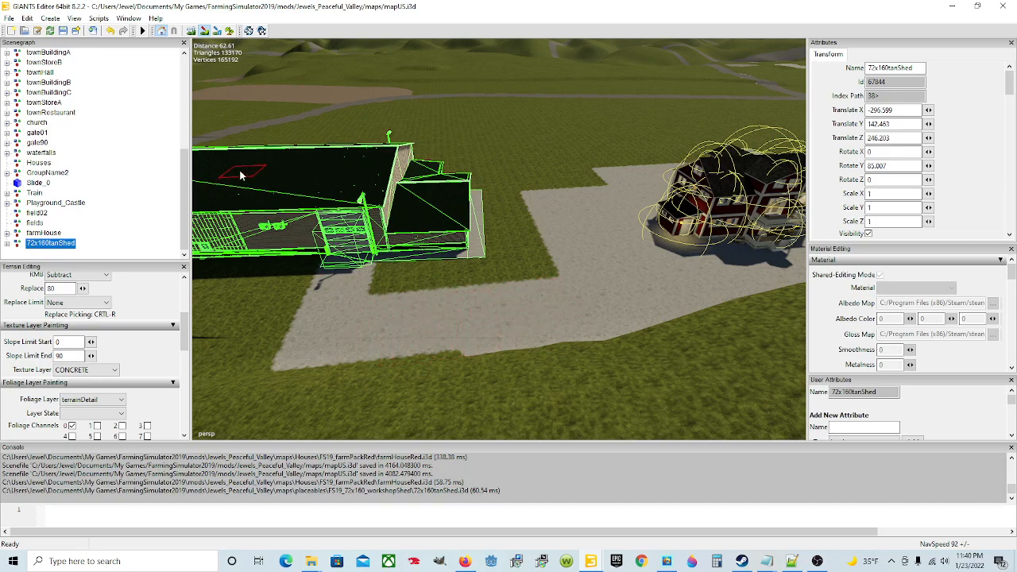
pyautogui.click(204, 33)
# Step: Widen the concrete path's outer edge up to its far corner beside the shed so that it runs straighter
pyautogui.moveTo(433, 198)
pyautogui.keyDown('alt'); pyautogui.mouseDown()
pyautogui.moveTo(405, 231)
pyautogui.moveTo(379, 308)
pyautogui.moveTo(455, 262)
pyautogui.mouseUp(); pyautogui.keyUp('alt')
pyautogui.keyDown('alt'); pyautogui.moveTo(519, 238); pyautogui.dragTo(544, 166); pyautogui.keyUp('alt')
pyautogui.keyDown('alt'); pyautogui.moveTo(556, 229); pyautogui.dragTo(461, 171); pyautogui.keyUp('alt')
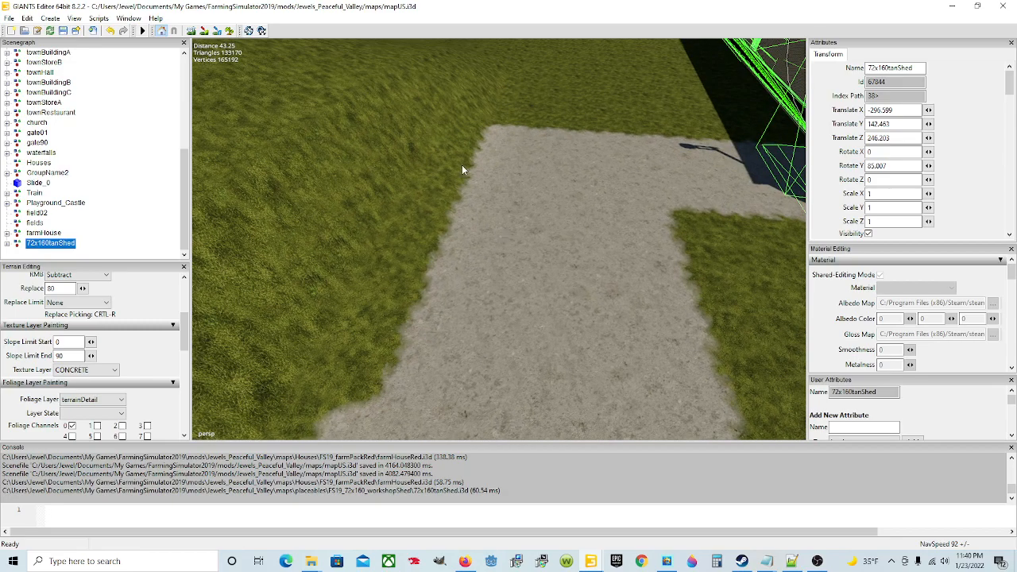
pyautogui.click(204, 30)
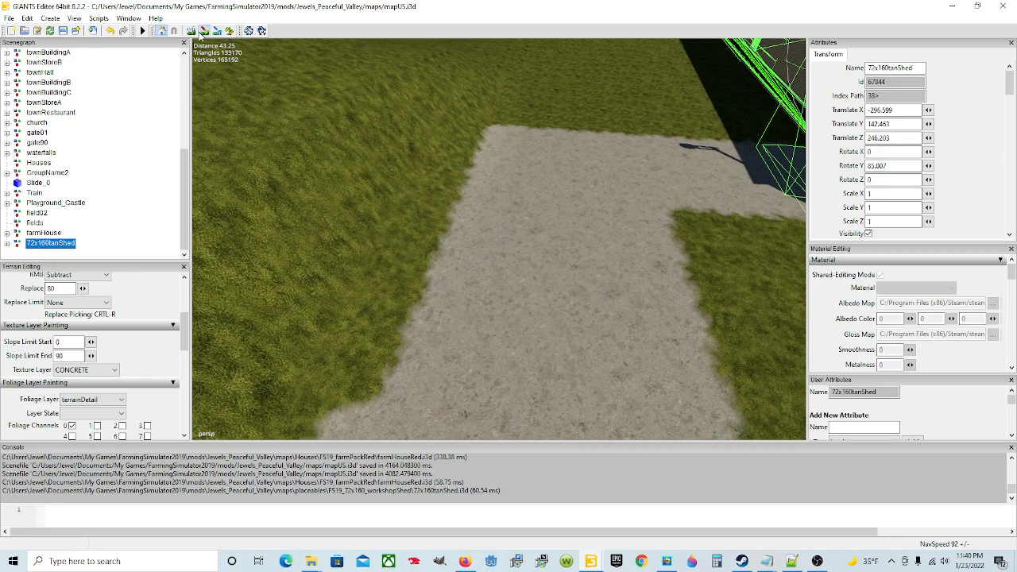
pyautogui.click(457, 334)
pyautogui.moveTo(497, 229)
pyautogui.mouseDown()
pyautogui.moveTo(504, 164)
pyautogui.moveTo(516, 156)
pyautogui.mouseUp()
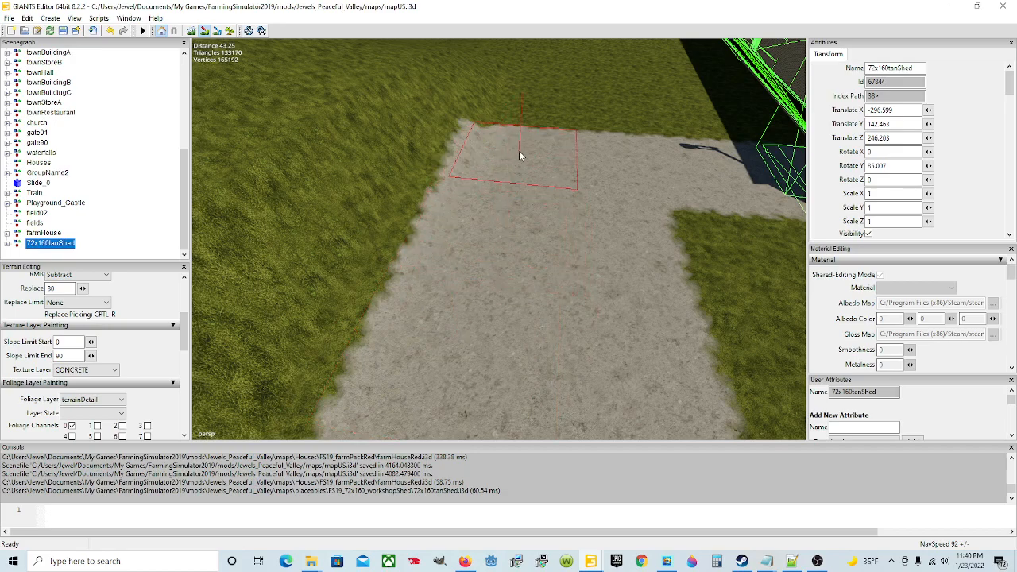
pyautogui.click(511, 147)
pyautogui.click(207, 31)
# Step: Switch the texture layer to GRASS_ROUGH and paint back the concrete between the farmhouse and the shed to a straight edge
pyautogui.scroll(-1, 372, 190)
pyautogui.scroll(-4, 373, 189)
pyautogui.keyDown('alt'); pyautogui.moveTo(378, 181); pyautogui.dragTo(589, 274); pyautogui.keyUp('alt')
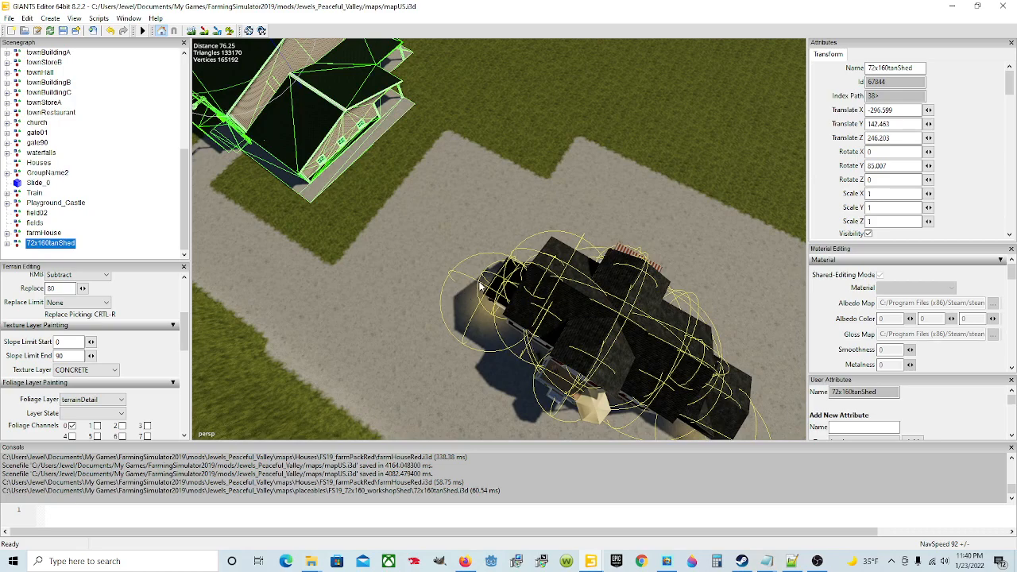
pyautogui.keyDown('alt'); pyautogui.moveTo(468, 309); pyautogui.dragTo(655, 352); pyautogui.keyUp('alt')
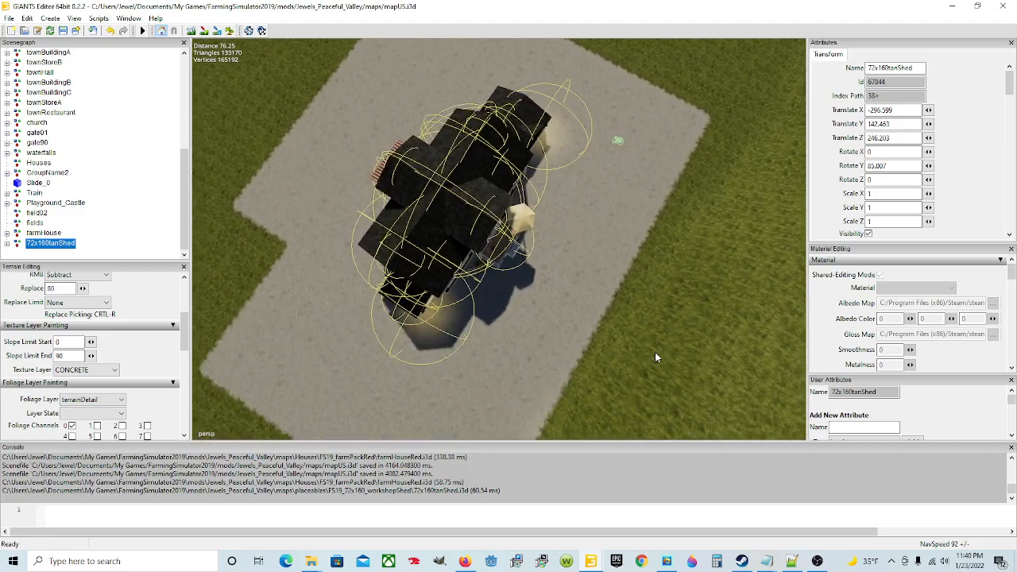
pyautogui.keyDown('alt'); pyautogui.moveTo(574, 331); pyautogui.dragTo(470, 298); pyautogui.keyUp('alt')
pyautogui.scroll(5, 584, 278)
pyautogui.scroll(-3, 471, 303)
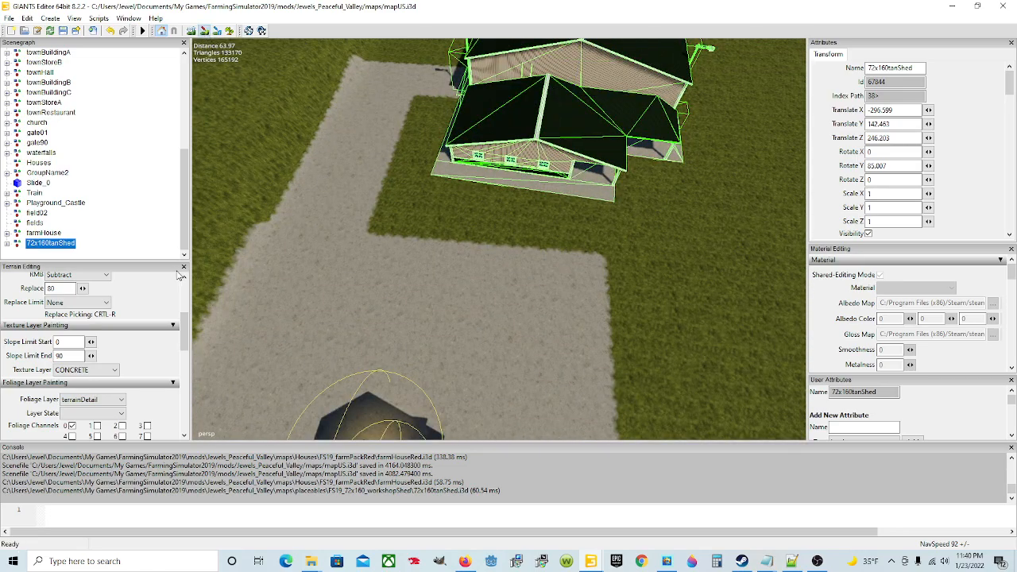
pyautogui.click(112, 371)
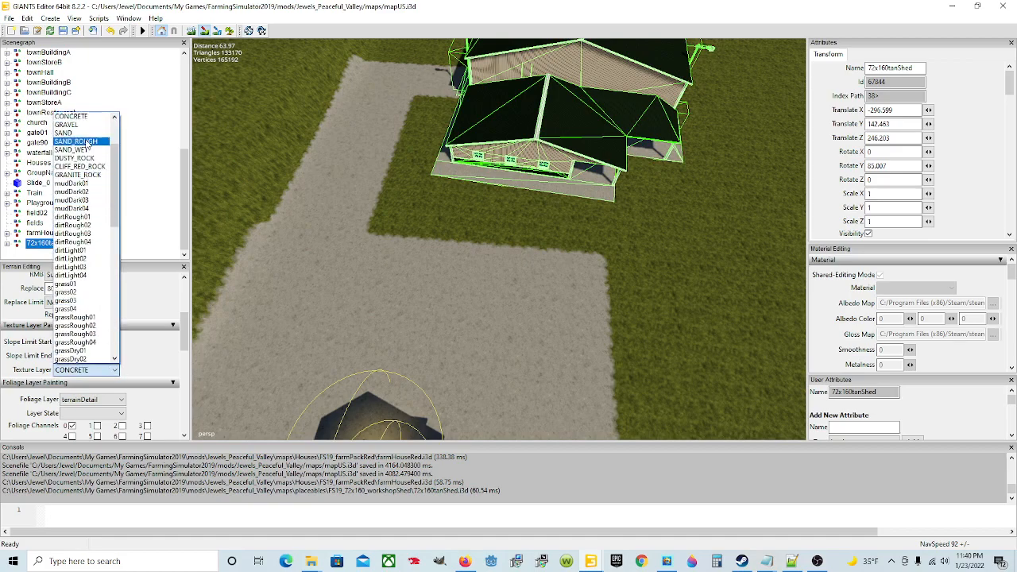
pyautogui.scroll(3, 86, 155)
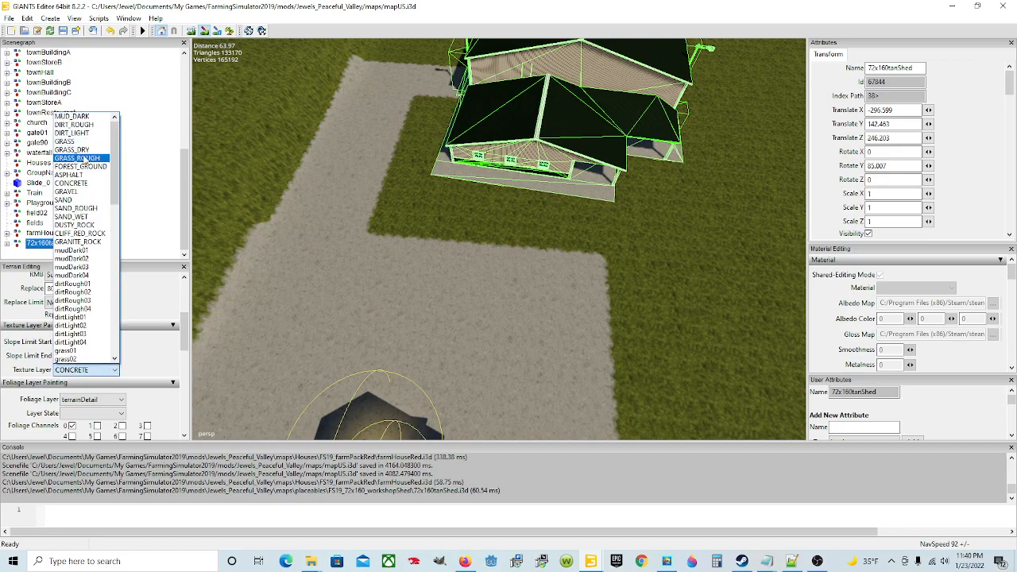
pyautogui.click(86, 159)
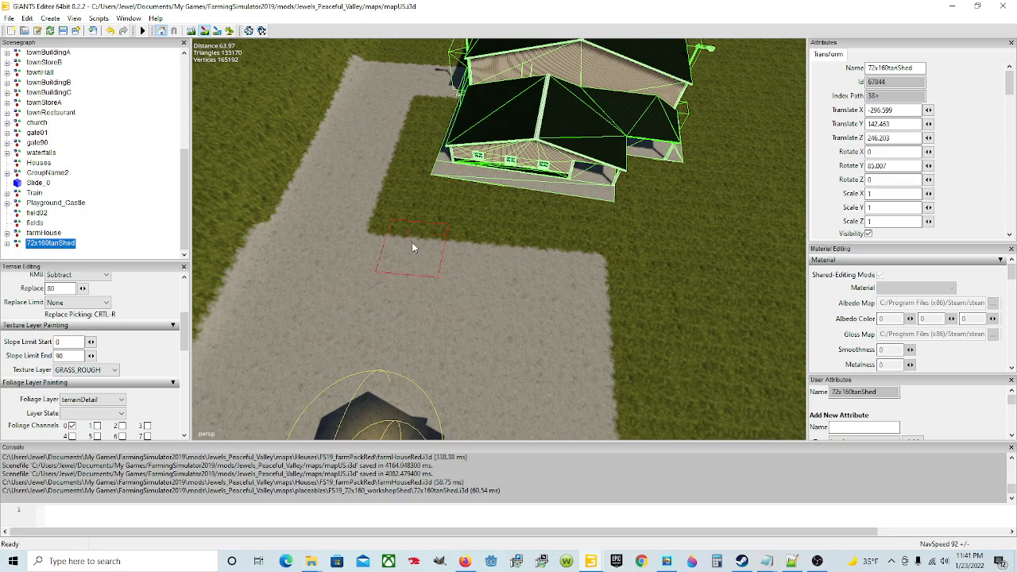
pyautogui.moveTo(392, 239)
pyautogui.mouseDown()
pyautogui.moveTo(394, 251)
pyautogui.moveTo(552, 255)
pyautogui.moveTo(582, 280)
pyautogui.moveTo(555, 290)
pyautogui.moveTo(376, 287)
pyautogui.mouseUp()
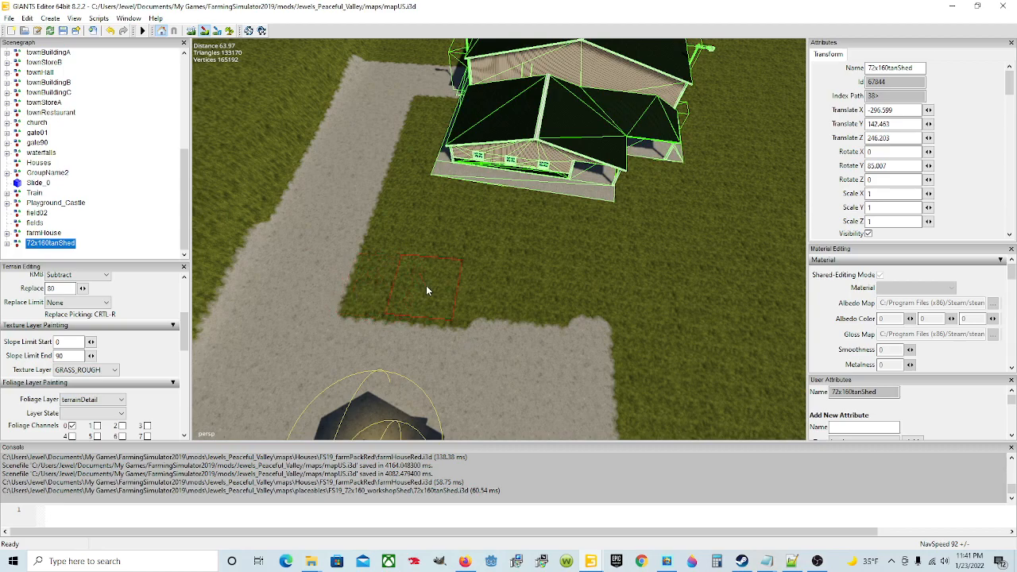
pyautogui.moveTo(466, 297); pyautogui.dragTo(580, 307)
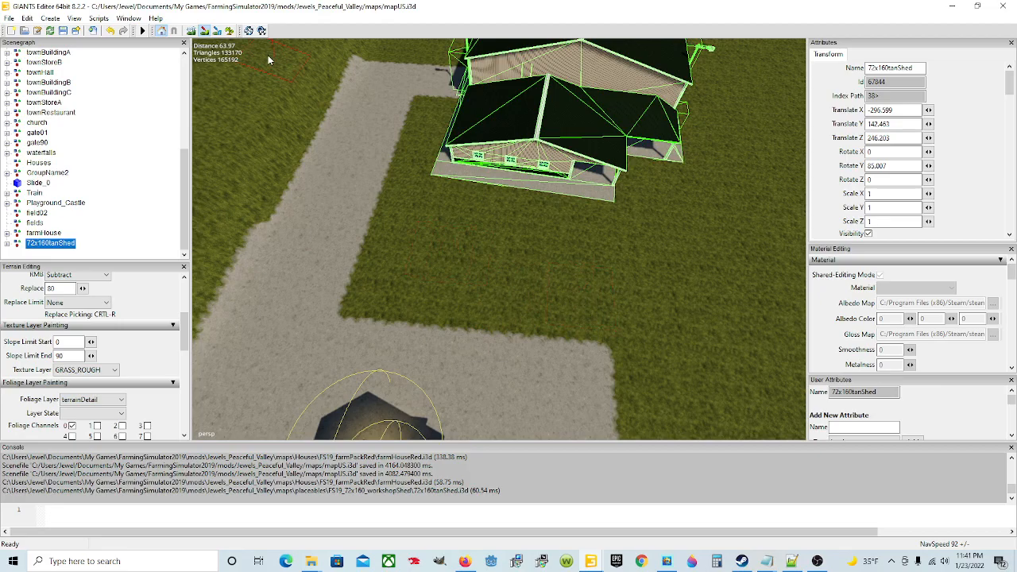
# Step: Paint rough grass over the extra concrete block in front of the farmhouse, keeping the narrow strip off the pad's front corner
pyautogui.click(203, 31)
pyautogui.moveTo(651, 220)
pyautogui.keyDown('alt'); pyautogui.mouseDown()
pyautogui.moveTo(518, 238)
pyautogui.moveTo(453, 232)
pyautogui.mouseUp(); pyautogui.keyUp('alt')
pyautogui.scroll(-3, 454, 232)
pyautogui.keyDown('alt'); pyautogui.moveTo(525, 263); pyautogui.dragTo(509, 275); pyautogui.keyUp('alt')
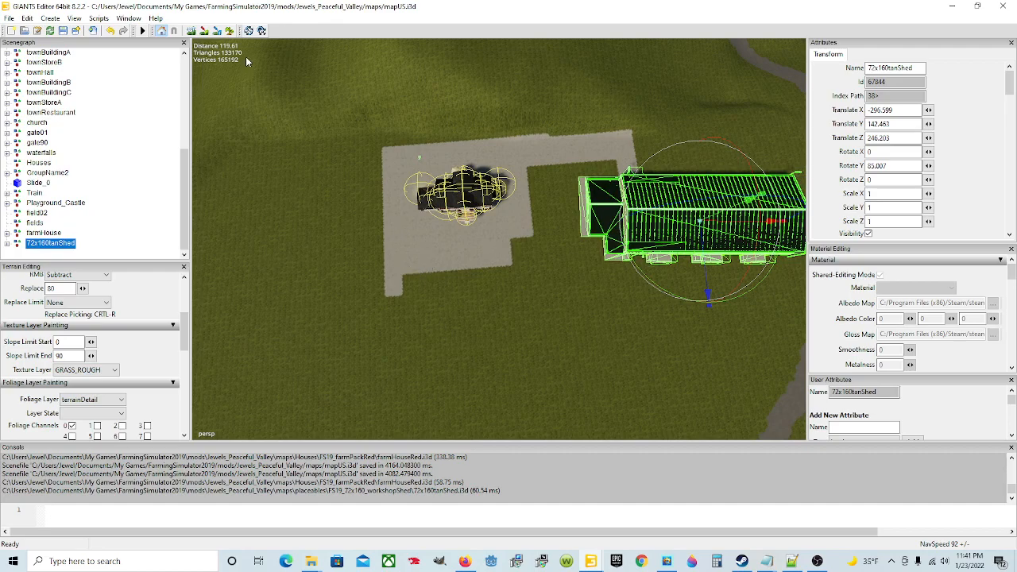
pyautogui.click(205, 31)
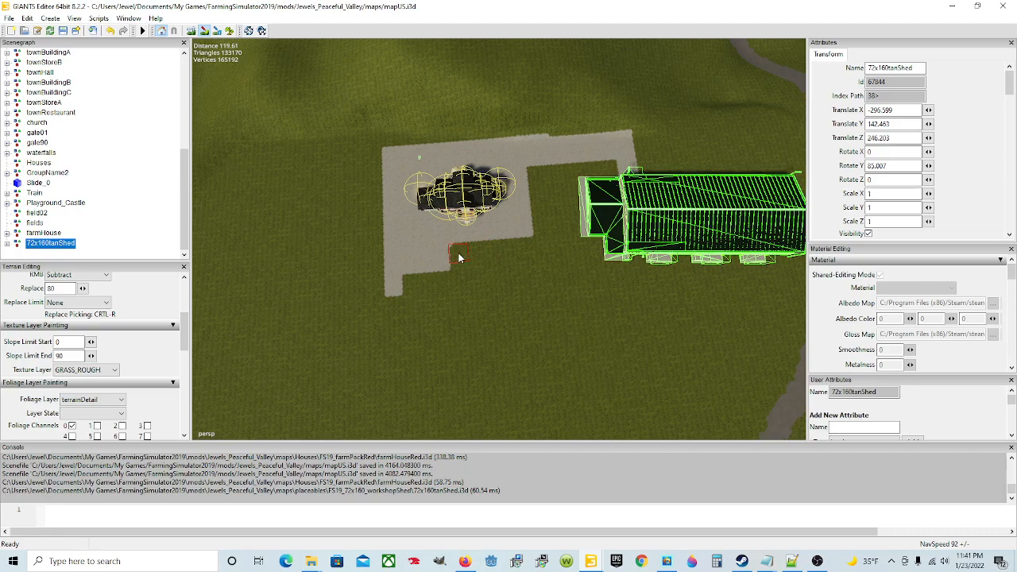
pyautogui.moveTo(446, 253)
pyautogui.mouseDown()
pyautogui.moveTo(424, 255)
pyautogui.moveTo(416, 268)
pyautogui.mouseUp()
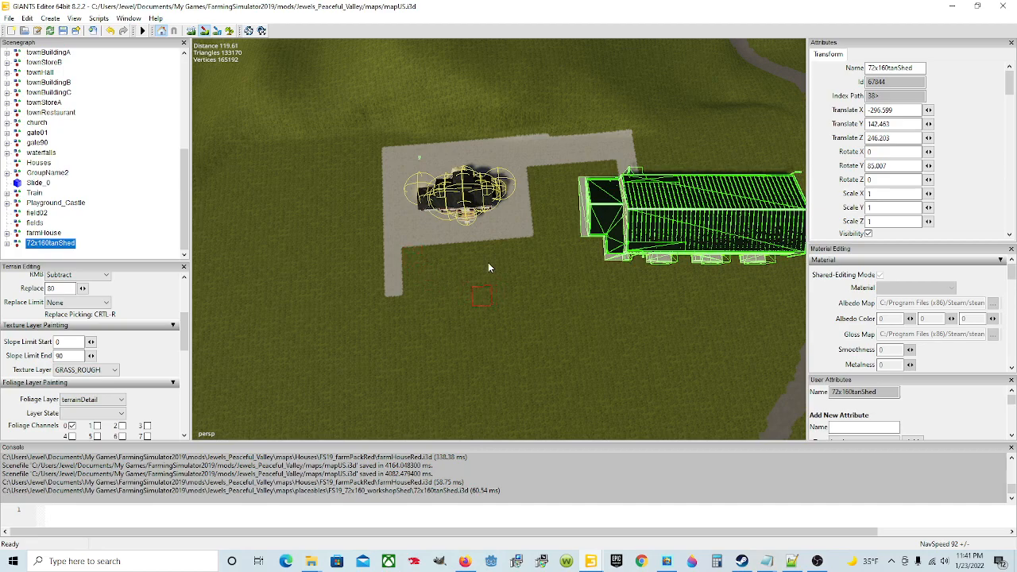
pyautogui.click(206, 32)
# Step: Examine the concrete pad's outer edges from the shed path around to the corner behind the garage
pyautogui.keyDown('alt'); pyautogui.moveTo(468, 316); pyautogui.dragTo(490, 269); pyautogui.keyUp('alt')
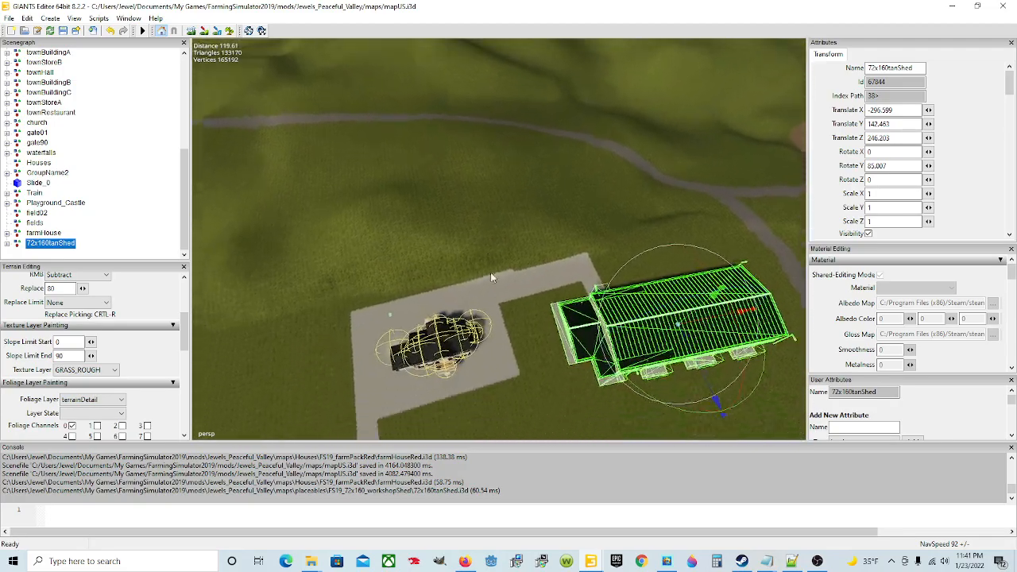
pyautogui.scroll(5, 492, 270)
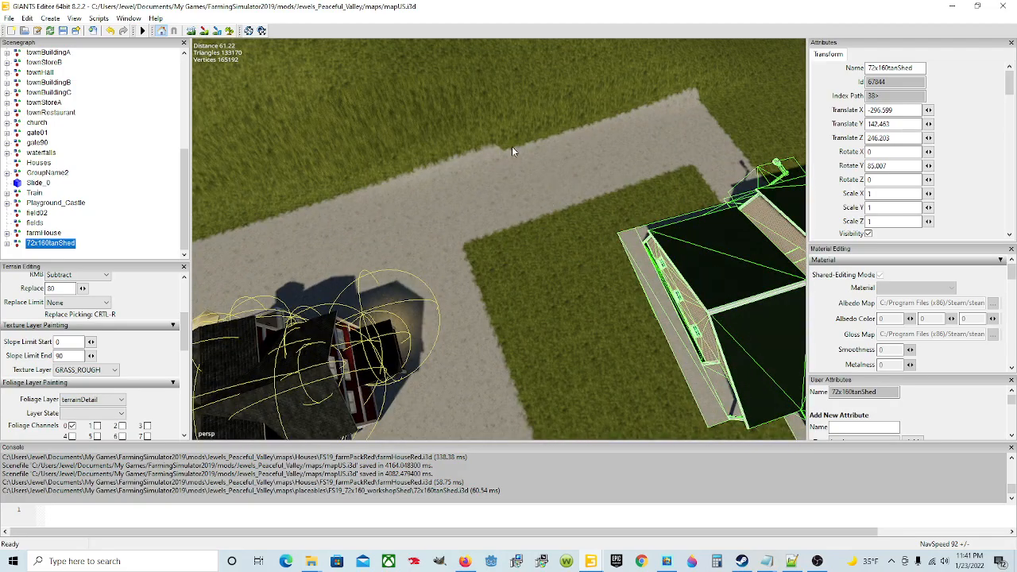
pyautogui.keyDown('alt'); pyautogui.moveTo(344, 168); pyautogui.dragTo(627, 197); pyautogui.keyUp('alt')
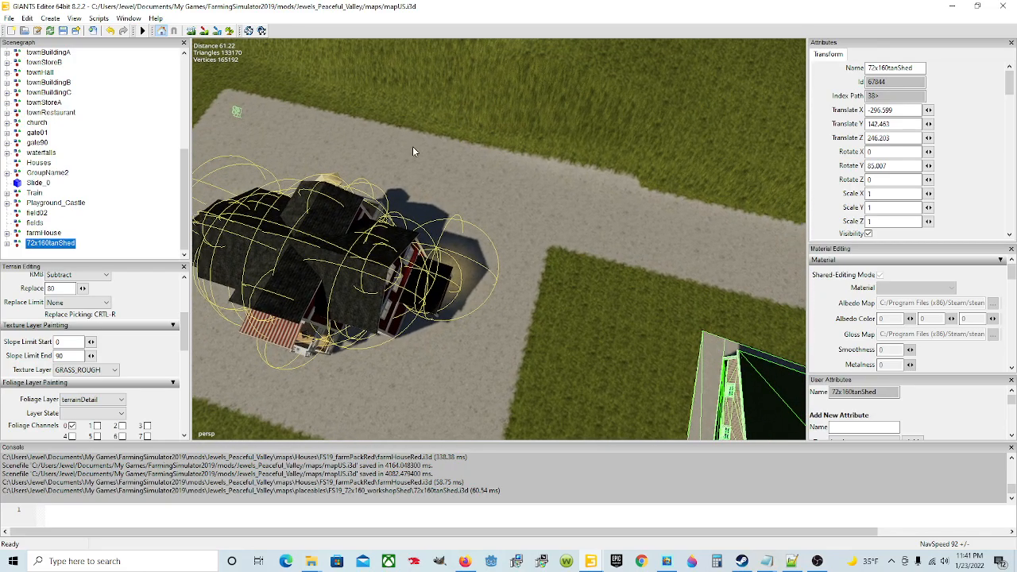
pyautogui.keyDown('alt'); pyautogui.moveTo(313, 158); pyautogui.dragTo(371, 155); pyautogui.keyUp('alt')
pyautogui.scroll(5, 458, 176)
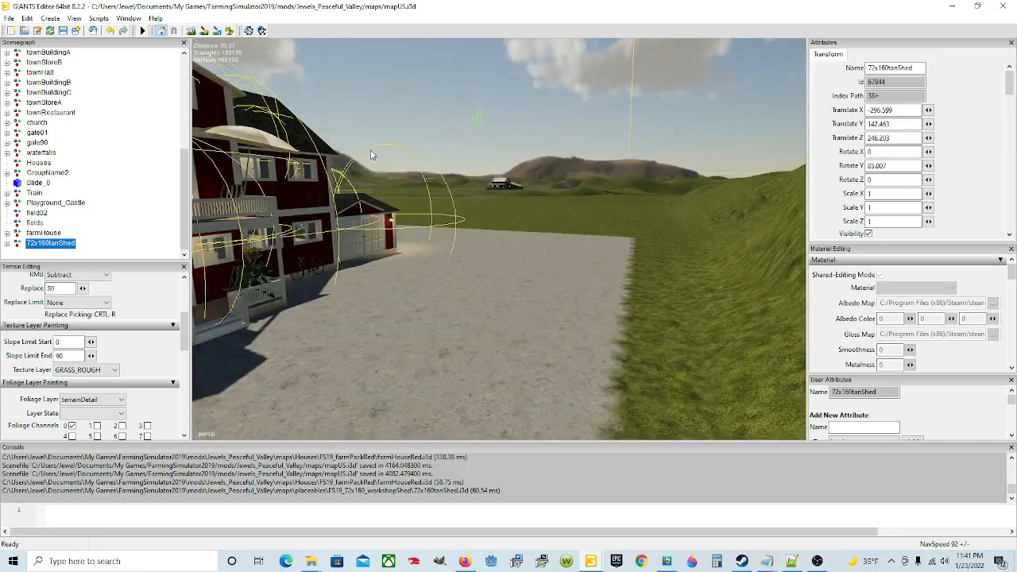
pyautogui.keyDown('alt'); pyautogui.moveTo(469, 283); pyautogui.dragTo(392, 312); pyautogui.keyUp('alt')
pyautogui.keyDown('alt'); pyautogui.moveTo(504, 324); pyautogui.dragTo(407, 307); pyautogui.keyUp('alt')
pyautogui.scroll(3, 546, 278)
pyautogui.keyDown('alt'); pyautogui.moveTo(545, 309); pyautogui.dragTo(528, 340); pyautogui.keyUp('alt')
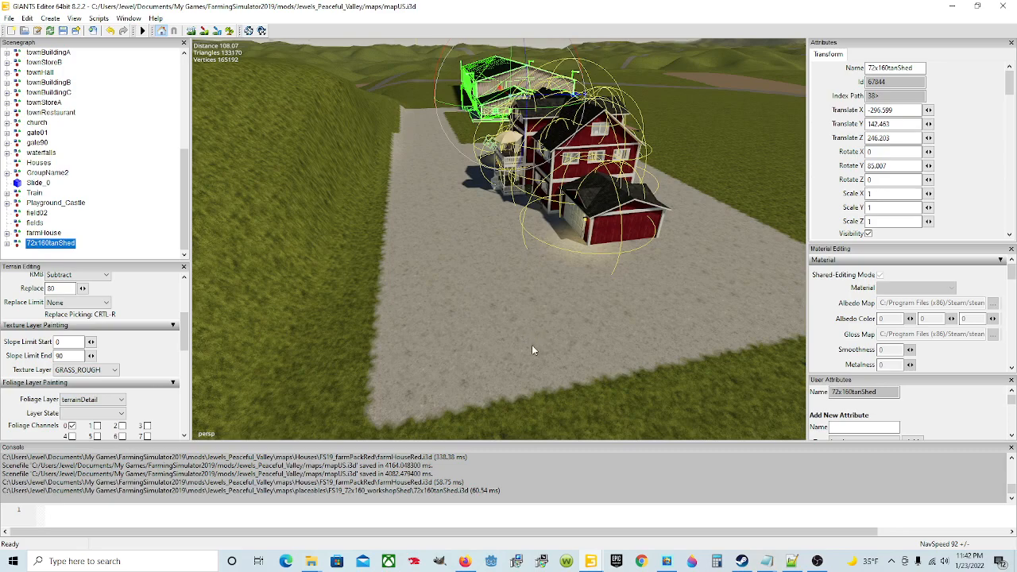
pyautogui.moveTo(502, 350)
pyautogui.keyDown('alt'); pyautogui.mouseDown()
pyautogui.moveTo(510, 356)
pyautogui.moveTo(489, 348)
pyautogui.mouseUp(); pyautogui.keyUp('alt')
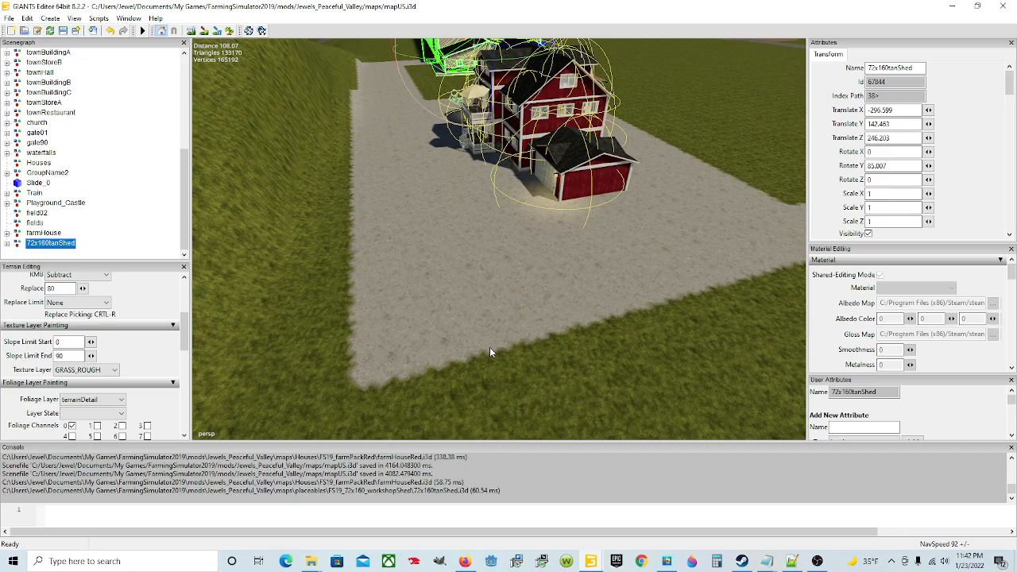
# Step: Set the brush type to Round and round off the pad's corner behind the garage with rough grass
pyautogui.scroll(3, 136, 299)
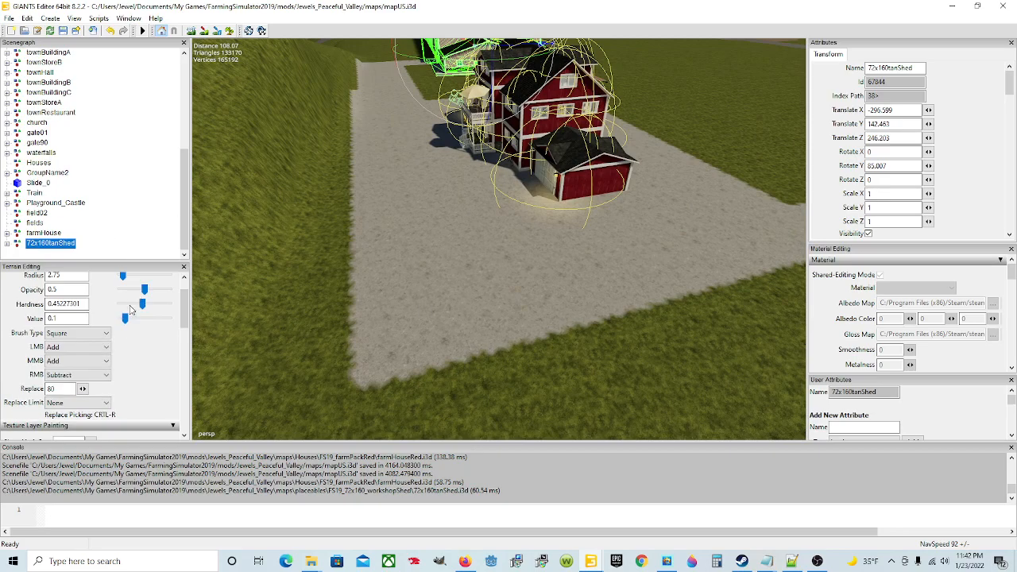
pyautogui.click(110, 333)
pyautogui.click(88, 347)
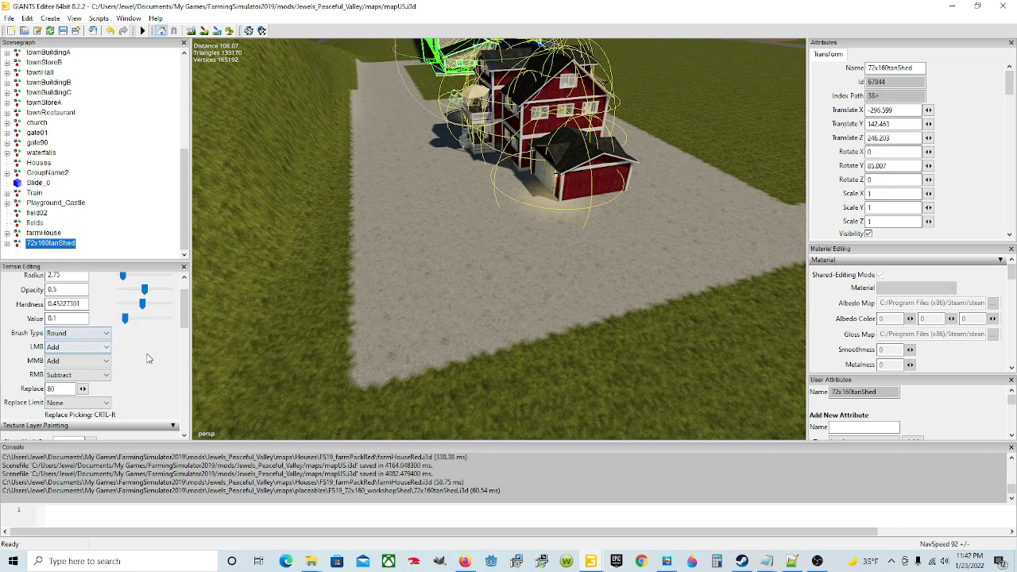
pyautogui.scroll(-3, 147, 357)
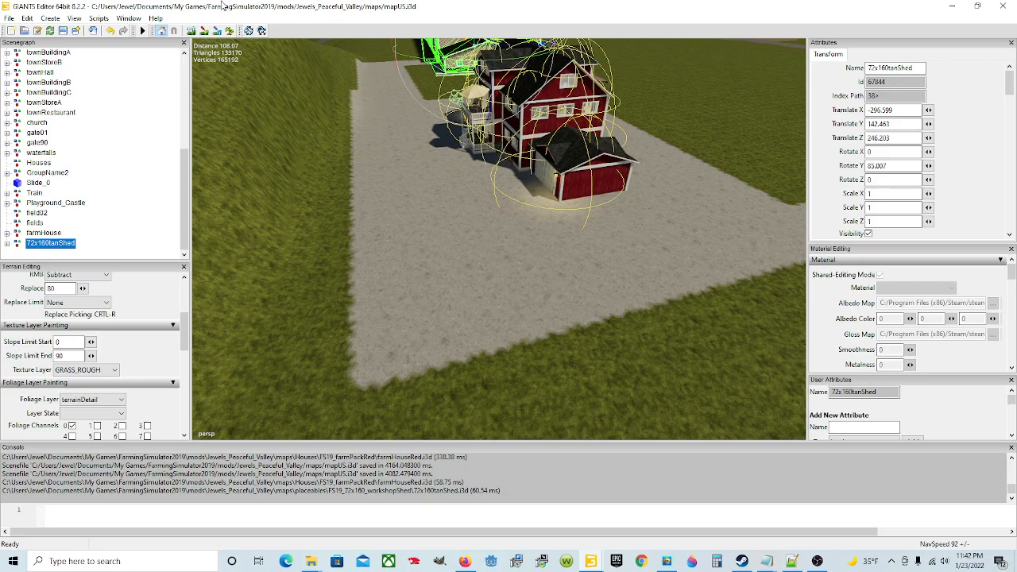
pyautogui.moveTo(283, 304)
pyautogui.mouseDown()
pyautogui.moveTo(337, 344)
pyautogui.moveTo(492, 358)
pyautogui.moveTo(666, 340)
pyautogui.mouseUp()
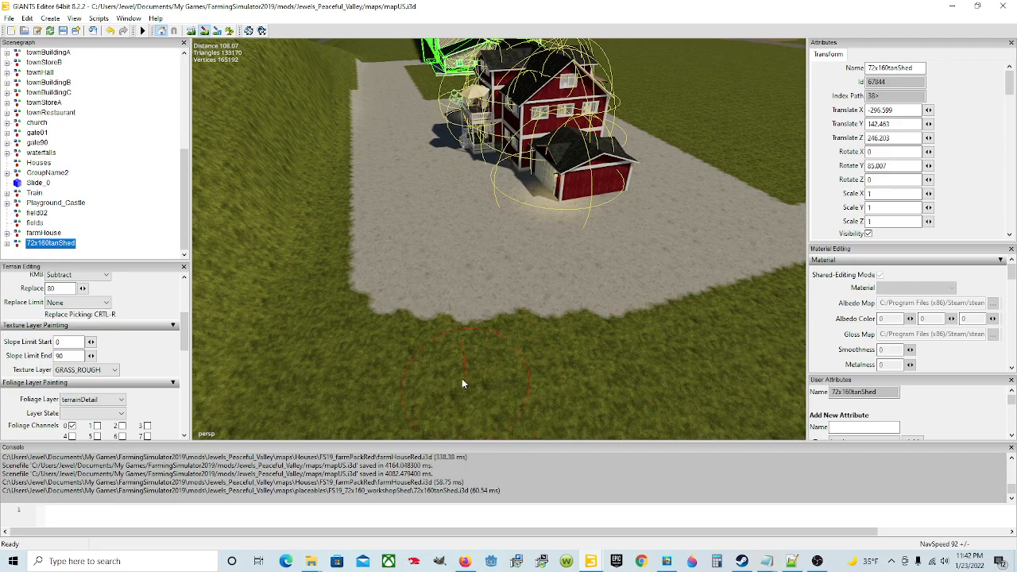
pyautogui.moveTo(401, 358)
pyautogui.mouseDown()
pyautogui.moveTo(316, 260)
pyautogui.moveTo(301, 215)
pyautogui.mouseUp()
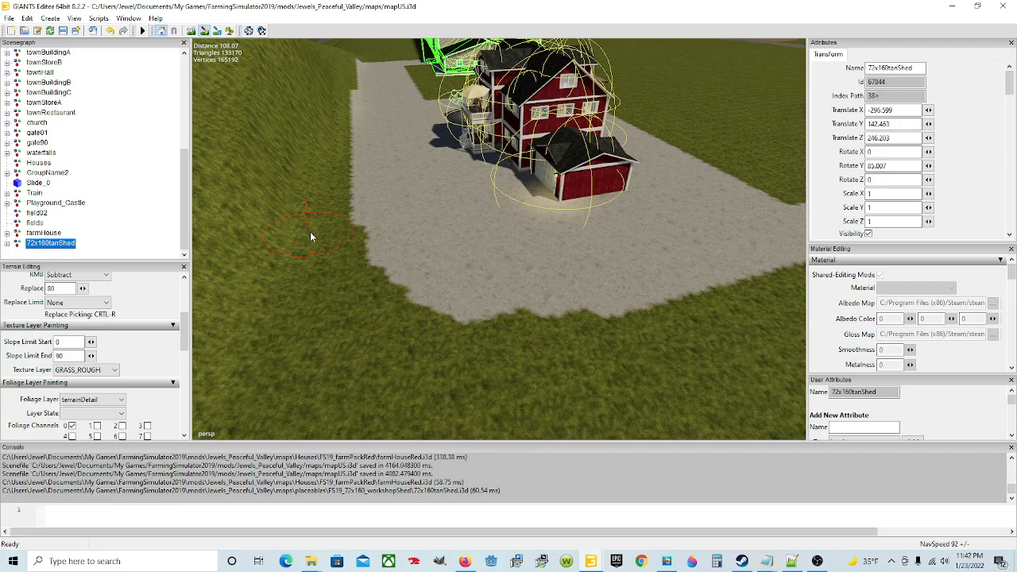
pyautogui.moveTo(505, 368); pyautogui.dragTo(387, 350)
pyautogui.click(206, 33)
# Step: Examine the farmhouse yard, its driveway strip and how the shed lines up with the pad and the nearby road
pyautogui.moveTo(230, 84)
pyautogui.keyDown('alt'); pyautogui.mouseDown()
pyautogui.moveTo(466, 256)
pyautogui.moveTo(462, 238)
pyautogui.moveTo(277, 363)
pyautogui.moveTo(609, 332)
pyautogui.moveTo(535, 320)
pyautogui.mouseUp(); pyautogui.keyUp('alt')
pyautogui.scroll(-3, 526, 343)
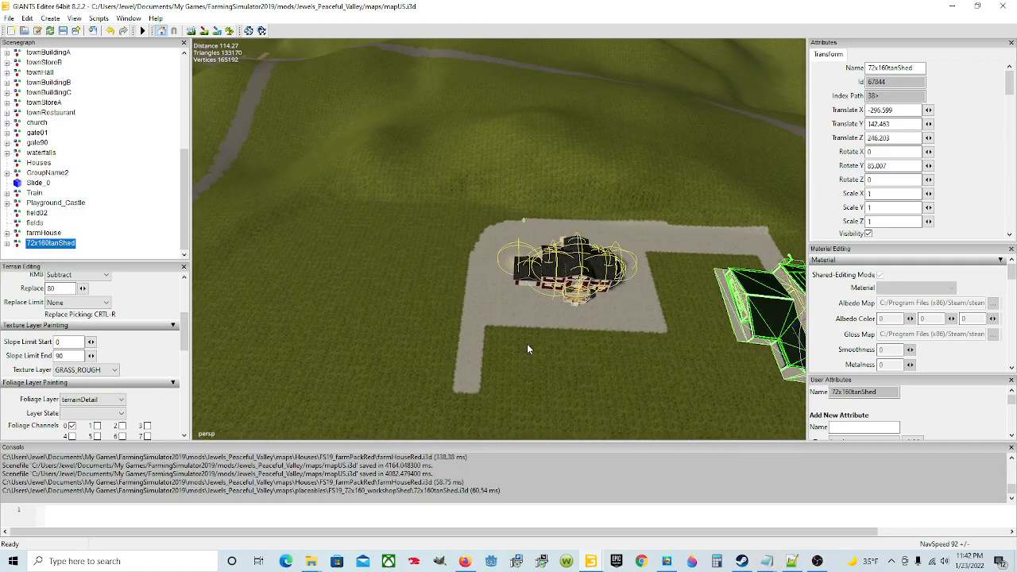
pyautogui.keyDown('alt'); pyautogui.moveTo(624, 361); pyautogui.dragTo(466, 391); pyautogui.keyUp('alt')
pyautogui.scroll(6, 559, 363)
pyautogui.keyDown('alt'); pyautogui.moveTo(634, 280); pyautogui.dragTo(480, 323); pyautogui.keyUp('alt')
pyautogui.keyDown('alt'); pyautogui.moveTo(598, 257); pyautogui.dragTo(453, 275); pyautogui.keyUp('alt')
pyautogui.keyDown('alt'); pyautogui.moveTo(465, 316); pyautogui.dragTo(403, 316); pyautogui.keyUp('alt')
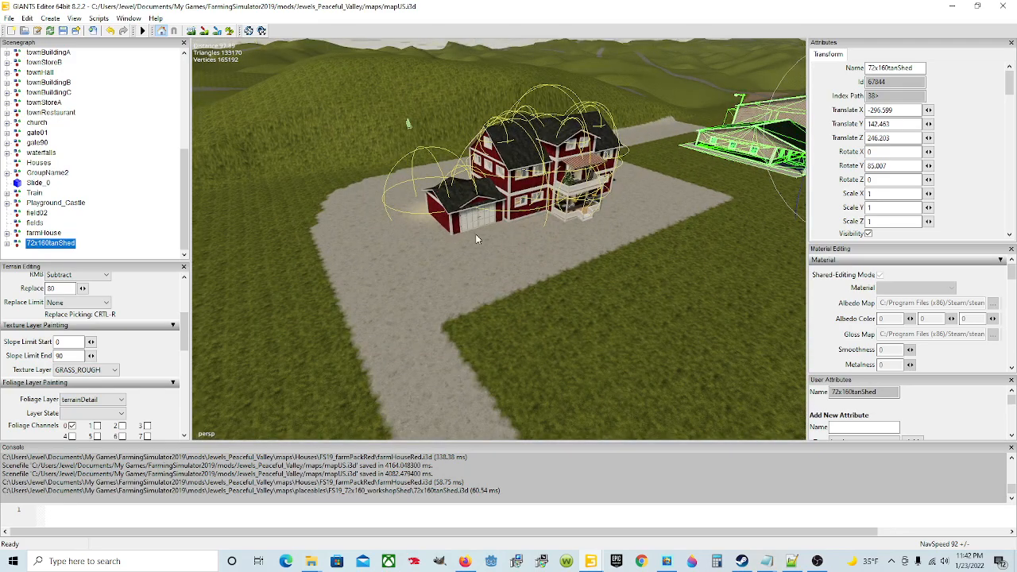
pyautogui.keyDown('alt'); pyautogui.moveTo(500, 305); pyautogui.dragTo(443, 307); pyautogui.keyUp('alt')
pyautogui.keyDown('alt'); pyautogui.moveTo(579, 384); pyautogui.dragTo(600, 343); pyautogui.keyUp('alt')
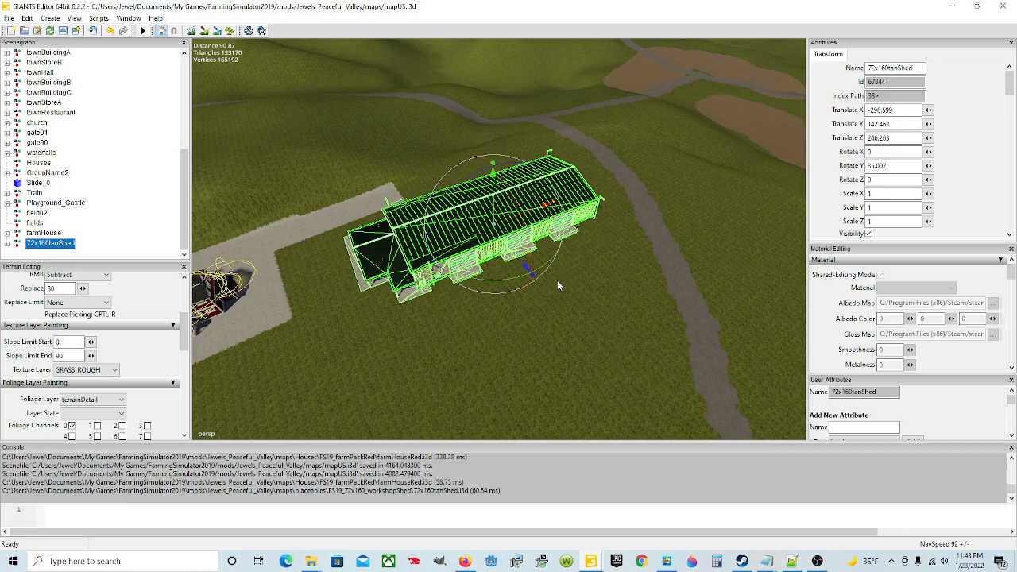
pyautogui.keyDown('alt'); pyautogui.moveTo(613, 306); pyautogui.dragTo(509, 339); pyautogui.keyUp('alt')
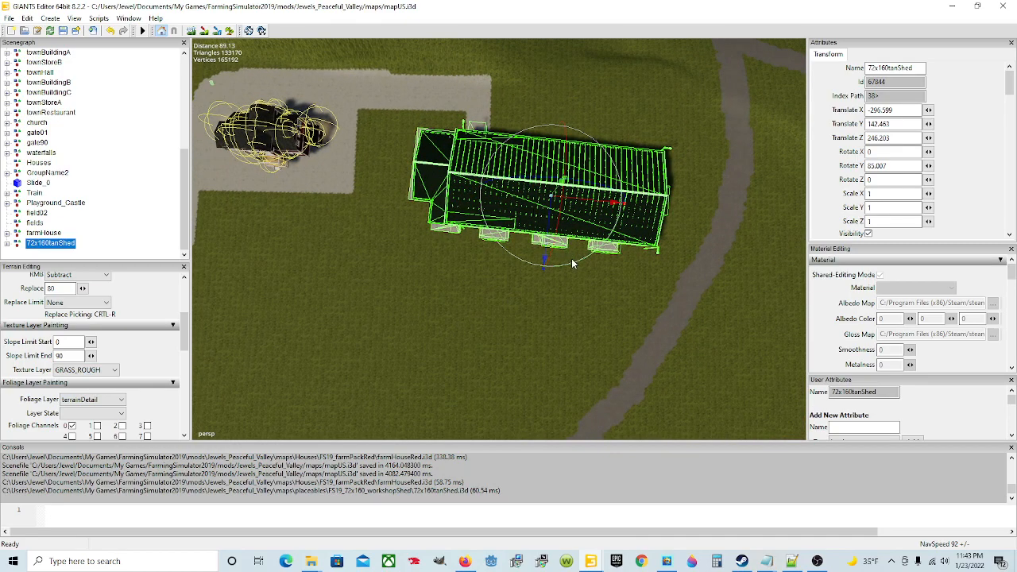
pyautogui.keyDown('alt'); pyautogui.moveTo(595, 308); pyautogui.dragTo(602, 253); pyautogui.keyUp('alt')
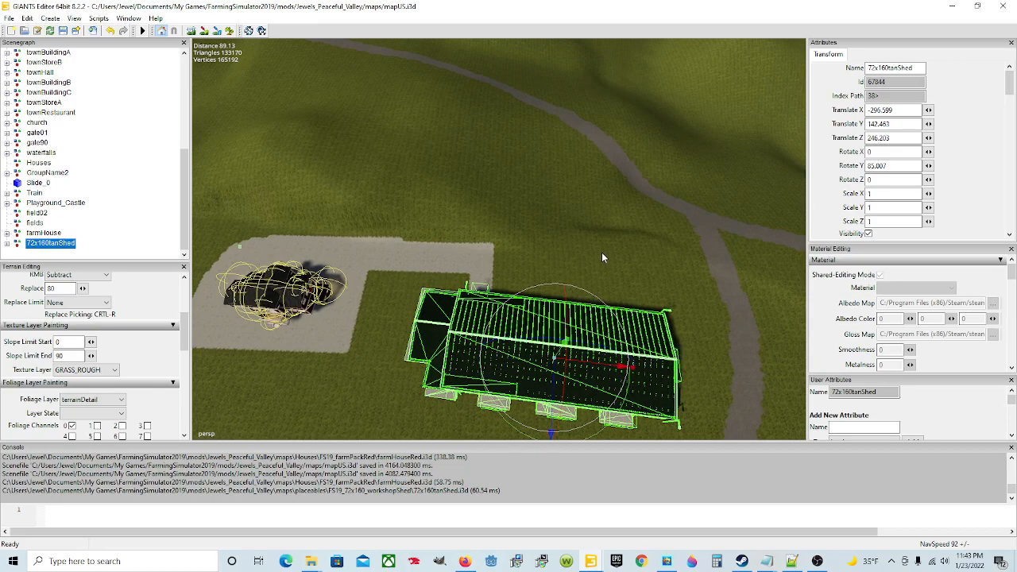
# Step: Rotate the shed to X 180, Y 89.724, Z 180 and move it to X -301.062, Z 246.225 beside the path
pyautogui.scroll(-2, 602, 253)
pyautogui.moveTo(586, 398); pyautogui.dragTo(593, 397)
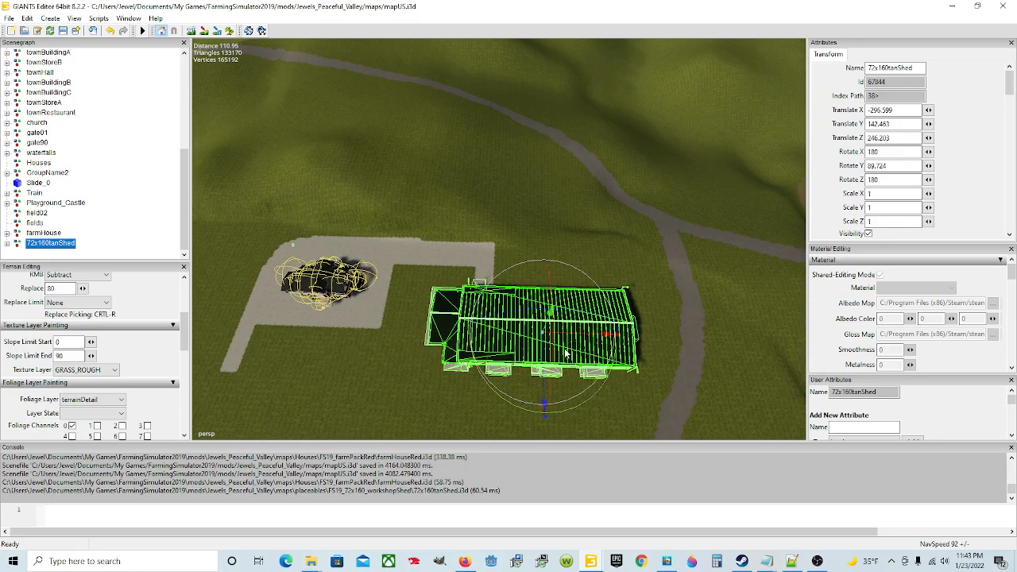
pyautogui.moveTo(543, 371); pyautogui.dragTo(542, 354)
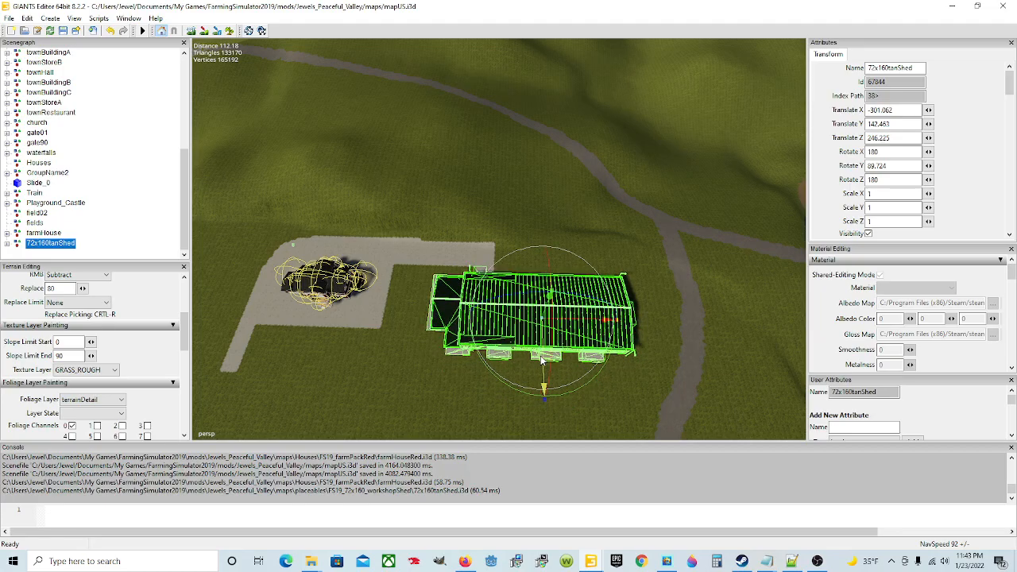
pyautogui.keyDown('alt'); pyautogui.moveTo(560, 410); pyautogui.dragTo(554, 385); pyautogui.keyUp('alt')
pyautogui.scroll(7, 550, 377)
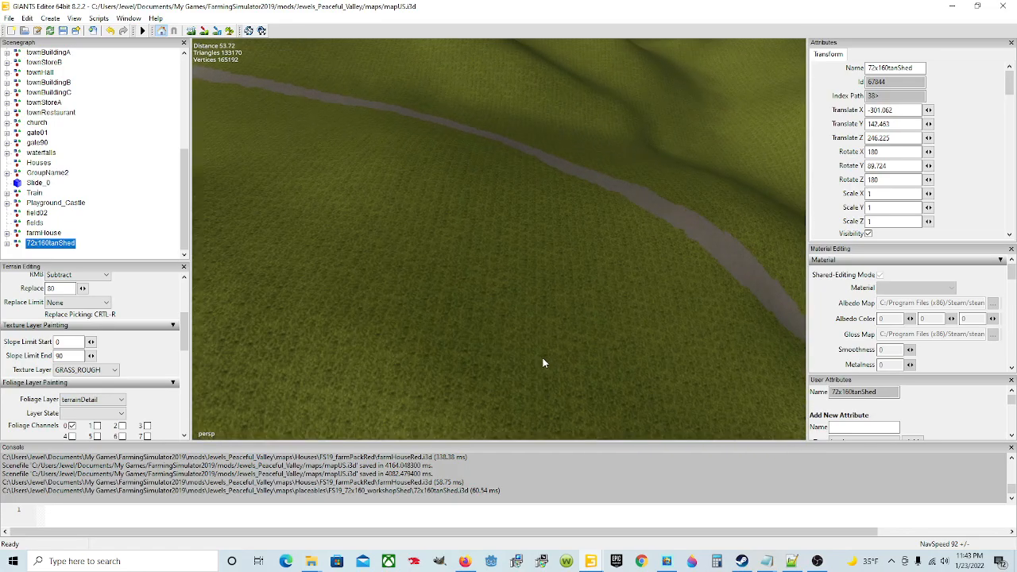
# Step: Nudge the shed toward the farmhouse's concrete path, placing it at X -301.067, Z 245.155
pyautogui.keyDown('alt'); pyautogui.moveTo(542, 360); pyautogui.dragTo(550, 312, button='middle'); pyautogui.keyUp('alt')
pyautogui.keyDown('alt'); pyautogui.moveTo(550, 312); pyautogui.dragTo(347, 376); pyautogui.keyUp('alt')
pyautogui.keyDown('alt'); pyautogui.moveTo(513, 345); pyautogui.dragTo(511, 378); pyautogui.keyUp('alt')
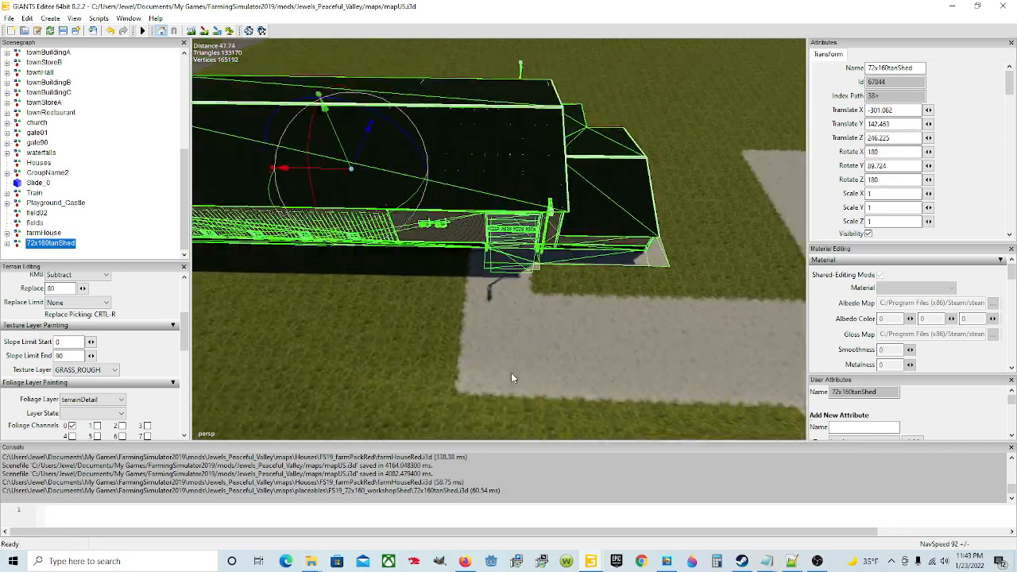
pyautogui.moveTo(344, 168); pyautogui.dragTo(317, 176)
pyautogui.keyDown('alt'); pyautogui.moveTo(535, 340); pyautogui.dragTo(459, 338); pyautogui.keyUp('alt')
pyautogui.scroll(-3, 436, 330)
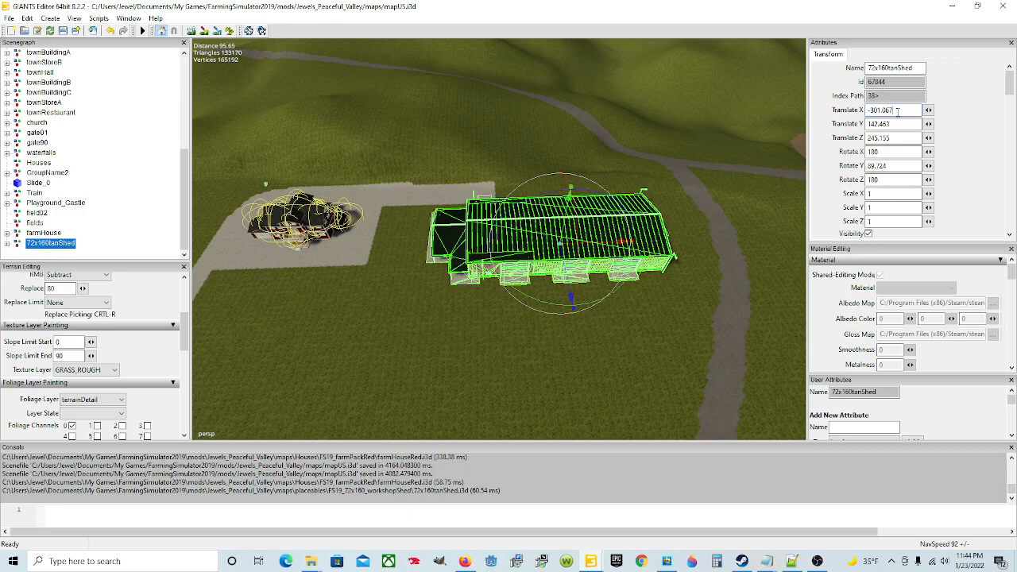
# Step: Set texture painting to a square brush with the CONCRETE texture layer
pyautogui.click(205, 32)
pyautogui.click(114, 370)
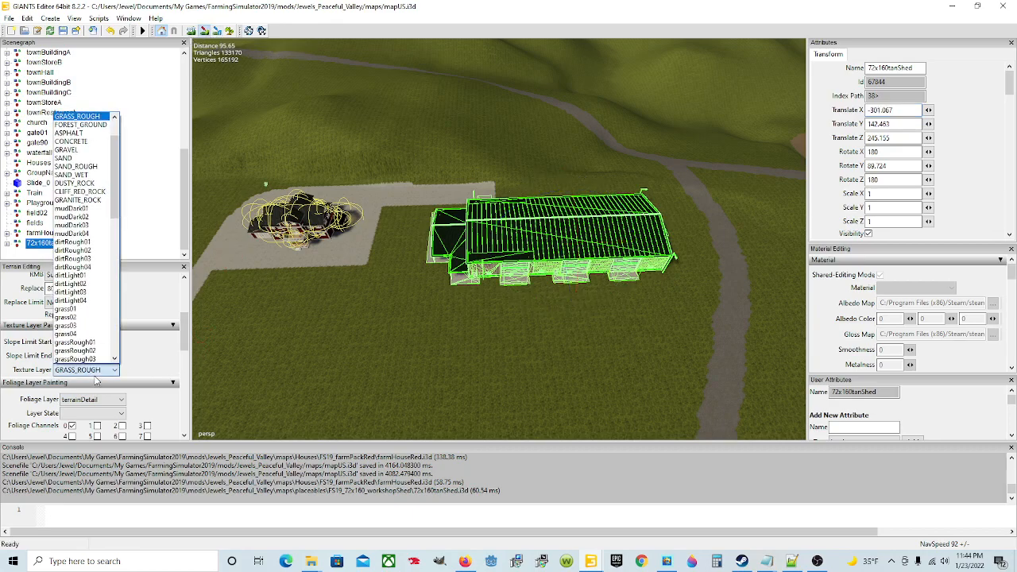
pyautogui.click(66, 150)
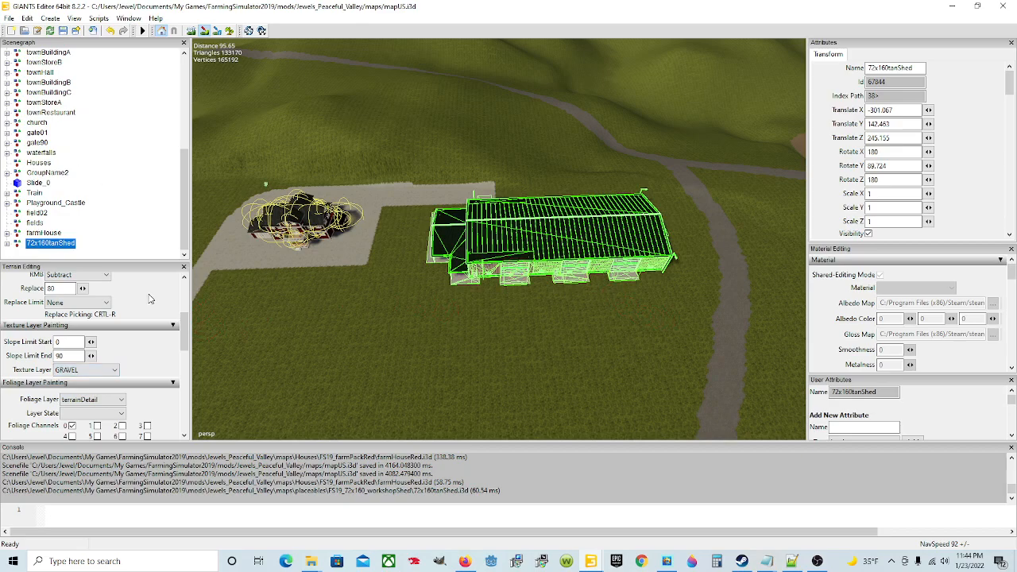
pyautogui.scroll(2, 111, 318)
pyautogui.click(89, 337)
pyautogui.click(87, 356)
pyautogui.scroll(-3, 99, 334)
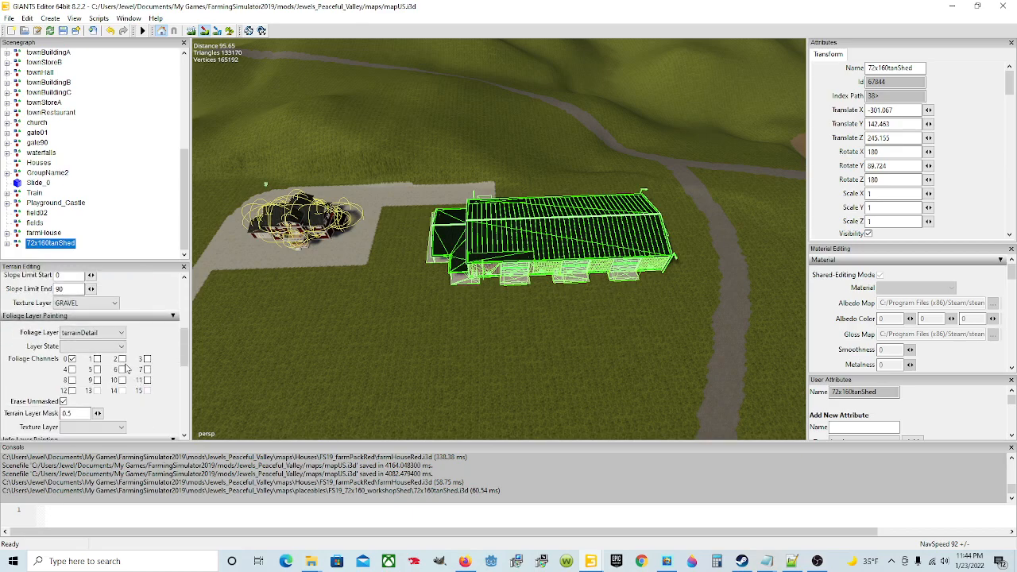
pyautogui.click(104, 304)
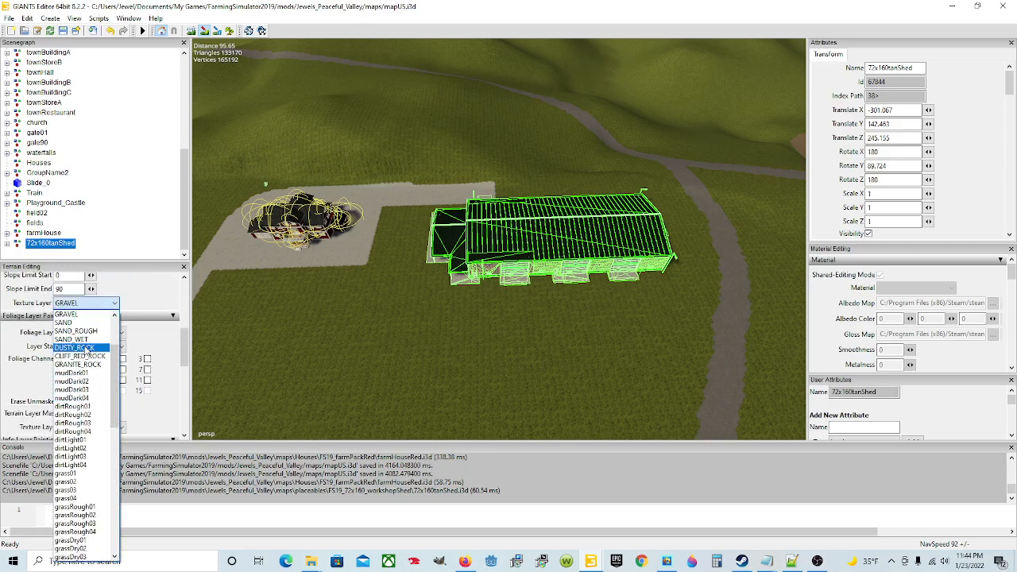
pyautogui.scroll(3, 86, 350)
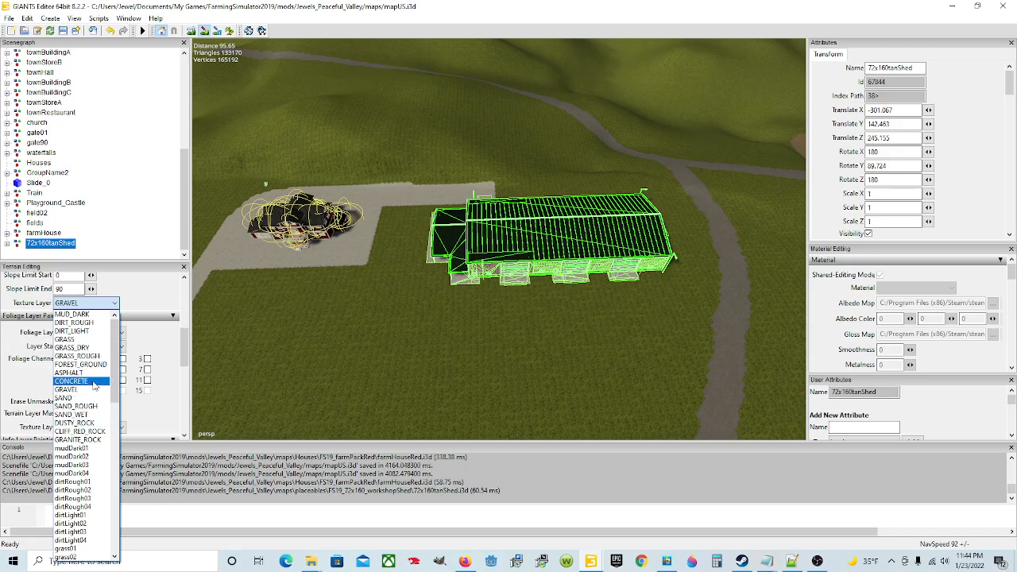
pyautogui.click(94, 381)
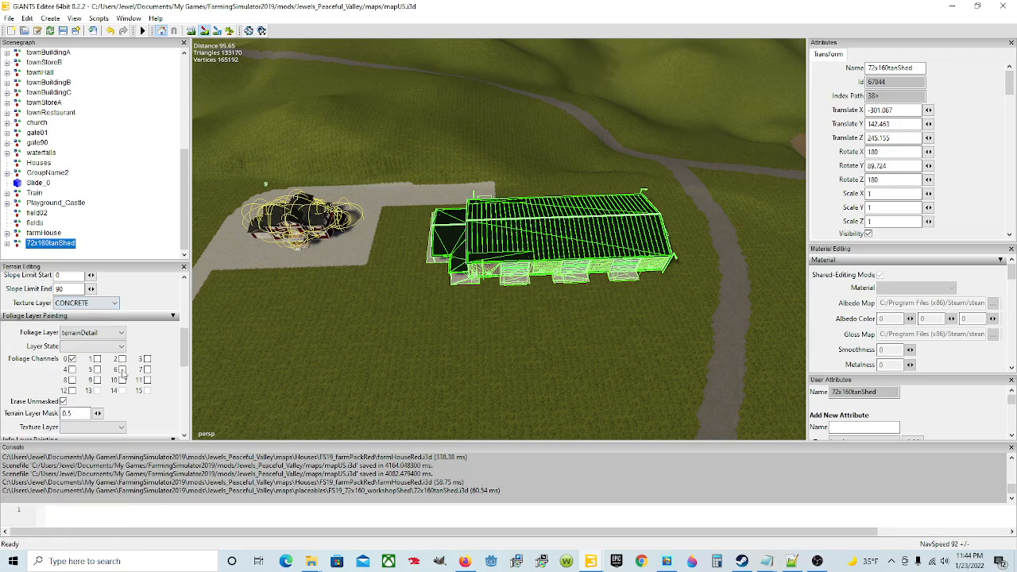
# Step: Paint concrete patches in front of the shed's garage doors and at its front corners
pyautogui.click(515, 290)
pyautogui.click(575, 285)
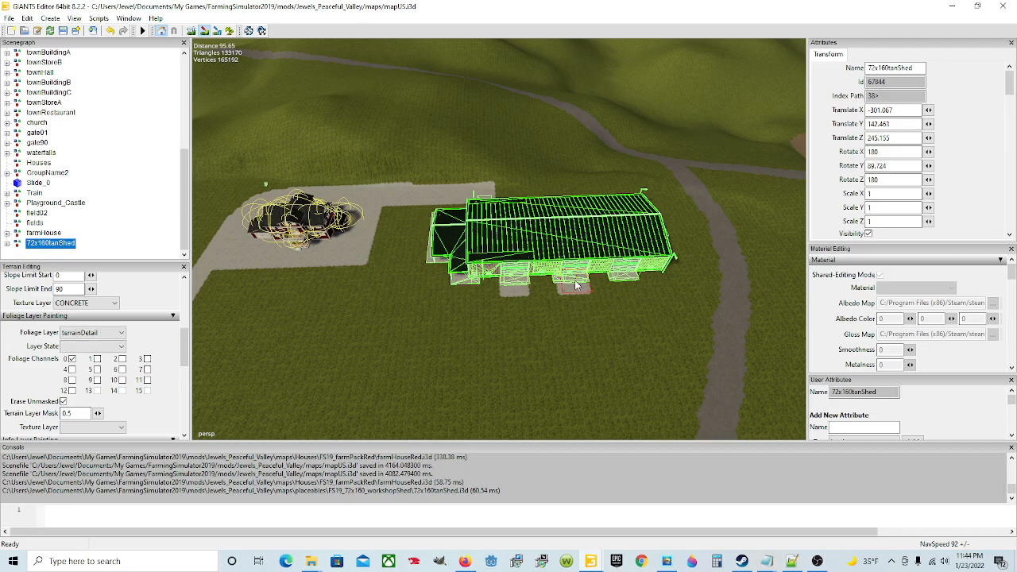
pyautogui.click(633, 280)
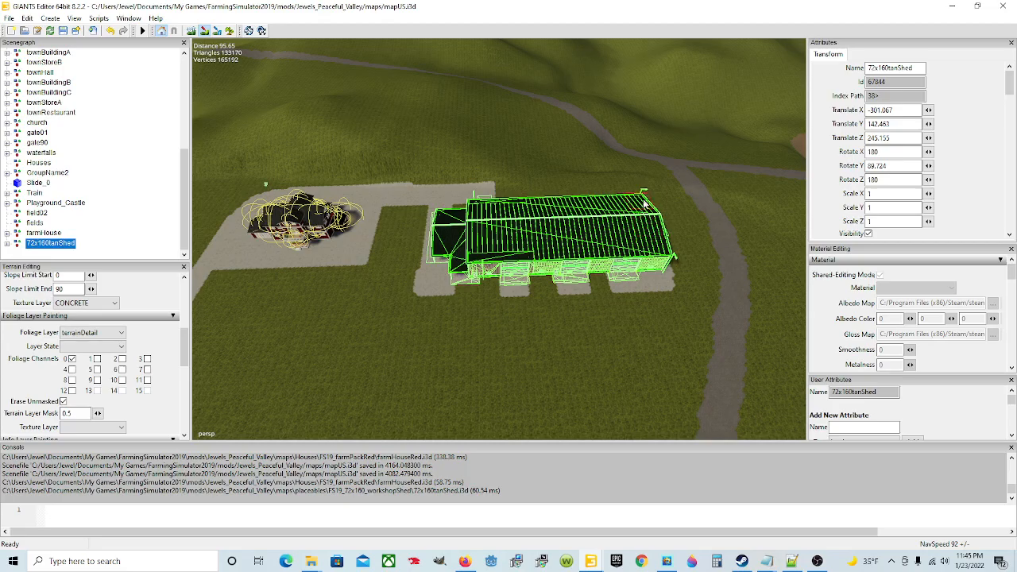
# Step: Paint a concrete apron around the shed's road-facing end and along its back wall to the existing path
pyautogui.click(203, 30)
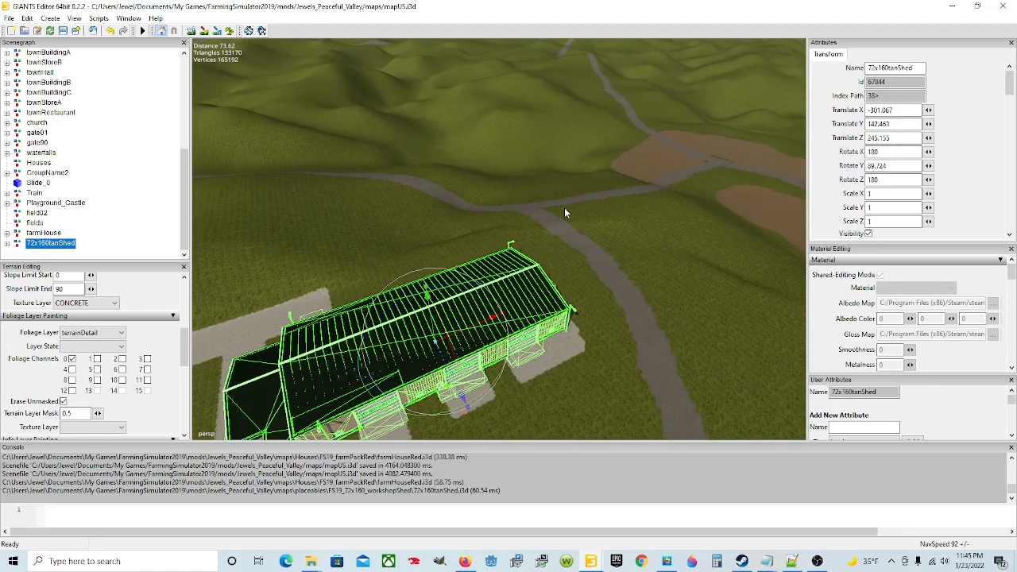
pyautogui.scroll(5, 513, 197)
pyautogui.keyDown('alt'); pyautogui.moveTo(501, 192); pyautogui.dragTo(455, 257); pyautogui.keyUp('alt')
pyautogui.scroll(-5, 261, 205)
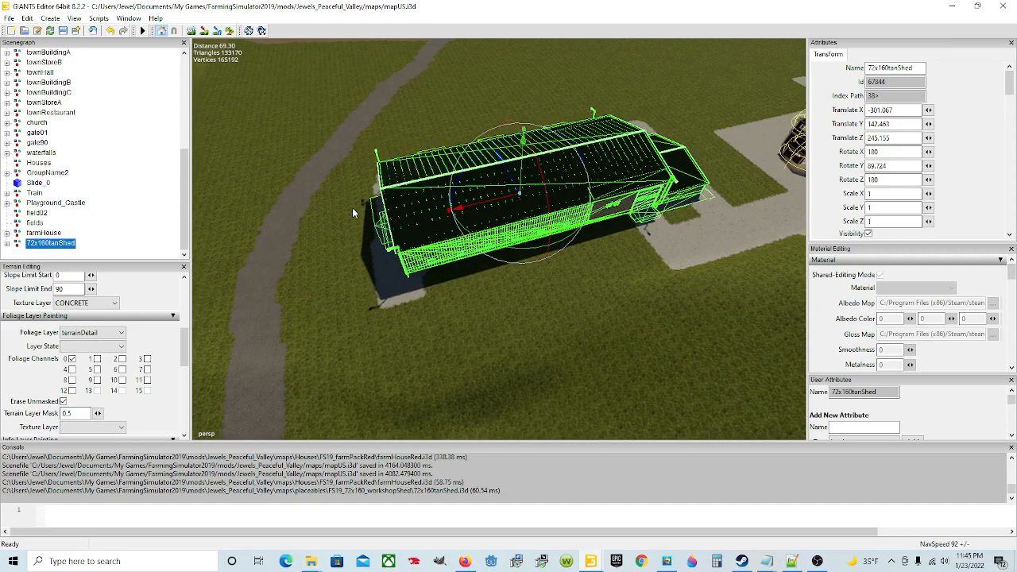
pyautogui.click(204, 32)
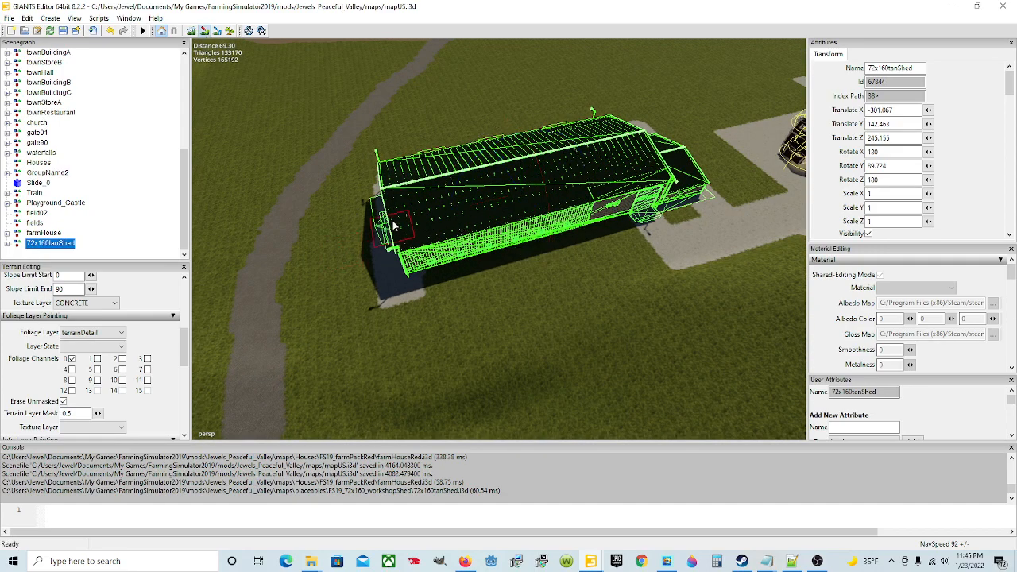
pyautogui.moveTo(378, 194)
pyautogui.mouseDown()
pyautogui.moveTo(363, 194)
pyautogui.moveTo(374, 244)
pyautogui.mouseUp()
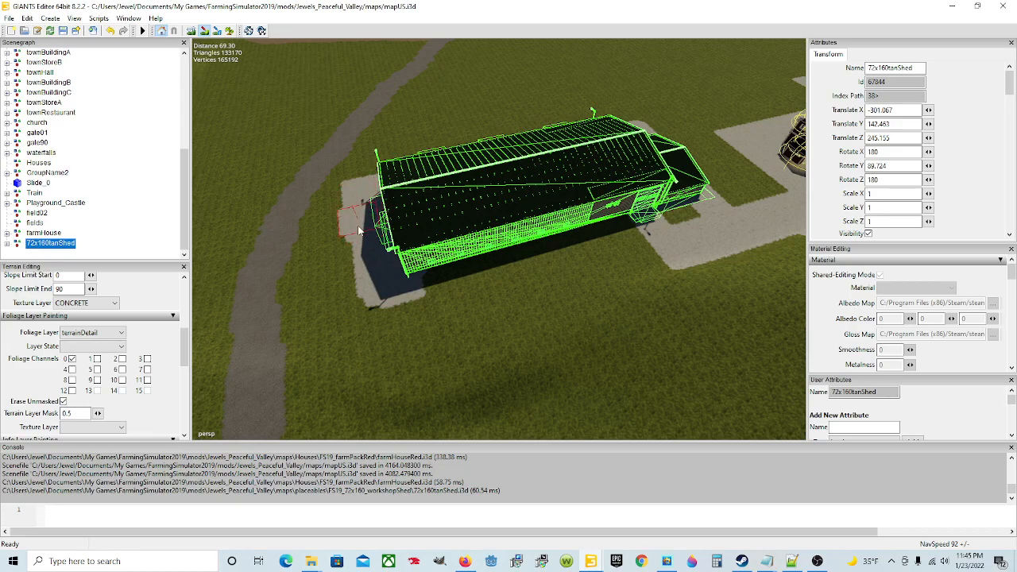
pyautogui.moveTo(359, 203)
pyautogui.mouseDown()
pyautogui.moveTo(355, 193)
pyautogui.moveTo(365, 286)
pyautogui.moveTo(404, 303)
pyautogui.moveTo(552, 265)
pyautogui.mouseUp()
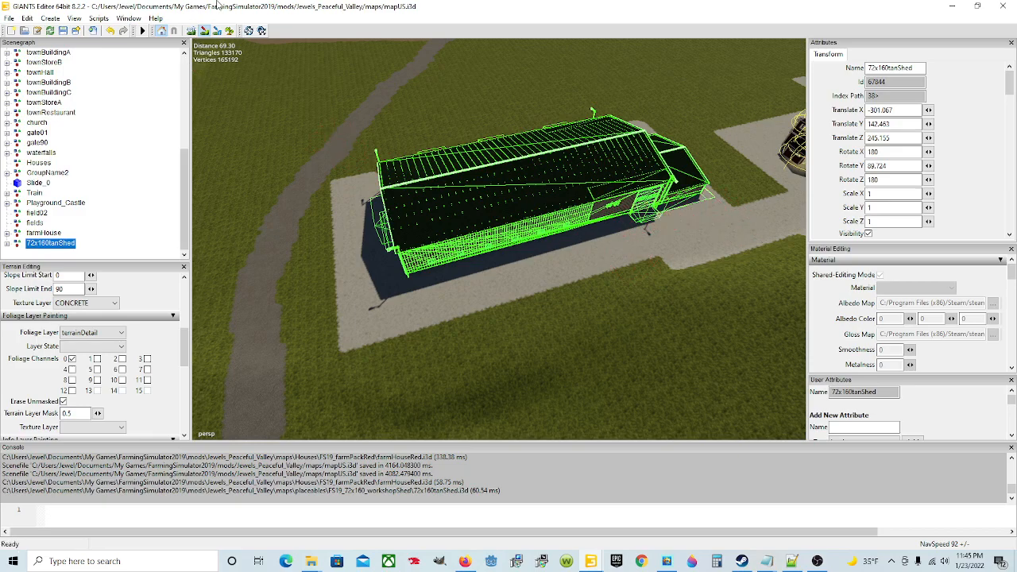
# Step: Fill the grass gaps between the door patches with concrete and square off the front corner nearest the road
pyautogui.click(204, 31)
pyautogui.keyDown('alt'); pyautogui.moveTo(344, 244); pyautogui.dragTo(387, 242); pyautogui.keyUp('alt')
pyautogui.scroll(3, 388, 242)
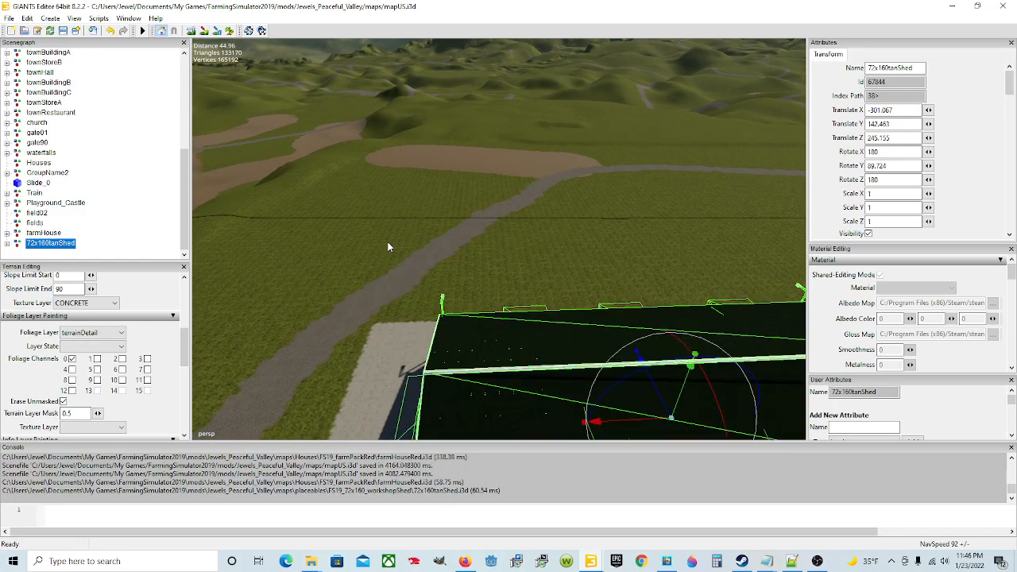
pyautogui.scroll(3, 388, 240)
pyautogui.keyDown('alt'); pyautogui.moveTo(550, 216); pyautogui.dragTo(242, 272); pyautogui.keyUp('alt')
pyautogui.scroll(-5, 434, 261)
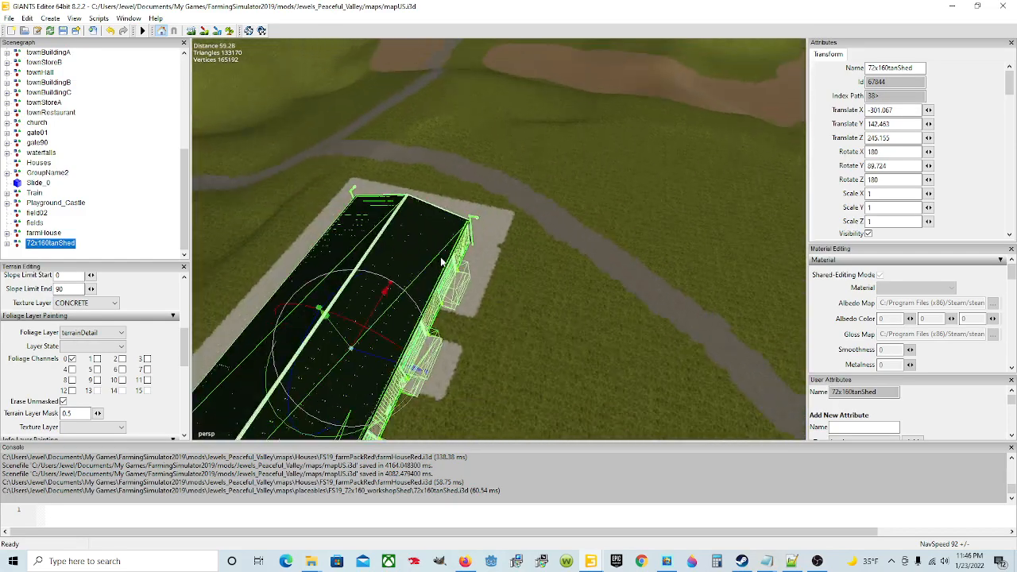
pyautogui.click(204, 30)
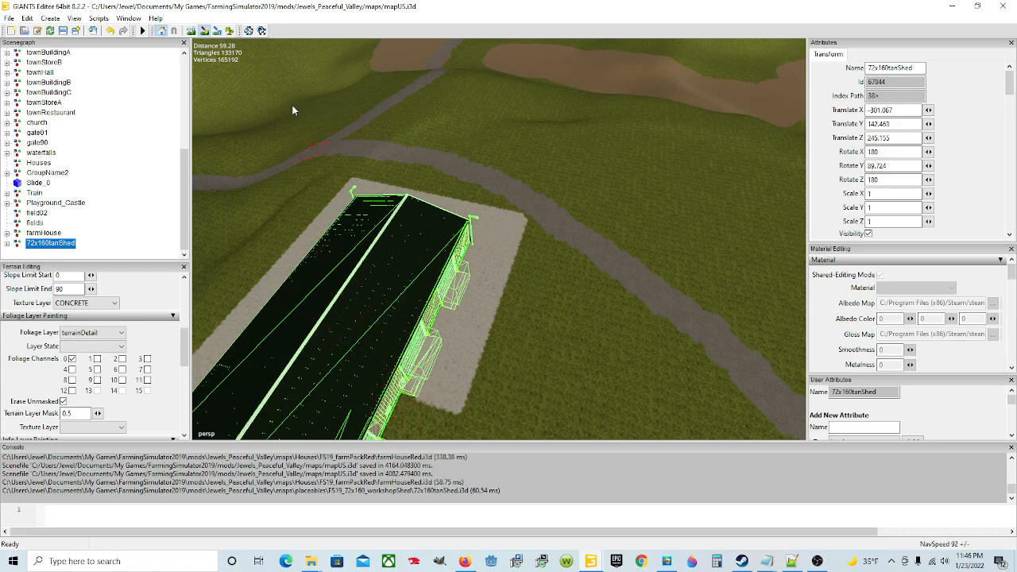
# Step: Paint concrete around the shed's lean-to end and widen the front apron, joining them to the farmhouse path
pyautogui.click(204, 31)
pyautogui.moveTo(562, 112)
pyautogui.keyDown('alt'); pyautogui.mouseDown()
pyautogui.moveTo(515, 171)
pyautogui.moveTo(400, 179)
pyautogui.moveTo(396, 159)
pyautogui.mouseUp(); pyautogui.keyUp('alt')
pyautogui.click(205, 32)
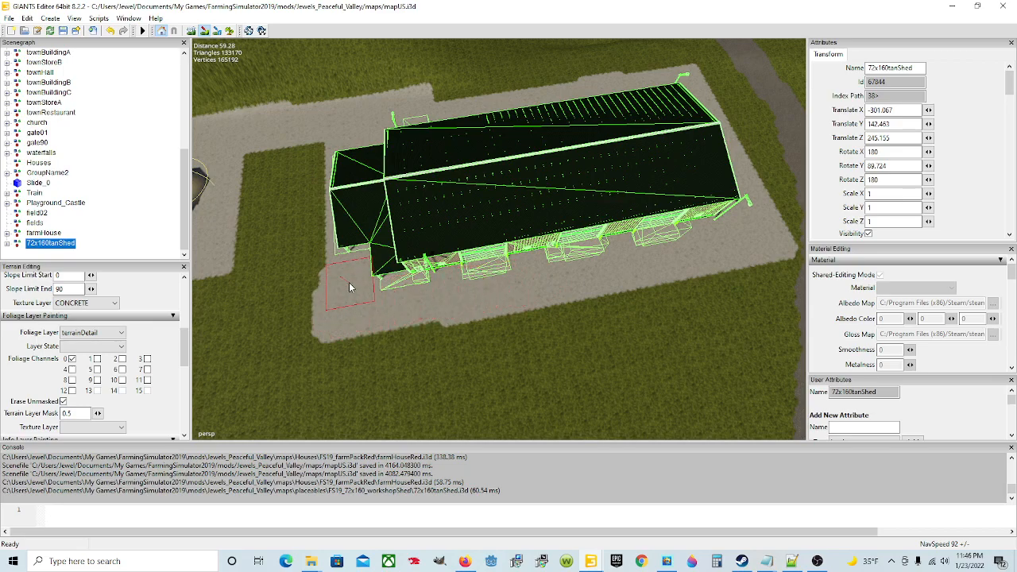
pyautogui.moveTo(340, 256)
pyautogui.mouseDown()
pyautogui.moveTo(321, 191)
pyautogui.moveTo(324, 149)
pyautogui.moveTo(335, 200)
pyautogui.moveTo(324, 210)
pyautogui.moveTo(326, 306)
pyautogui.moveTo(330, 299)
pyautogui.moveTo(329, 308)
pyautogui.moveTo(371, 320)
pyautogui.moveTo(418, 305)
pyautogui.moveTo(341, 320)
pyautogui.moveTo(428, 326)
pyautogui.mouseUp()
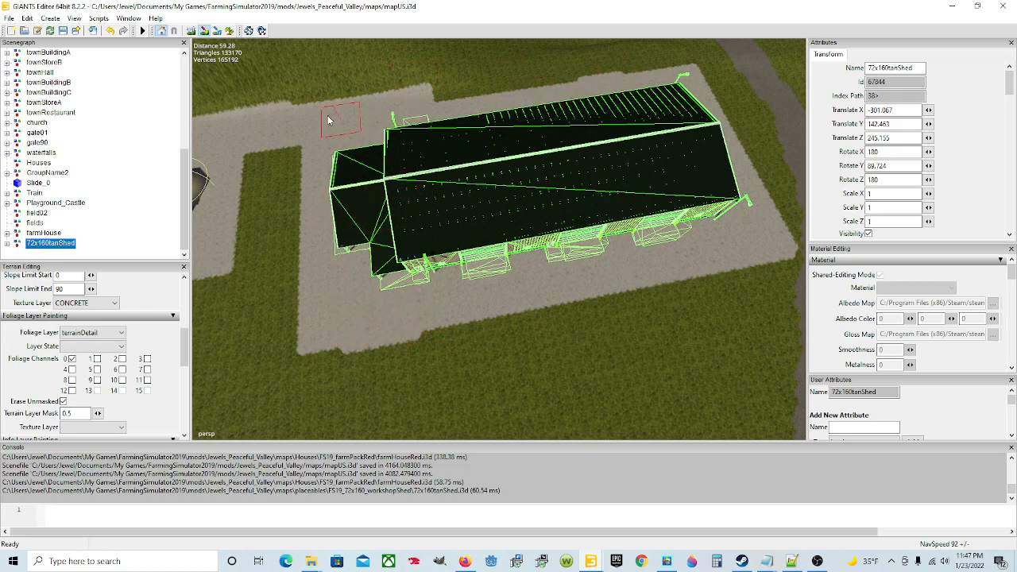
pyautogui.keyDown('alt'); pyautogui.moveTo(474, 267); pyautogui.dragTo(553, 323); pyautogui.keyUp('alt')
pyautogui.scroll(5, 501, 304)
pyautogui.scroll(-5, 652, 287)
pyautogui.keyDown('alt'); pyautogui.moveTo(556, 106); pyautogui.dragTo(491, 270); pyautogui.keyUp('alt')
pyautogui.scroll(5, 488, 294)
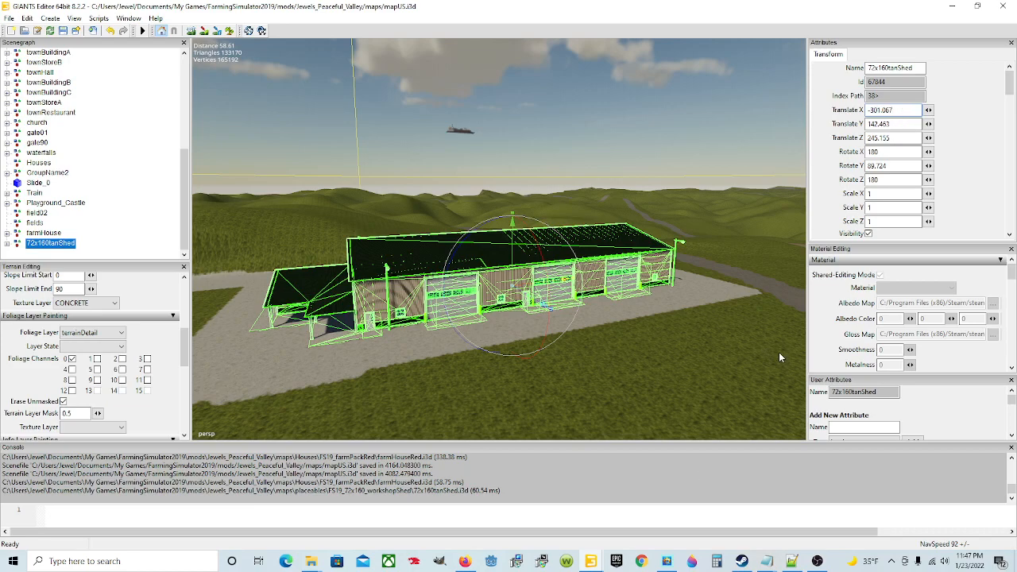
# Step: Switch to File Explorer and open the FS19_72x160_workshopShed folder within the Jewels_Peaceful_Valley mod's maps/placeables folder
pyautogui.moveTo(785, 563)
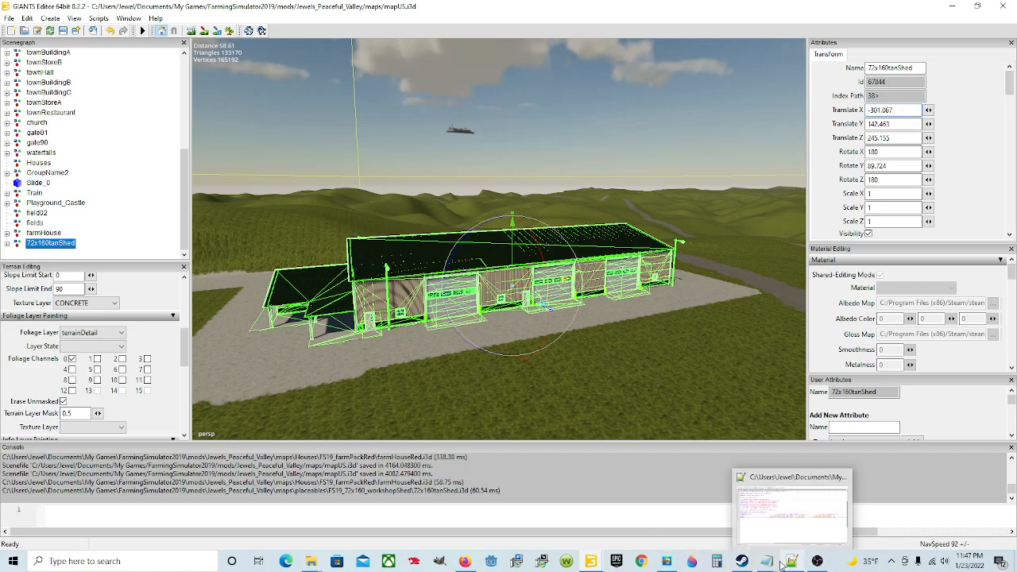
pyautogui.moveTo(310, 561)
pyautogui.click(195, 508)
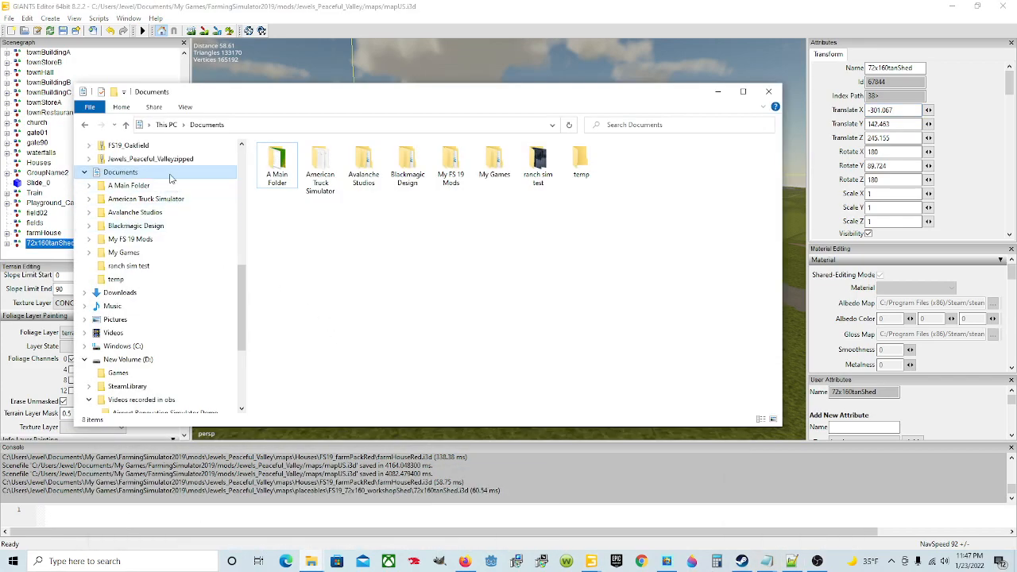
pyautogui.doubleClick(492, 171)
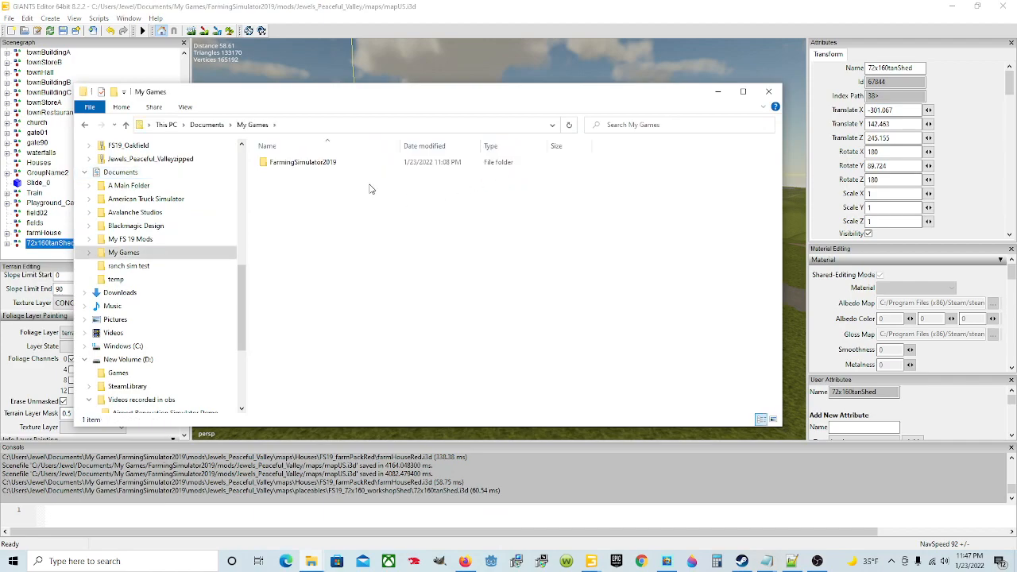
pyautogui.doubleClick(314, 163)
pyautogui.doubleClick(323, 210)
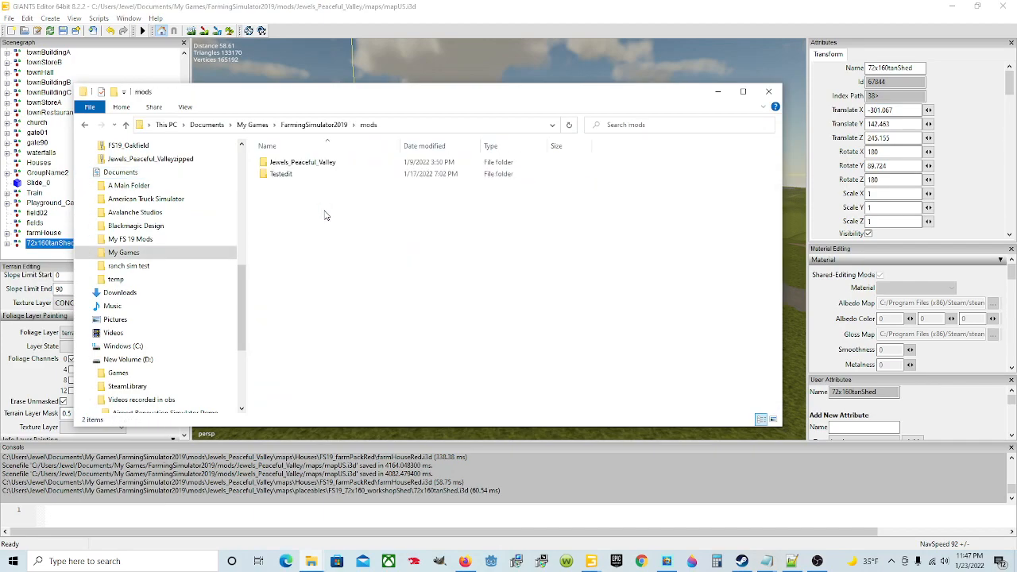
pyautogui.doubleClick(314, 163)
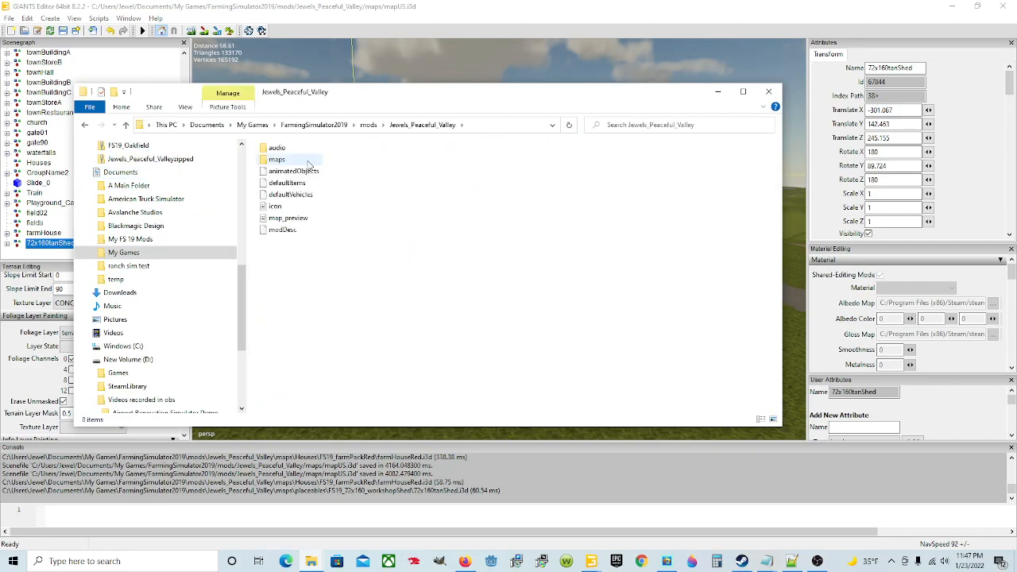
pyautogui.doubleClick(312, 161)
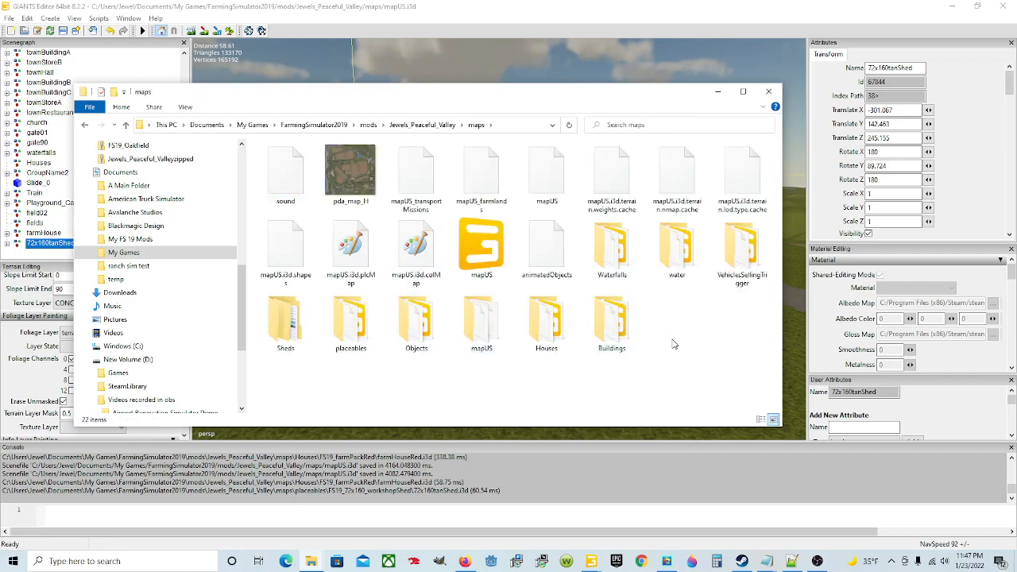
pyautogui.doubleClick(350, 322)
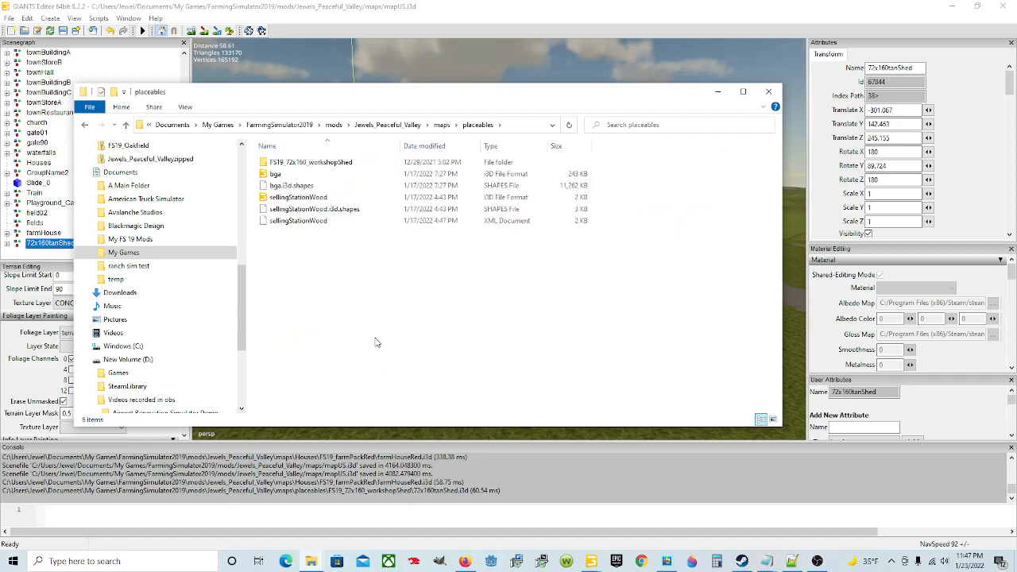
pyautogui.doubleClick(341, 164)
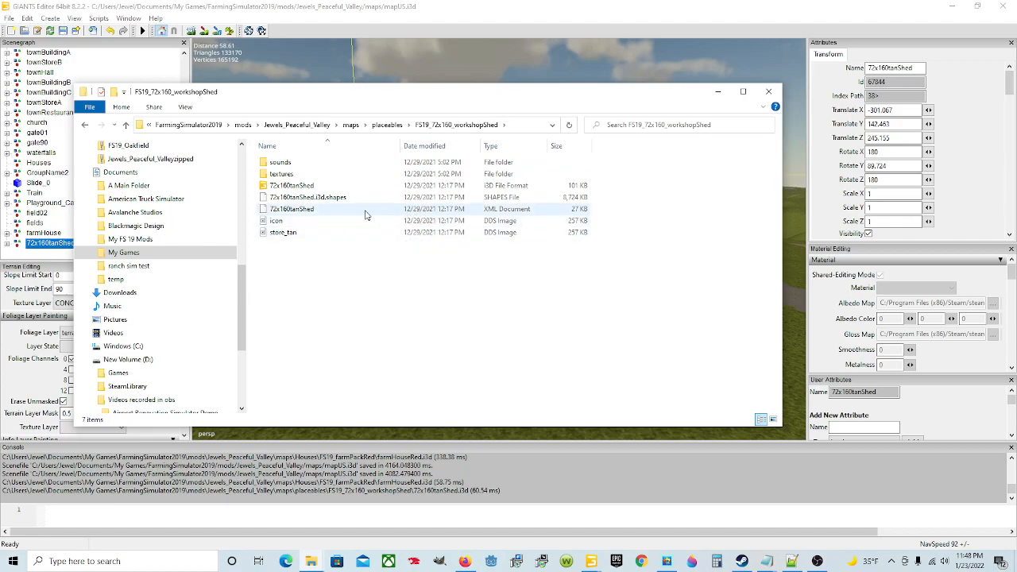
# Step: Open the shed's 72x160tanShed XML document in Notepad++
pyautogui.click(367, 210)
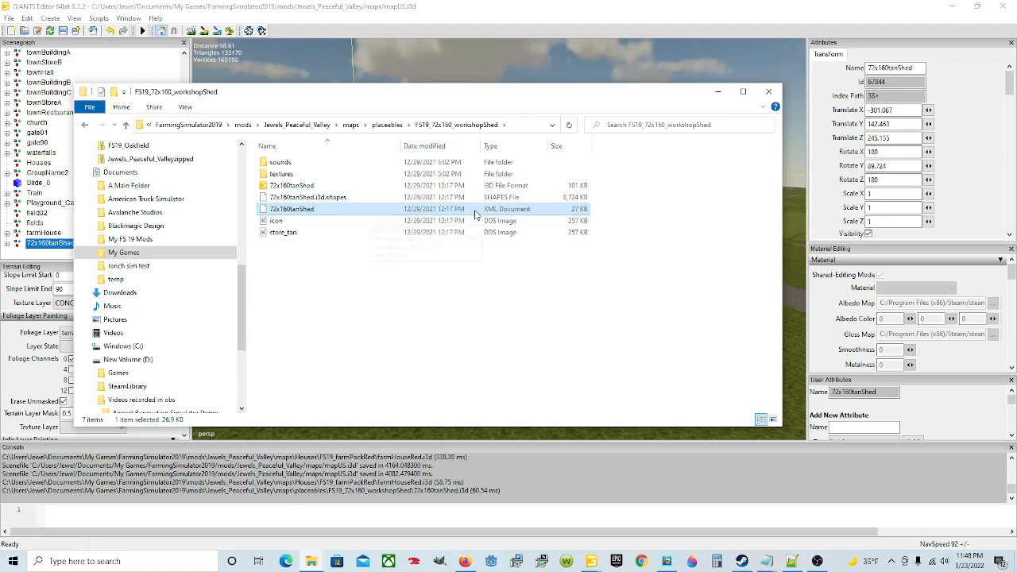
pyautogui.rightClick(350, 211)
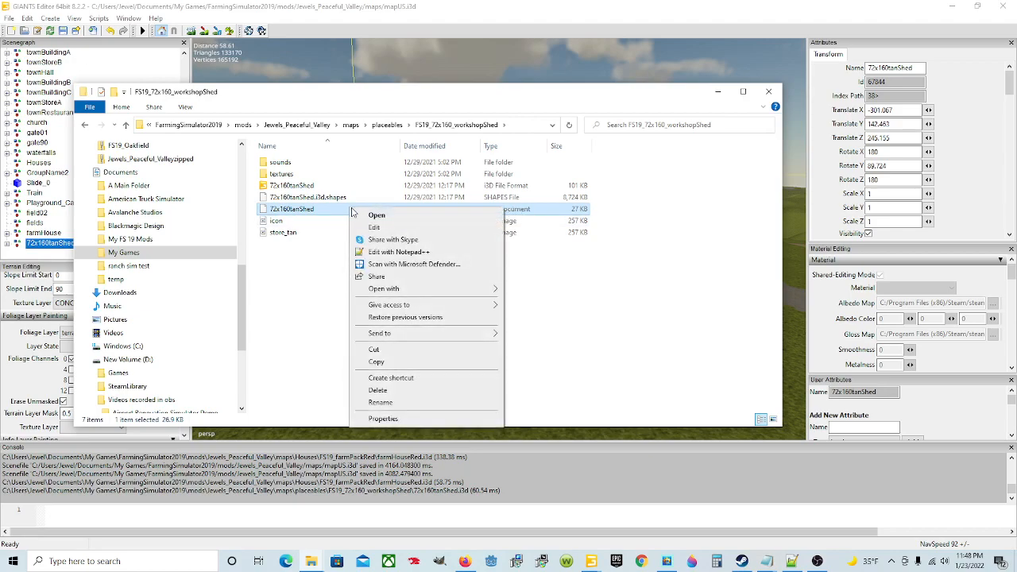
pyautogui.click(381, 247)
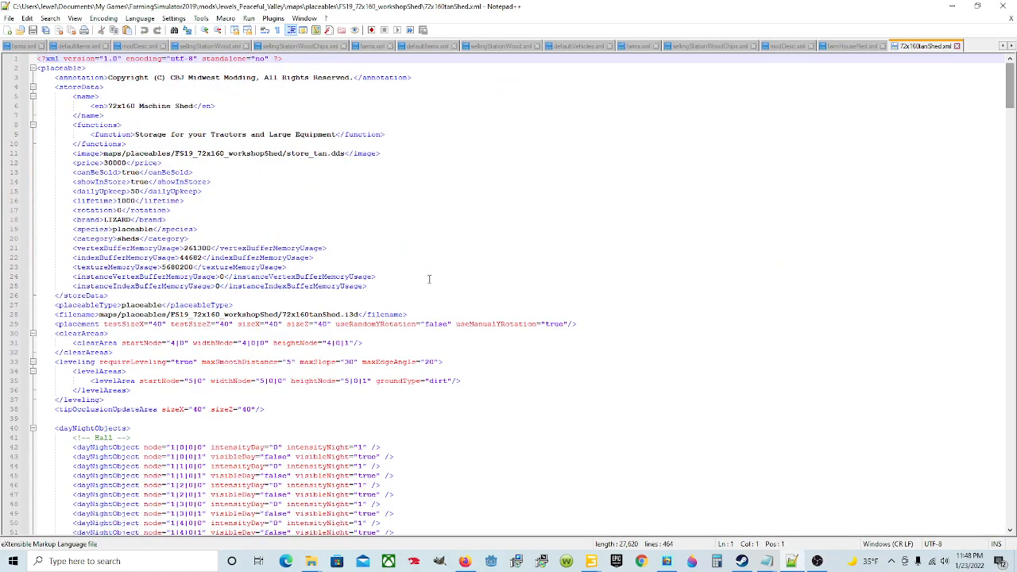
# Step: Compare the filename path on line 28 of the shed XML with the folder path and the 72x160tanShed i3d file in File Explorer
pyautogui.moveTo(54, 313); pyautogui.dragTo(409, 314)
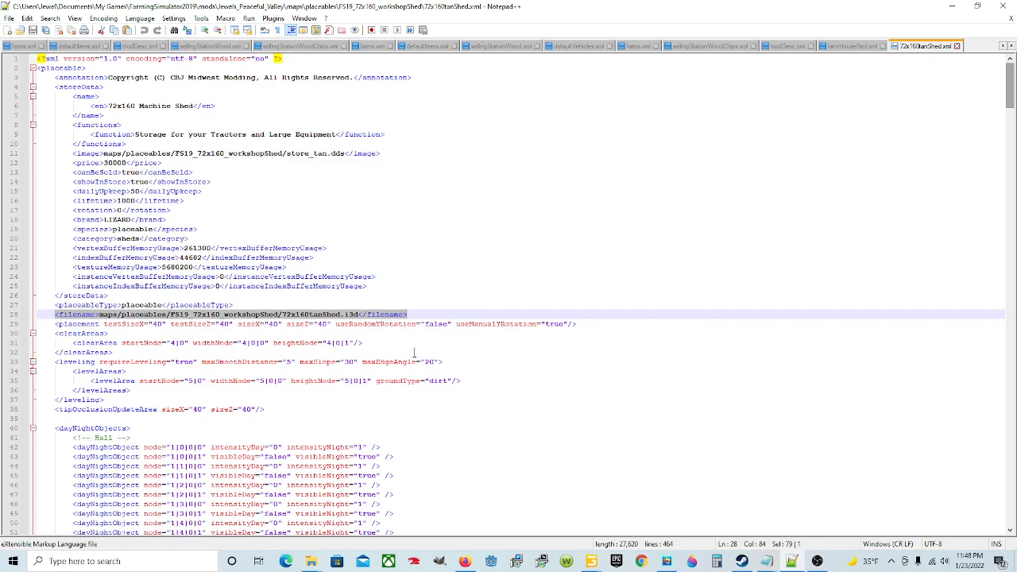
pyautogui.moveTo(310, 561)
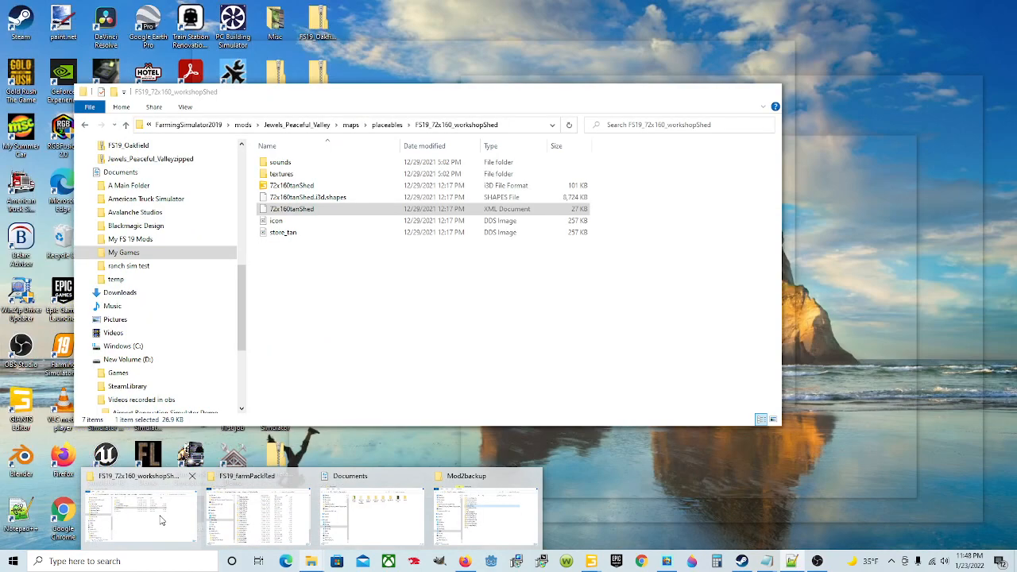
pyautogui.click(160, 521)
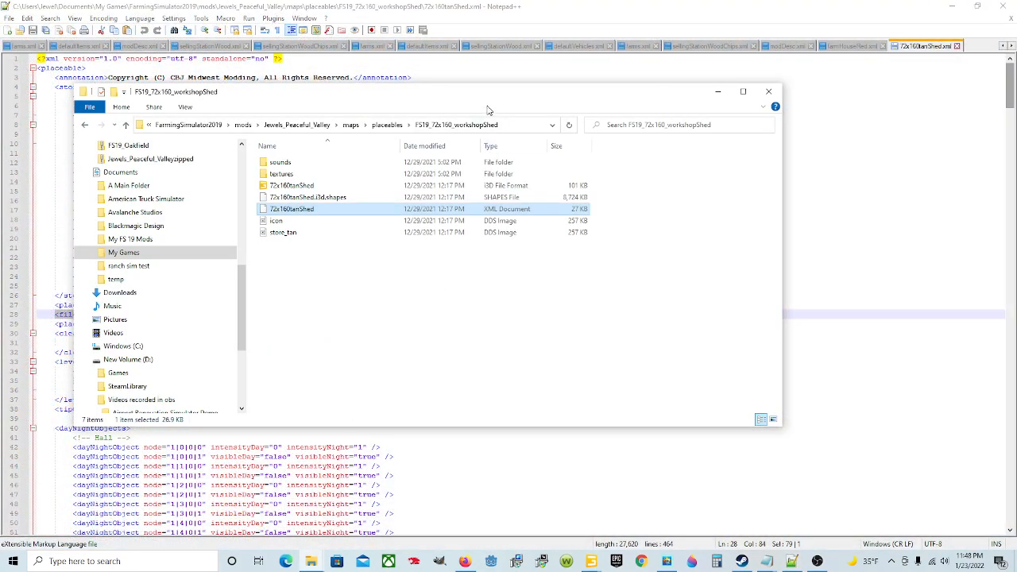
pyautogui.moveTo(461, 93); pyautogui.dragTo(805, 161)
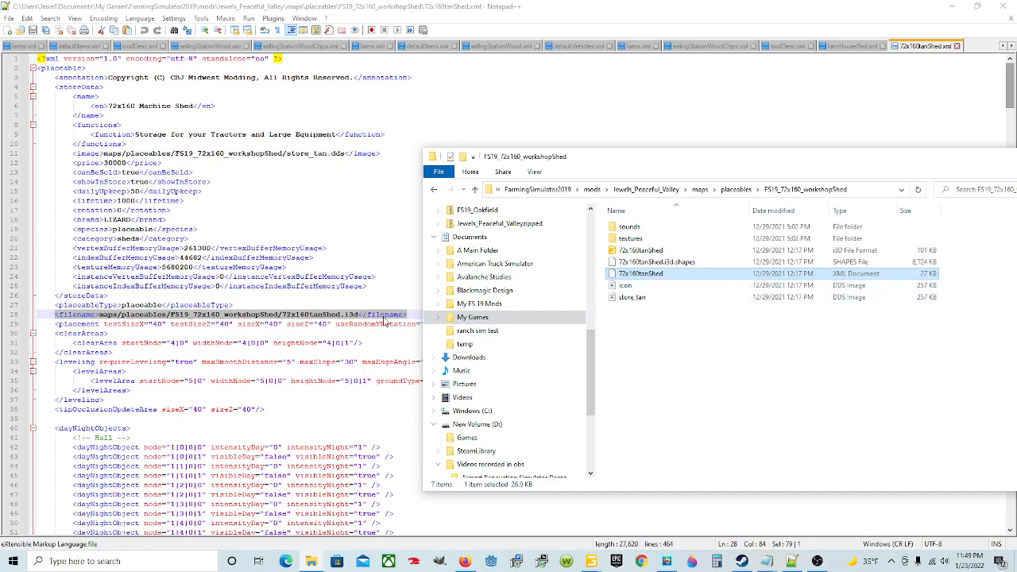
pyautogui.click(663, 251)
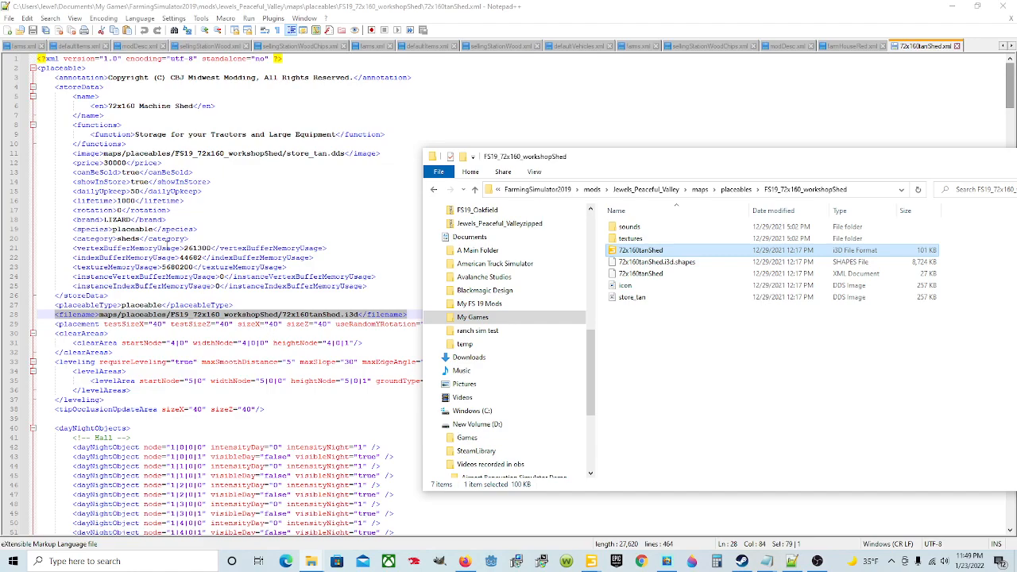
# Step: Compare the store image path on line 11 of the shed XML with the store_tan DDS file in the workshopShed folder
pyautogui.click(109, 154)
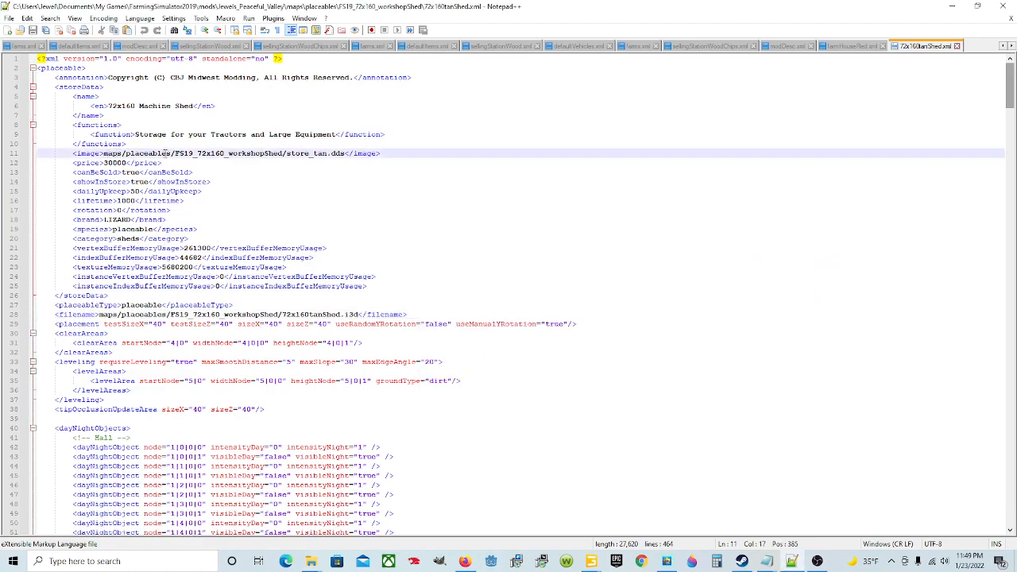
pyautogui.moveTo(81, 153); pyautogui.dragTo(381, 153)
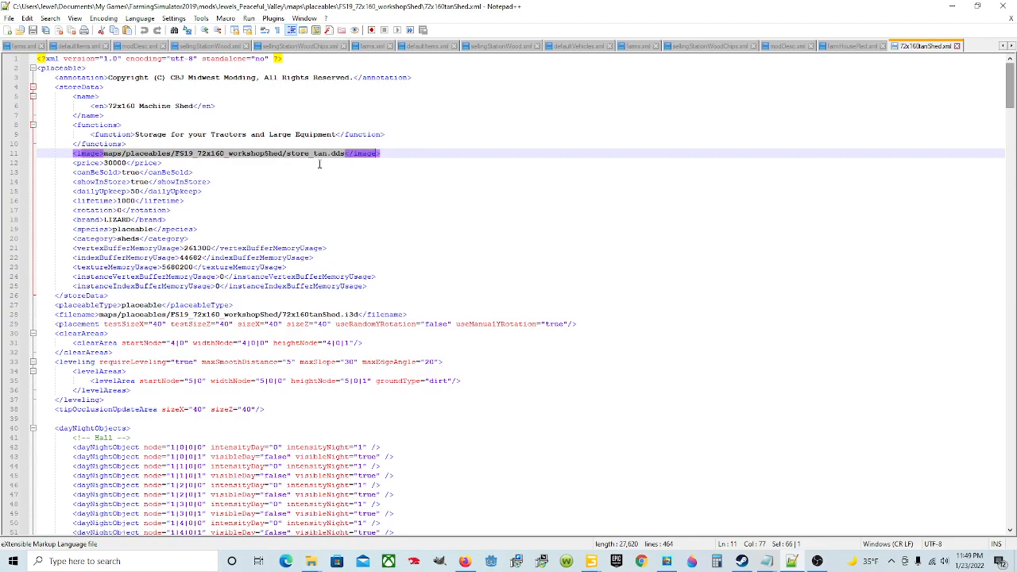
pyautogui.moveTo(311, 561)
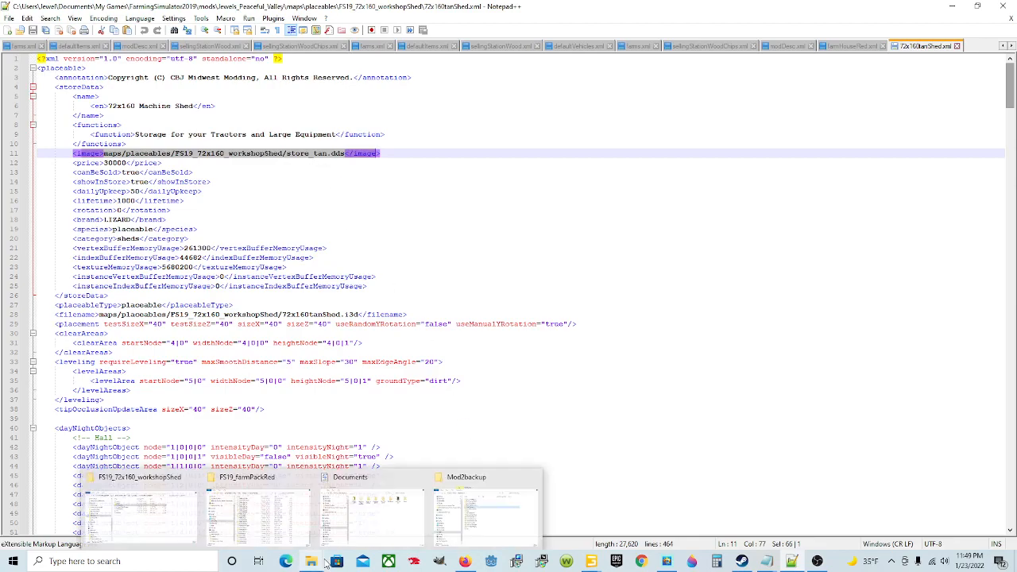
pyautogui.click(174, 518)
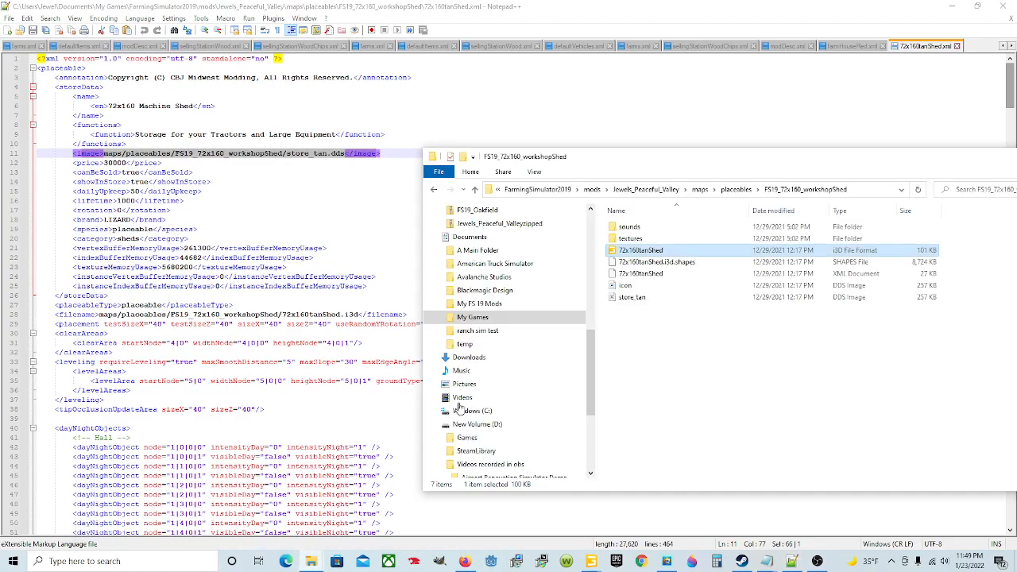
pyautogui.click(687, 297)
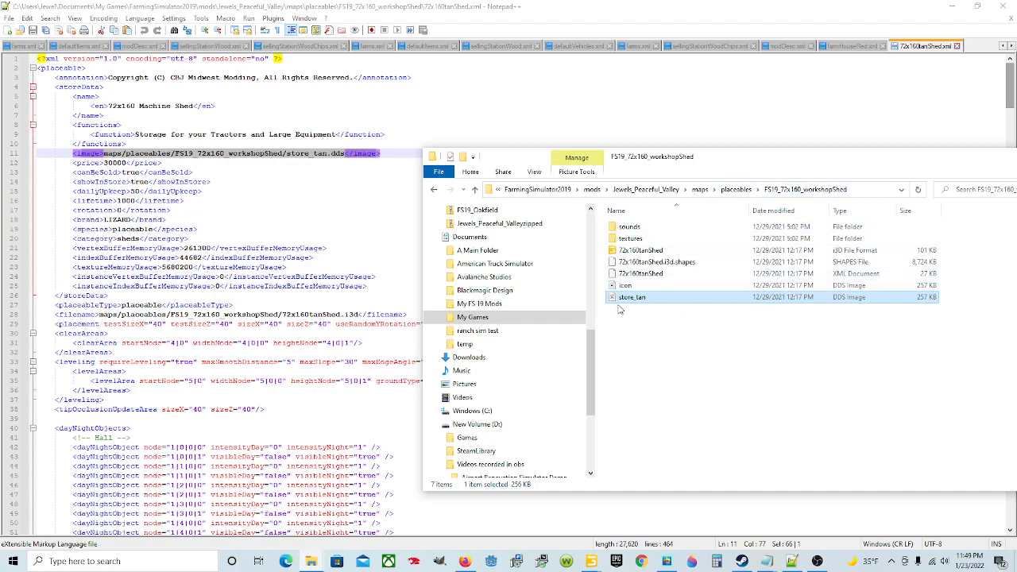
pyautogui.moveTo(634, 306)
pyautogui.click(269, 198)
pyautogui.click(282, 145)
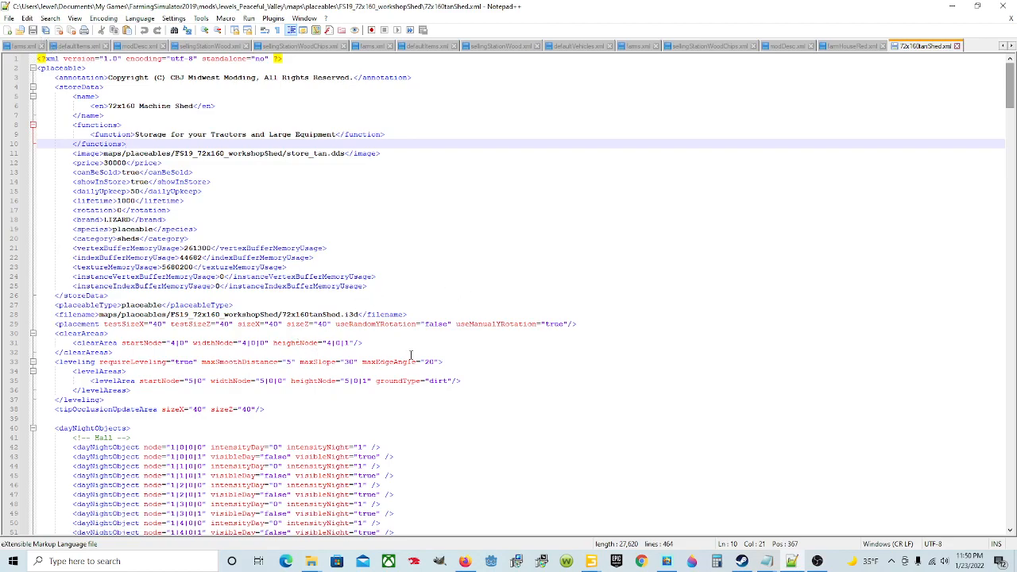
# Step: Switch to File Explorer, go to My Games/FarmingSimulator2019/mods/Jewels_Peaceful_Valley in Documents, and open its defaultItems file in Notepad++
pyautogui.moveTo(311, 561)
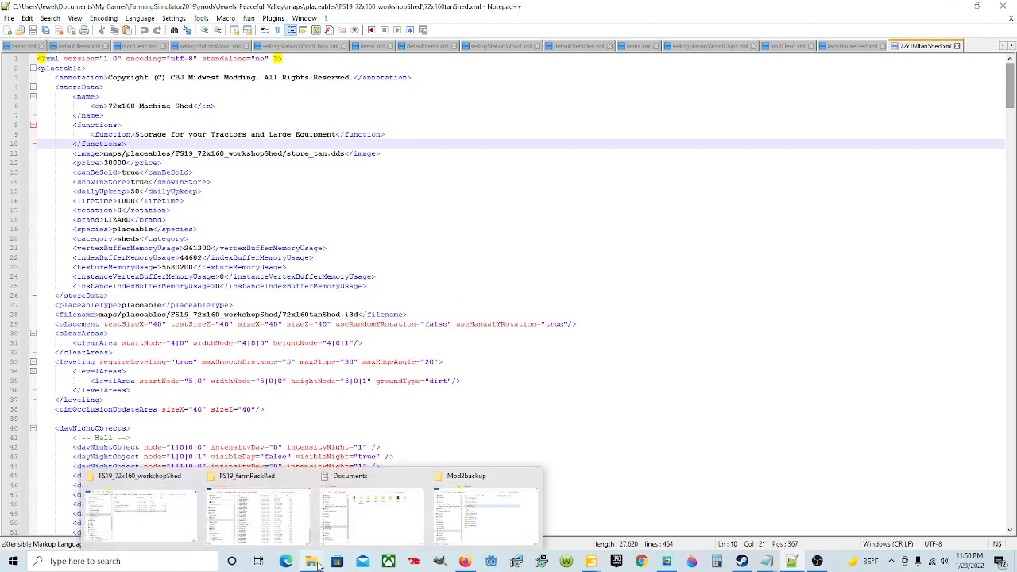
pyautogui.click(155, 507)
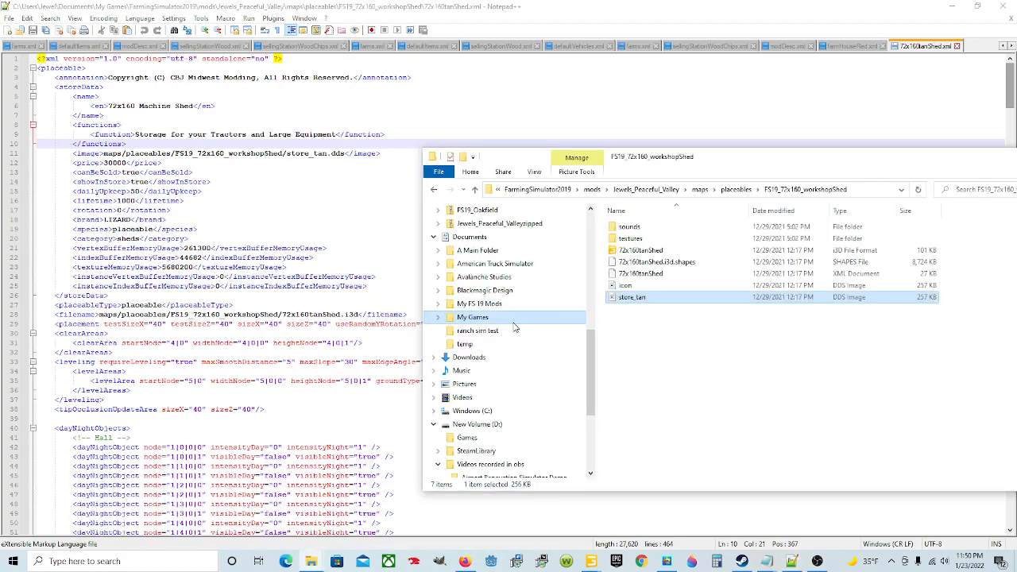
pyautogui.click(525, 238)
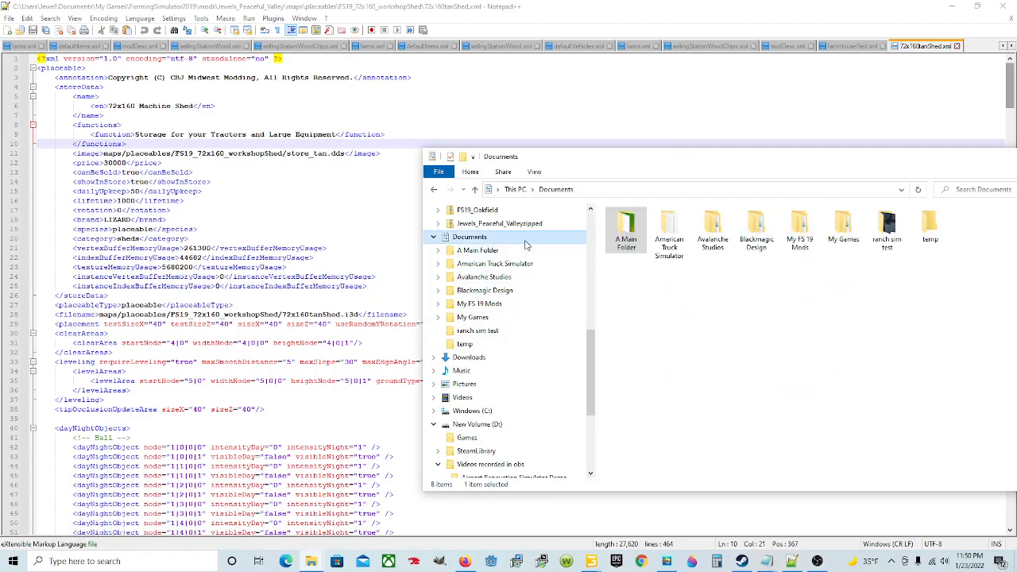
pyautogui.doubleClick(843, 228)
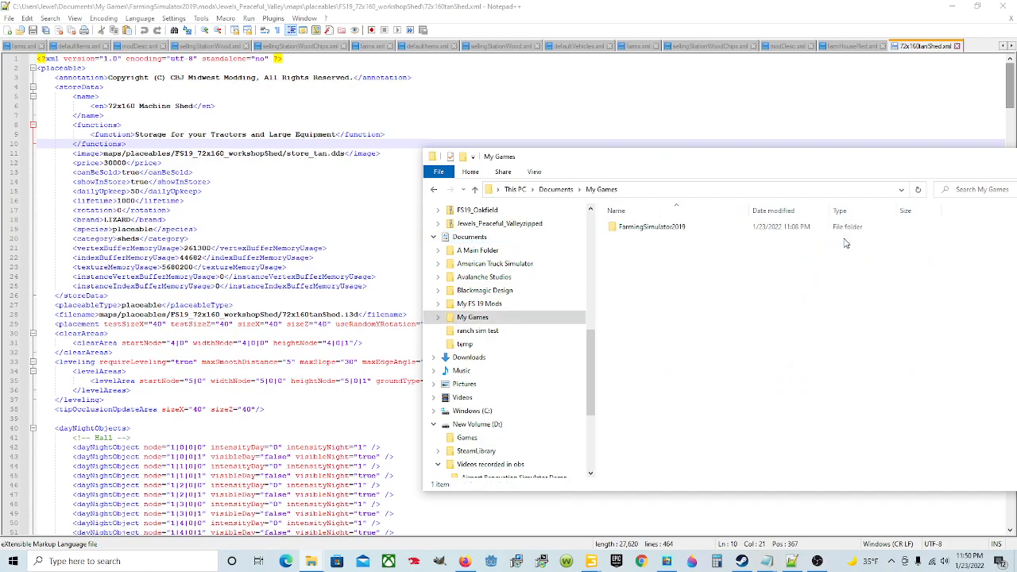
pyautogui.doubleClick(640, 228)
pyautogui.doubleClick(632, 274)
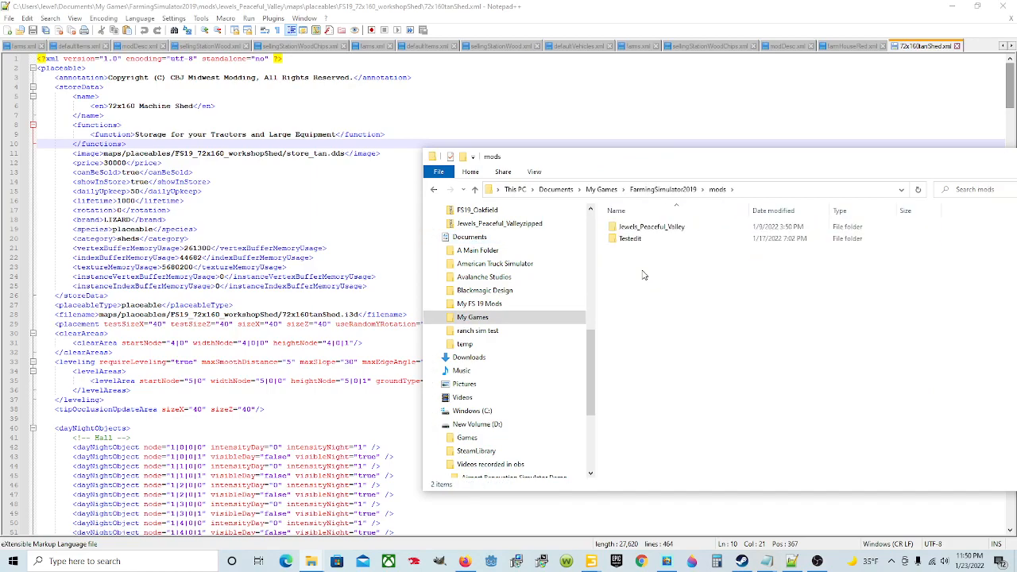
pyautogui.doubleClick(647, 228)
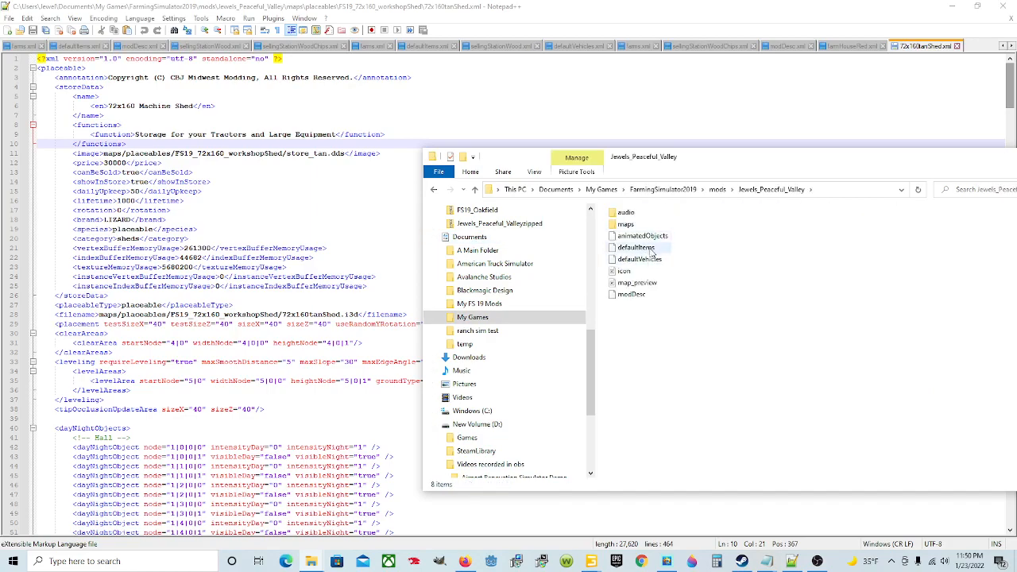
pyautogui.click(652, 249)
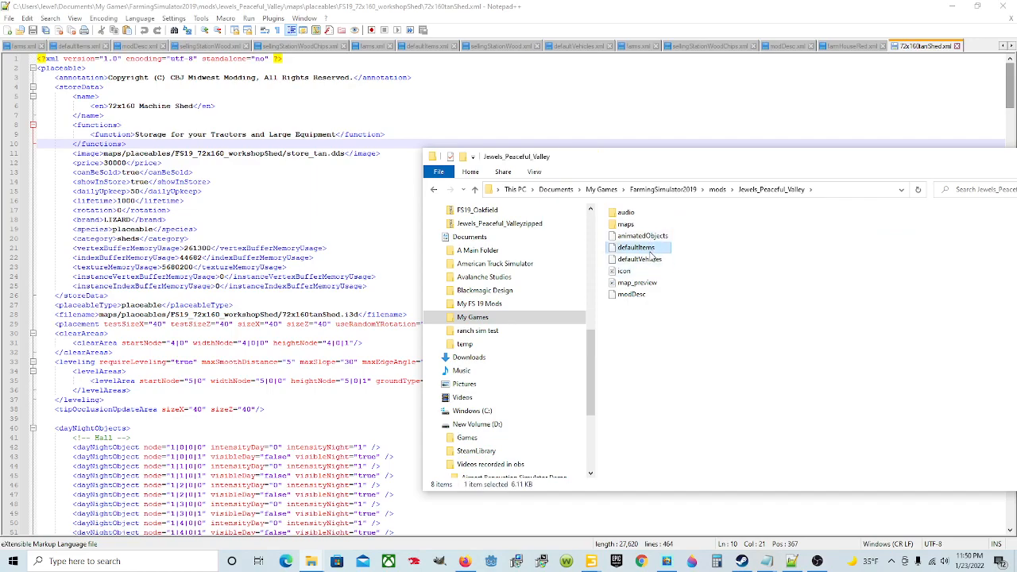
pyautogui.rightClick(652, 251)
pyautogui.click(677, 296)
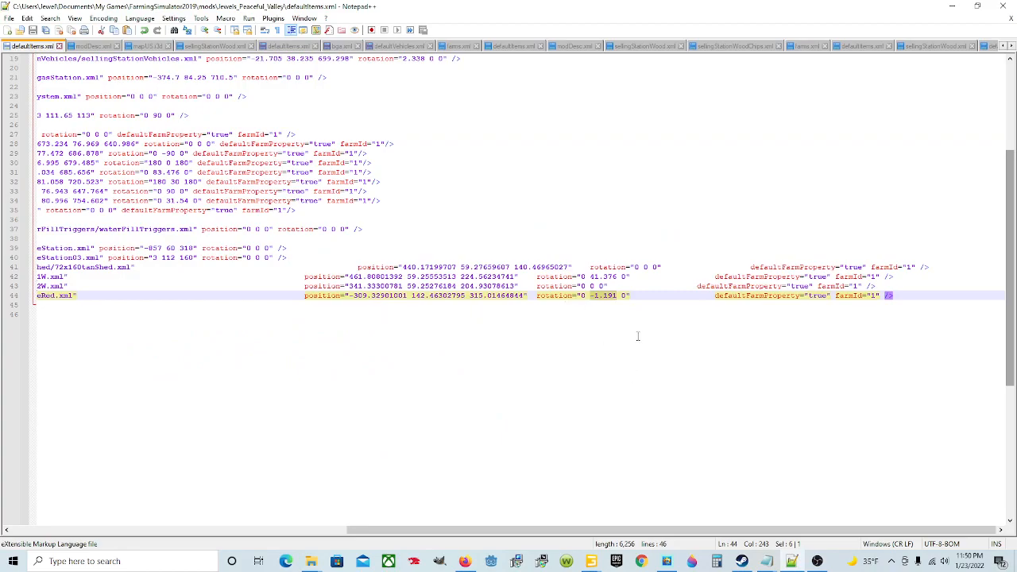
# Step: Examine the filename, position, rotation and farm property attributes of the custom placeable entries on lines 41 to 44 of defaultItems.xml
pyautogui.moveTo(652, 530); pyautogui.dragTo(286, 527)
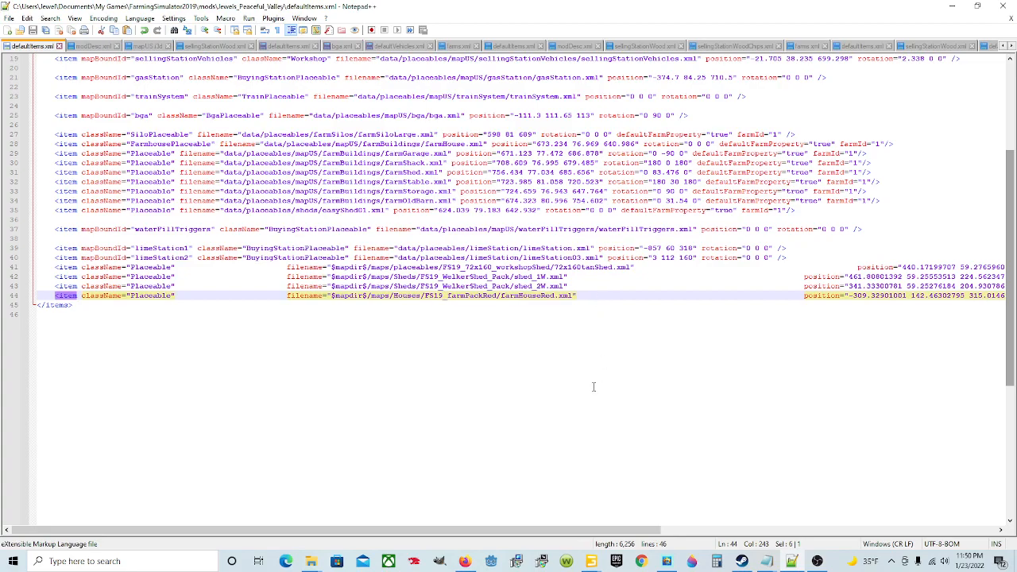
pyautogui.moveTo(568, 530); pyautogui.dragTo(768, 530)
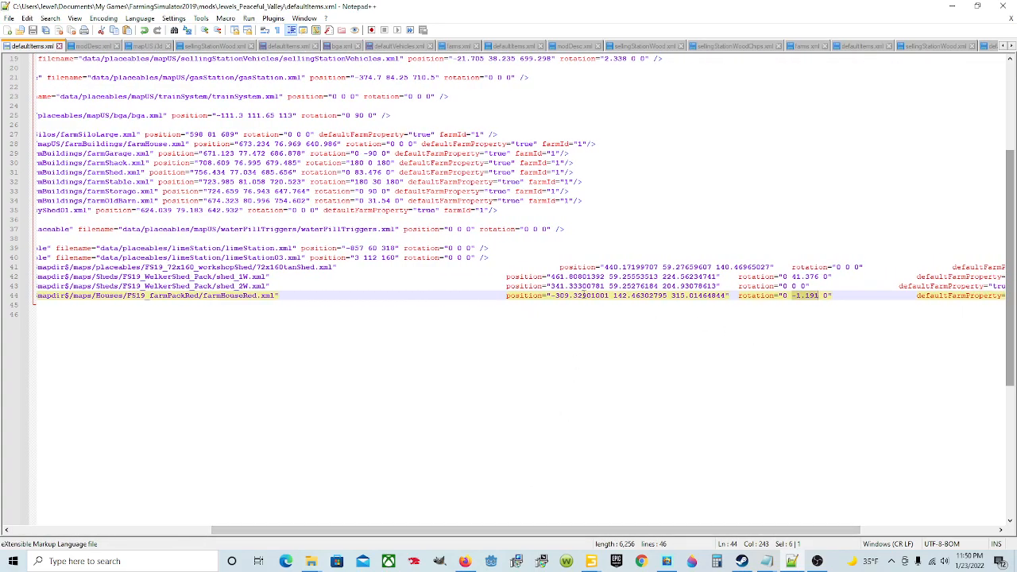
pyautogui.moveTo(654, 530); pyautogui.dragTo(726, 530)
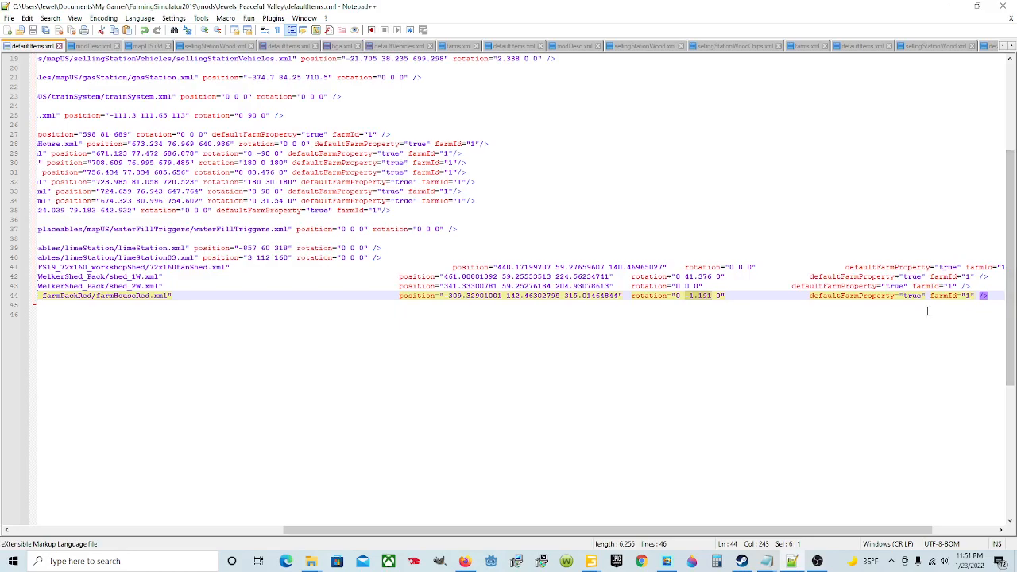
pyautogui.moveTo(695, 531); pyautogui.dragTo(363, 529)
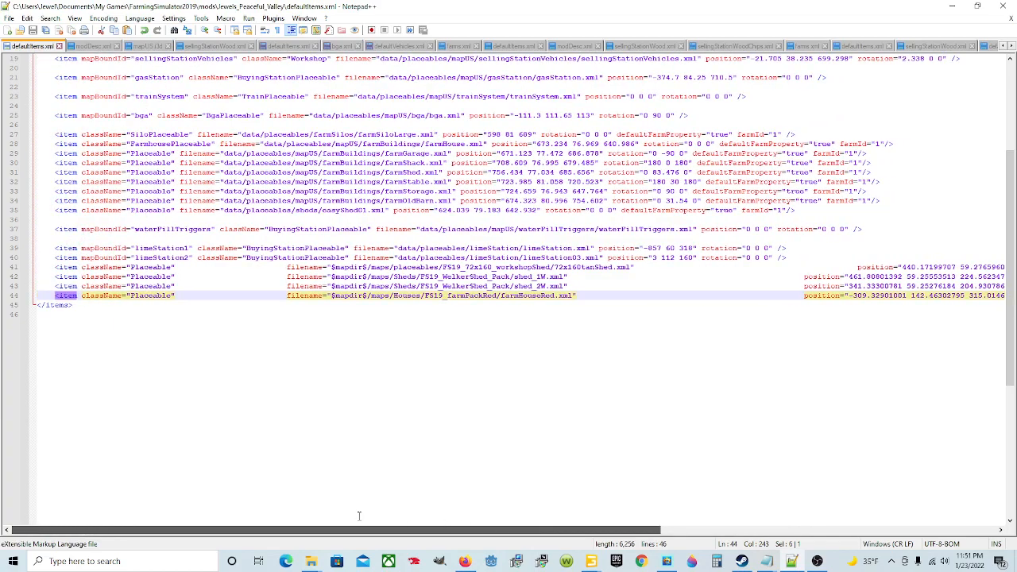
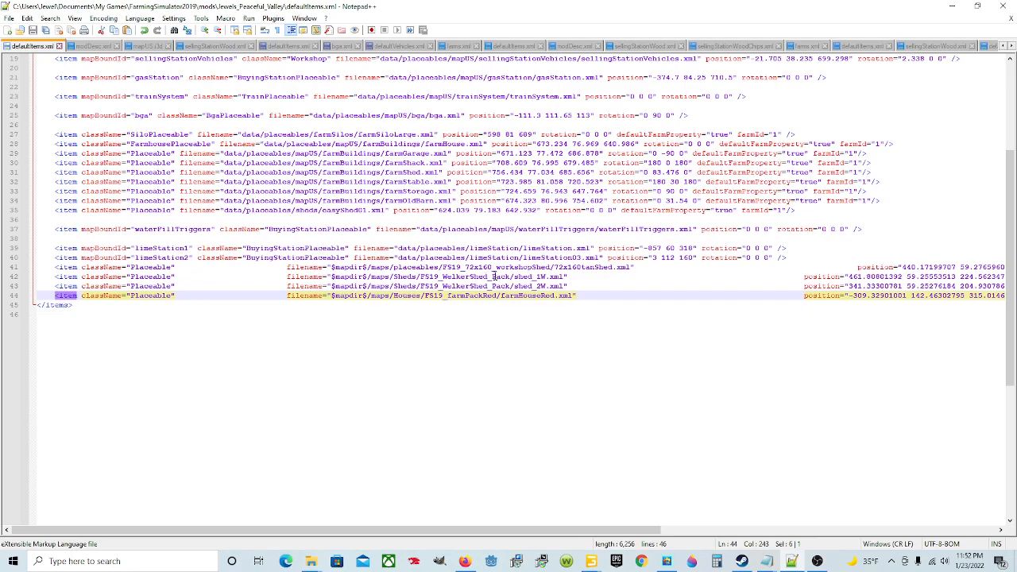
# Step: Compare the line 41 filename path with the maps/placeables/FS19_72x160_workshopShed folders and the 72x160tanShed XML in File Explorer
pyautogui.moveTo(645, 267); pyautogui.dragTo(443, 268)
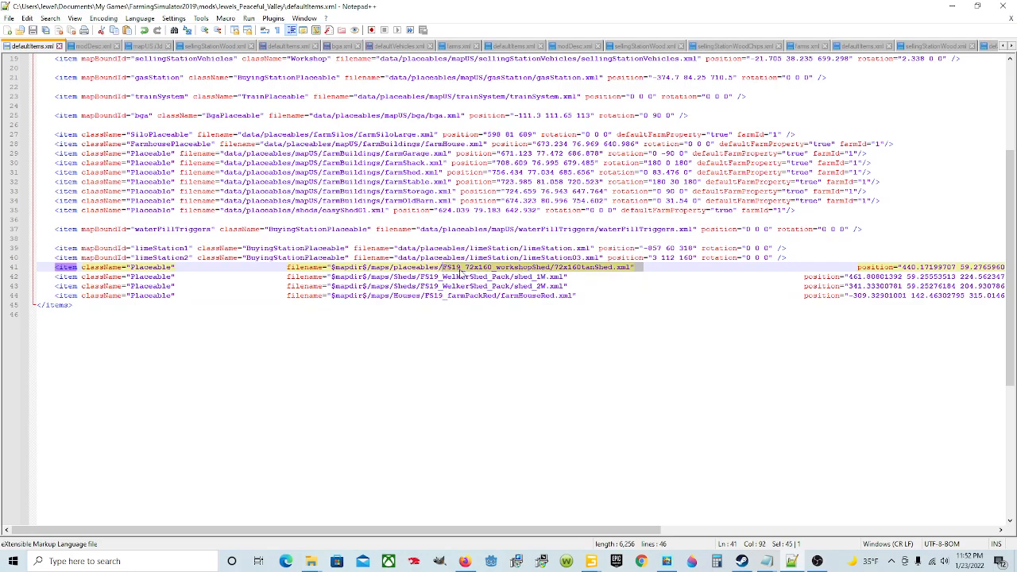
pyautogui.moveTo(440, 268); pyautogui.dragTo(391, 268)
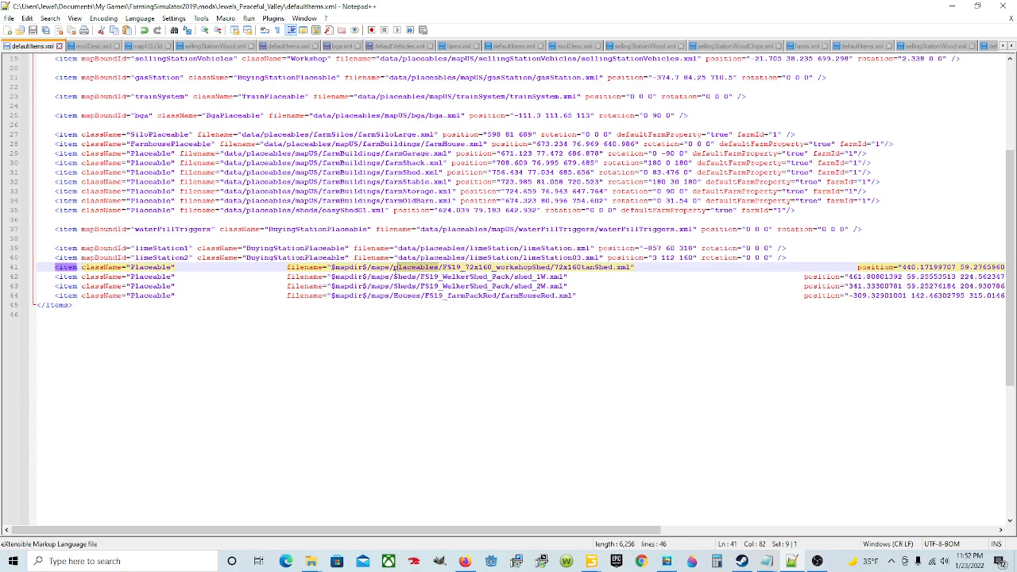
pyautogui.moveTo(391, 268); pyautogui.dragTo(371, 268)
pyautogui.click(528, 296)
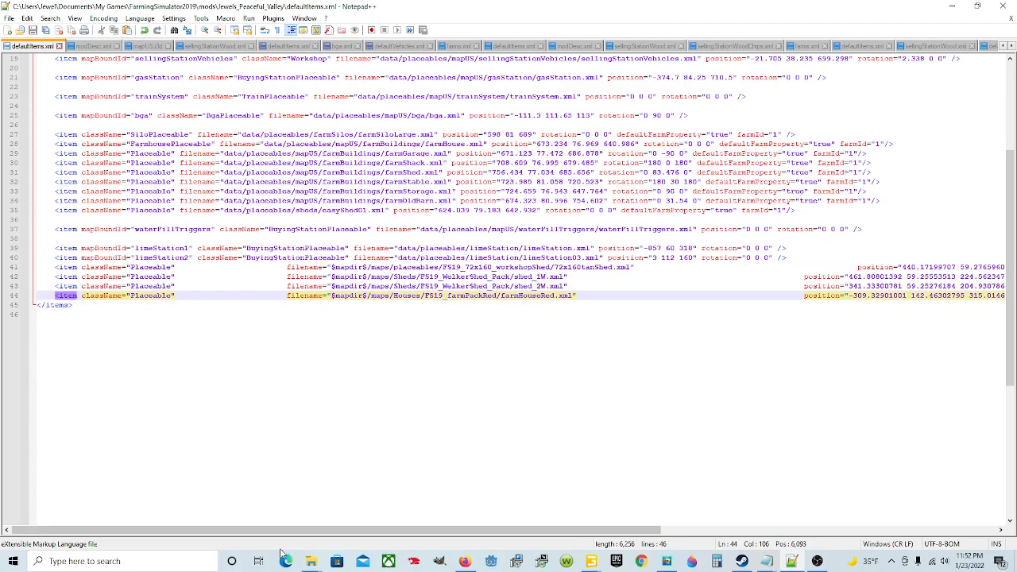
pyautogui.moveTo(310, 561)
pyautogui.click(139, 512)
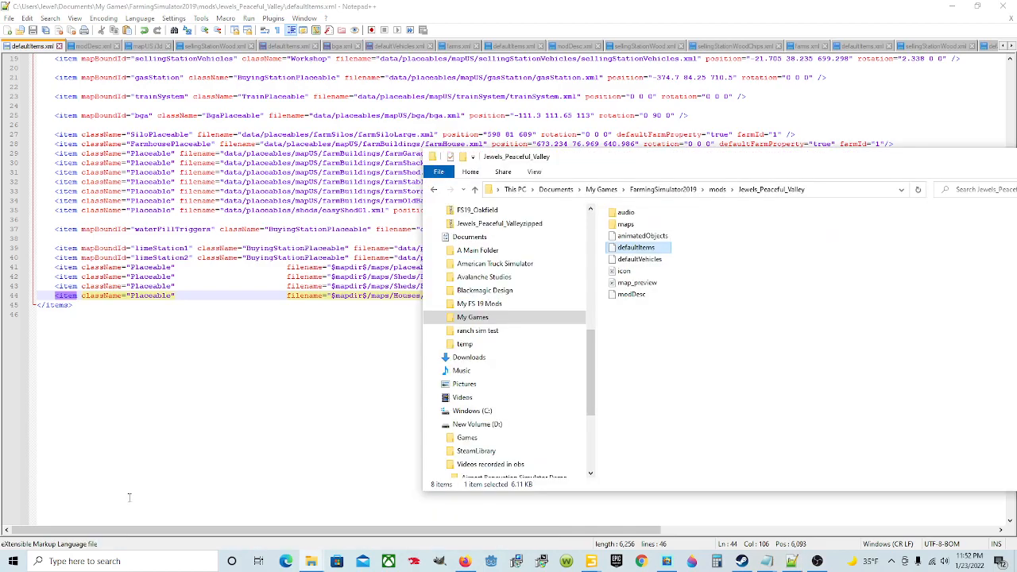
pyautogui.doubleClick(650, 227)
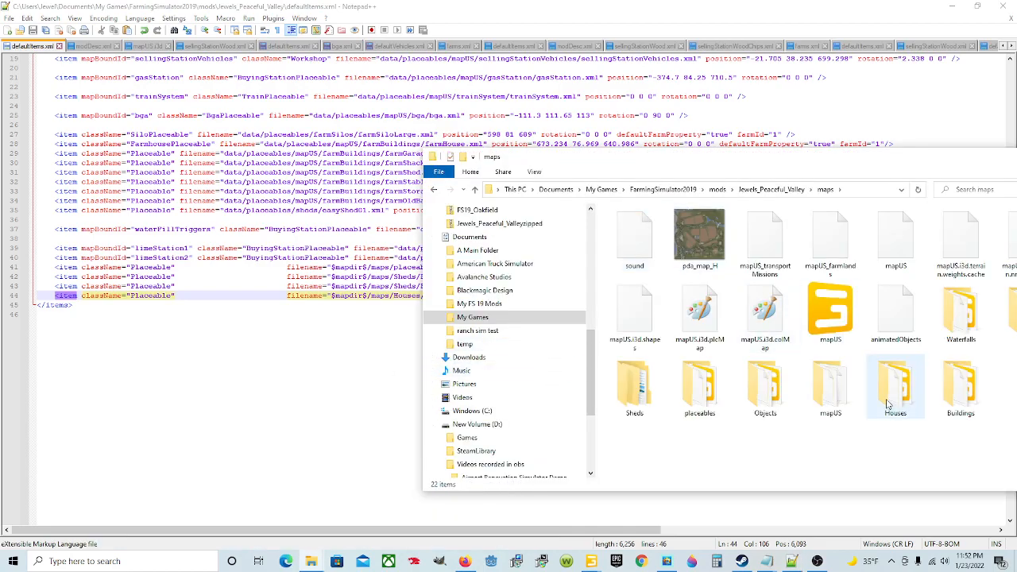
pyautogui.click(700, 399)
pyautogui.doubleClick(714, 397)
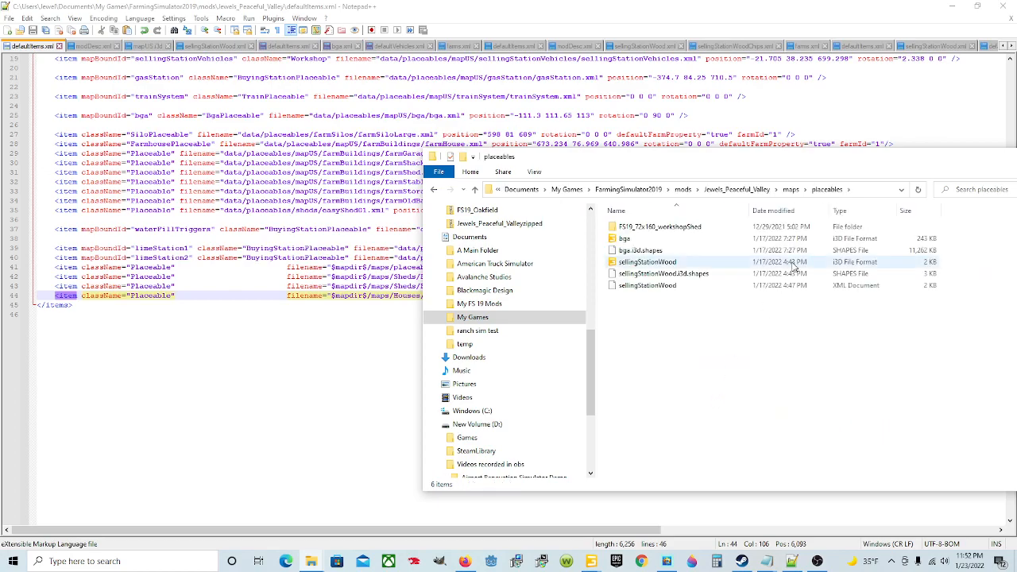
pyautogui.doubleClick(715, 231)
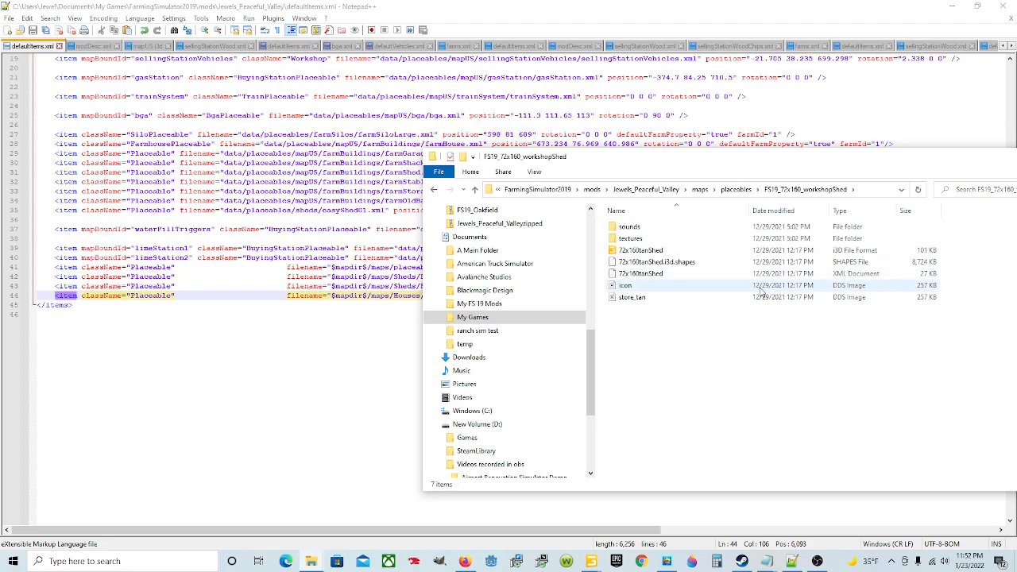
pyautogui.click(392, 356)
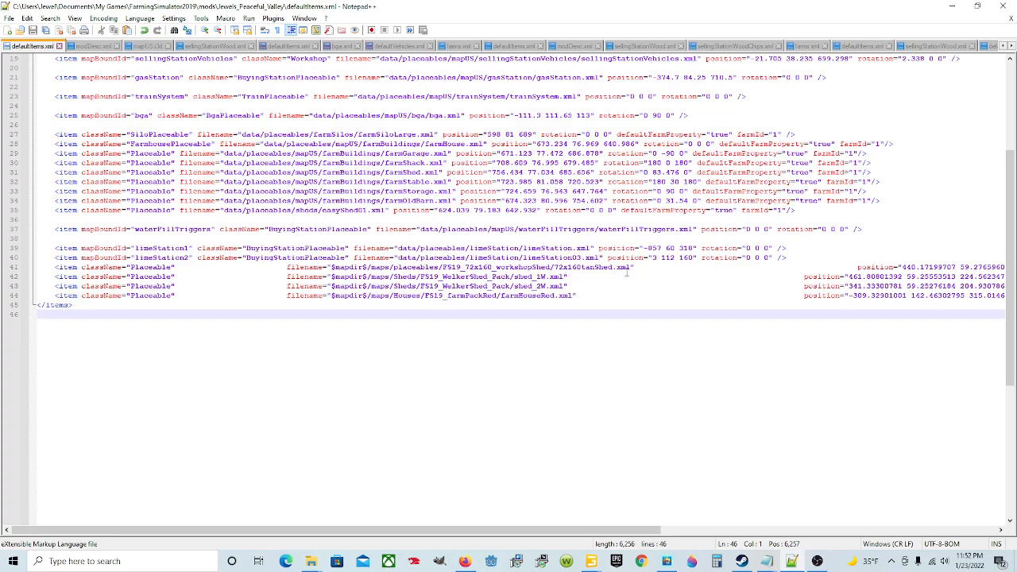
# Step: Copy 72x160tanShed's translation from the mapUS.i3d GIANTS Editor window into line 41's position in Notepad++ as -301.06698608 142.46304321 245.15467834
pyautogui.moveTo(633, 529); pyautogui.dragTo(825, 530)
pyautogui.click(349, 268)
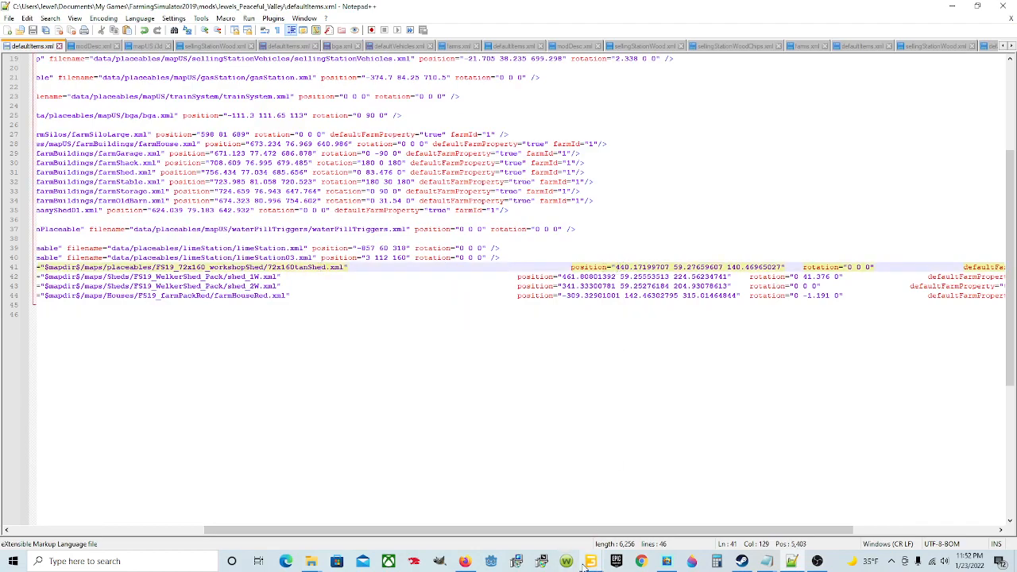
pyautogui.moveTo(587, 563)
pyautogui.click(469, 509)
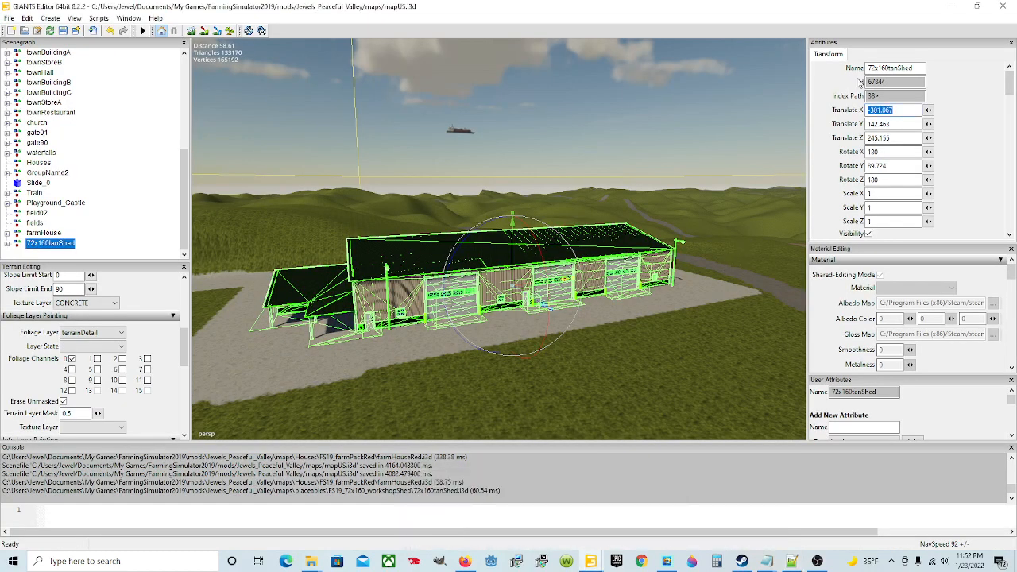
pyautogui.click(900, 110)
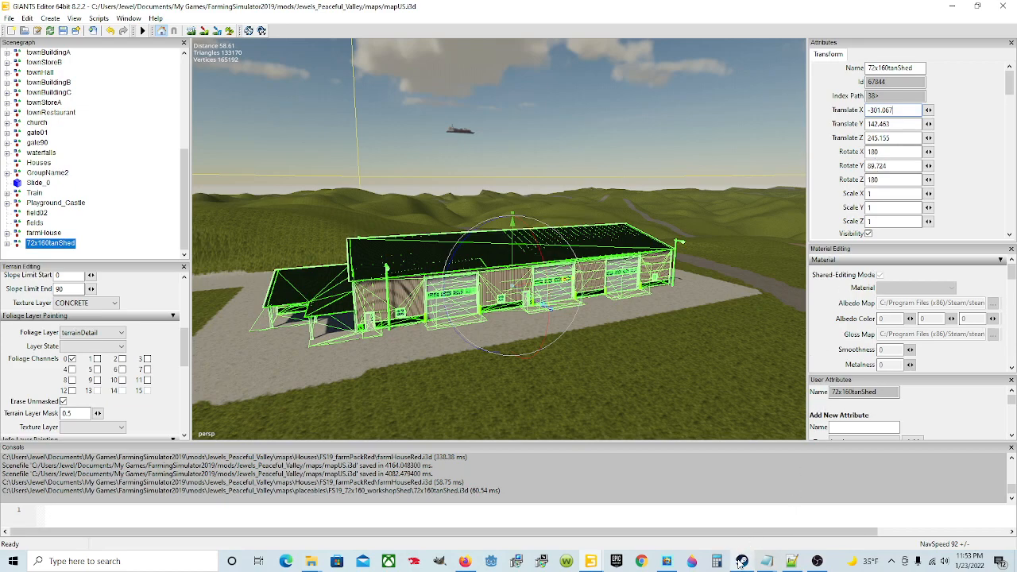
pyautogui.moveTo(787, 561)
pyautogui.click(779, 520)
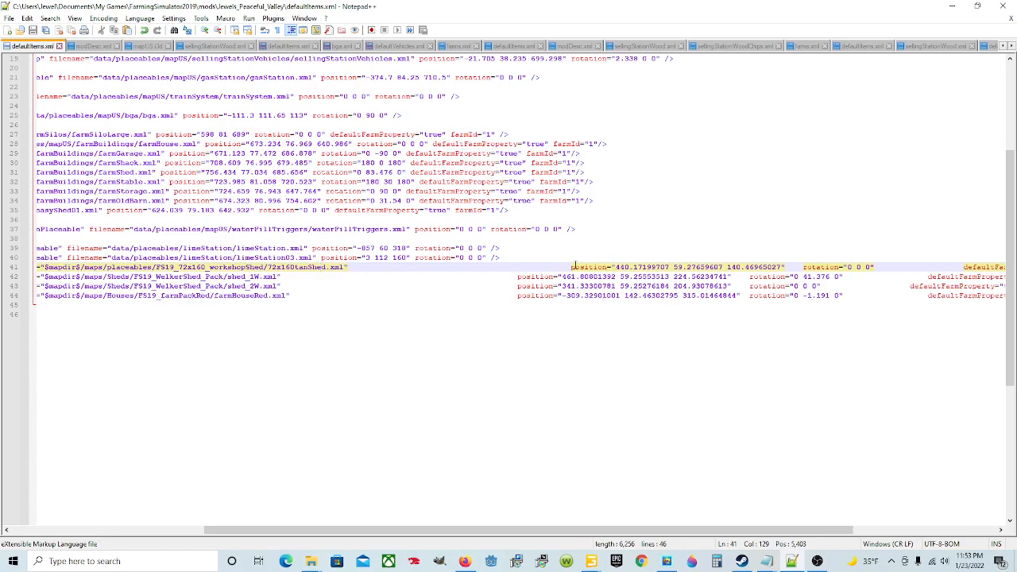
pyautogui.moveTo(616, 267); pyautogui.dragTo(784, 268)
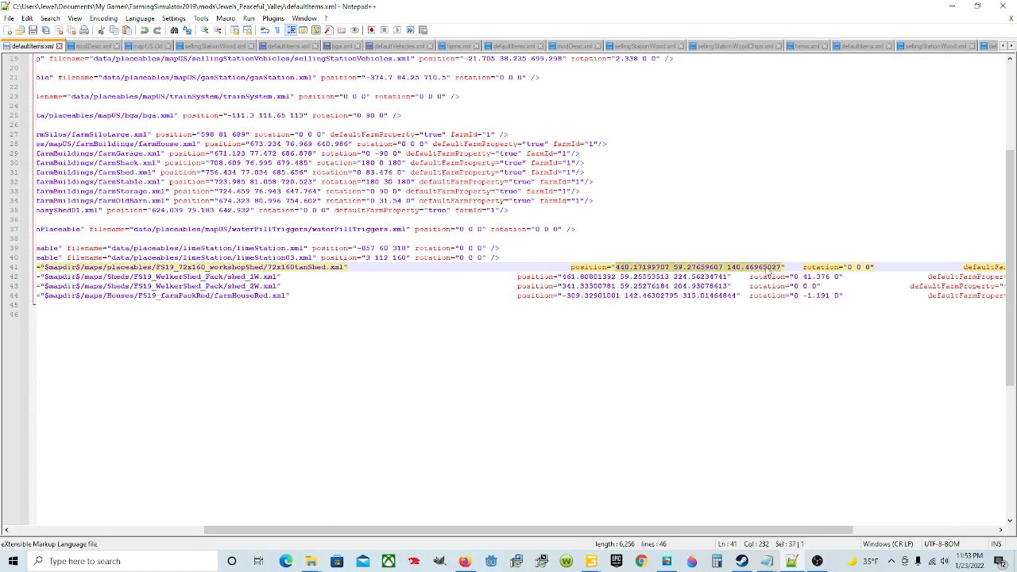
pyautogui.rightClick(713, 268)
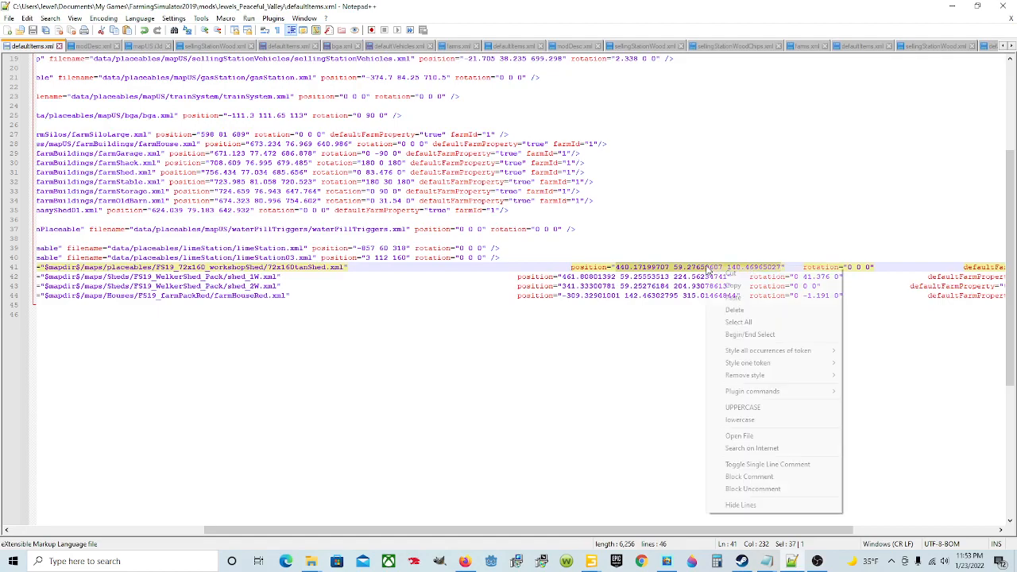
pyautogui.click(731, 299)
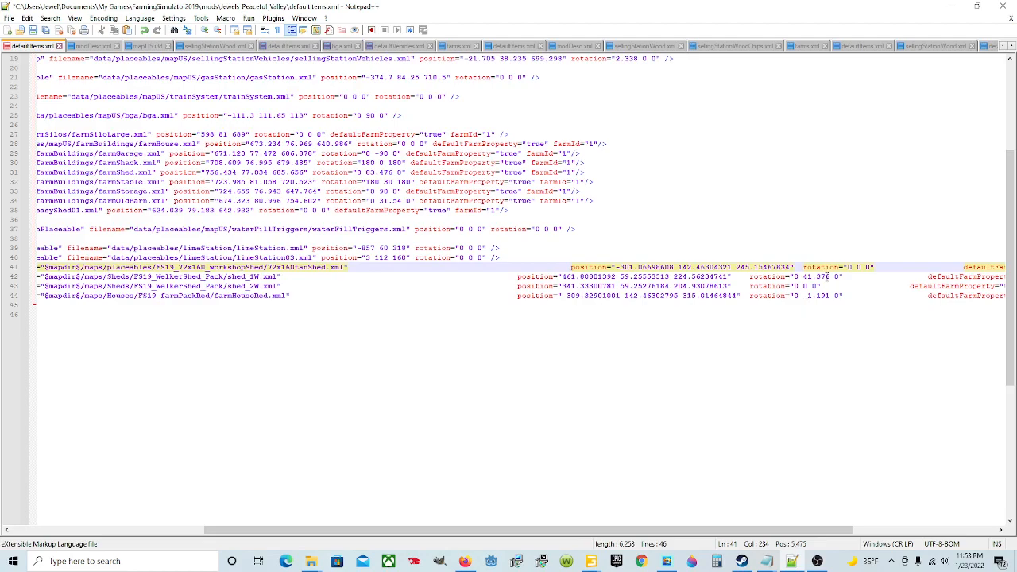
# Step: Copy 72x160tanShed's rotation from GIANTS Editor into line 41's rotation in Notepad++ as 180 89.72446442 180 and save defaultItems.xml
pyautogui.moveTo(594, 560)
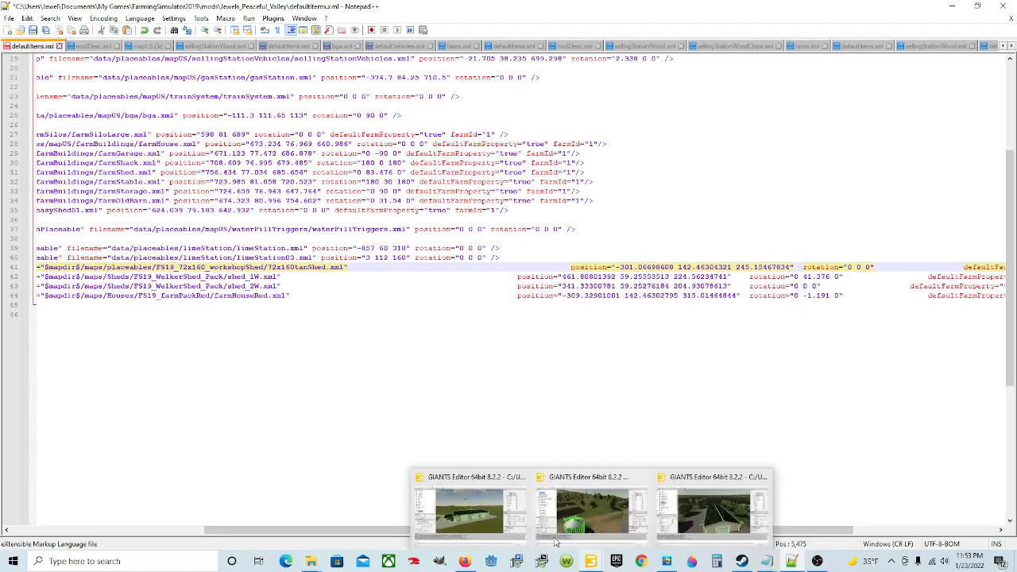
pyautogui.click(474, 503)
pyautogui.click(887, 152)
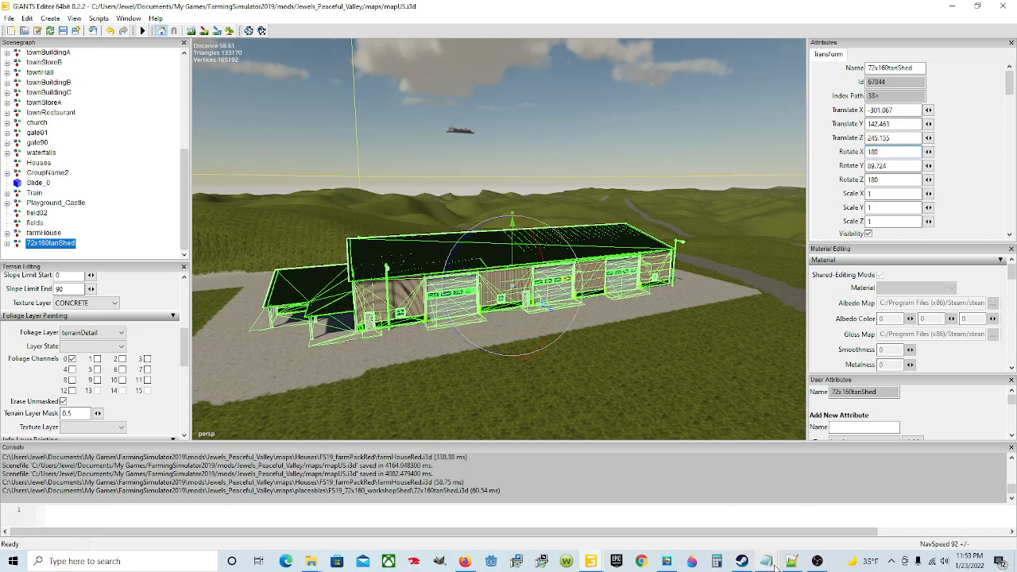
pyautogui.moveTo(793, 562)
pyautogui.click(786, 515)
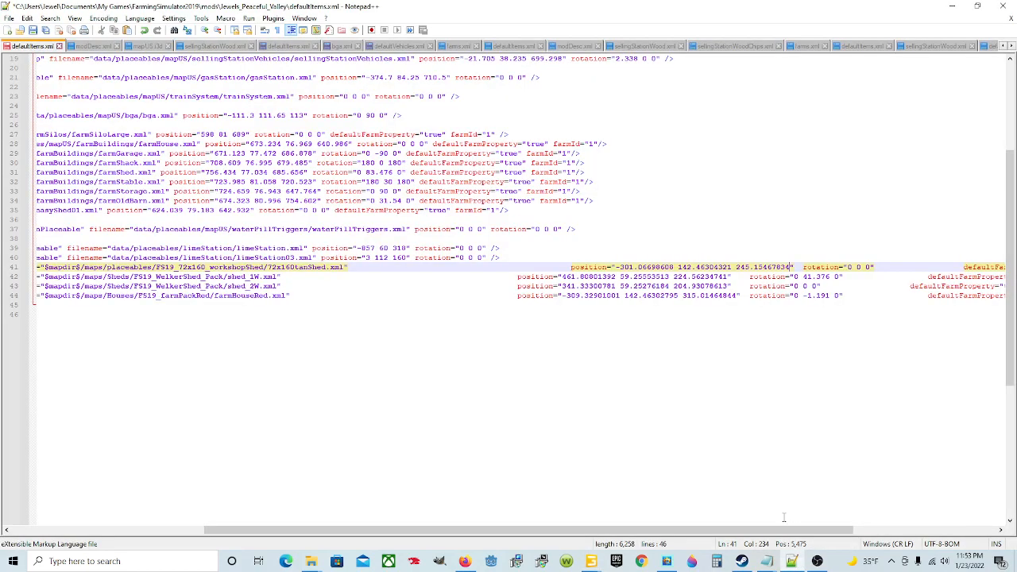
pyautogui.click(847, 267)
pyautogui.moveTo(849, 267); pyautogui.dragTo(871, 266)
pyautogui.rightClick(862, 268)
pyautogui.click(888, 299)
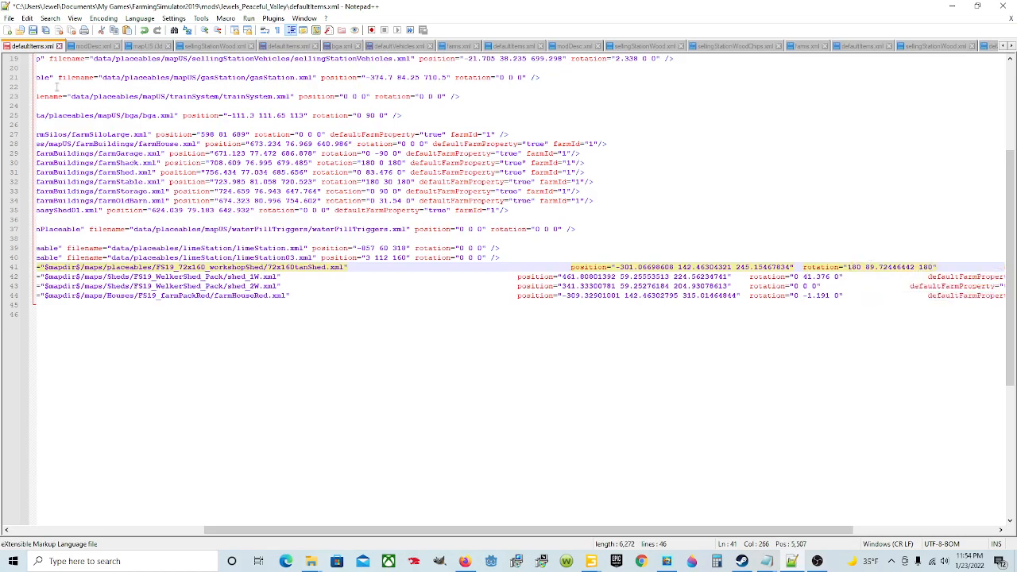
pyautogui.hotkey('ctrl', 's')
# Step: Switch to File Explorer, go to My Games/FarmingSimulator2019/mods/Jewels_Peaceful_Valley in Documents, and open its modDesc file in Notepad++
pyautogui.moveTo(646, 530); pyautogui.dragTo(453, 530)
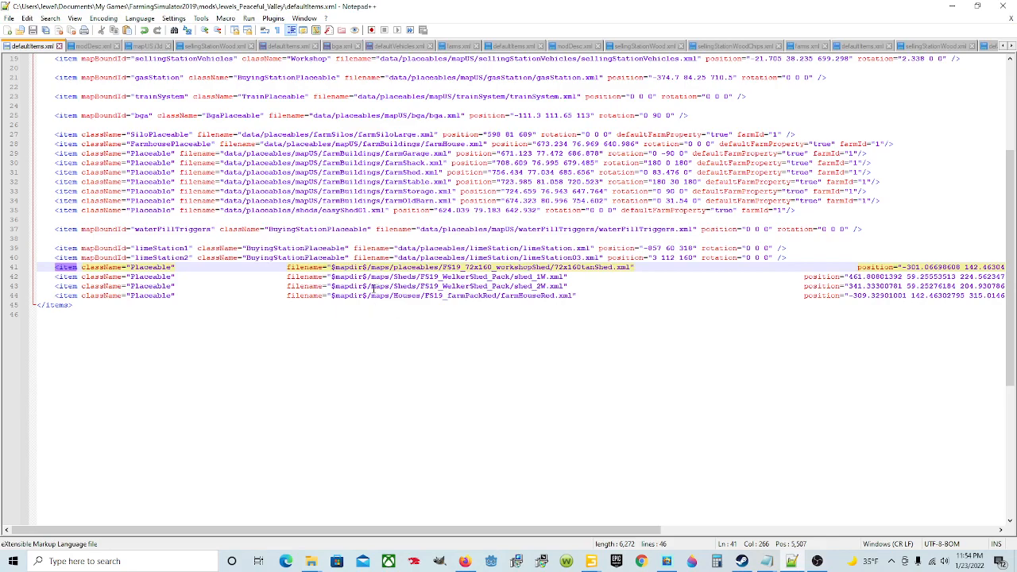
pyautogui.scroll(6, 356, 342)
pyautogui.scroll(-6, 353, 335)
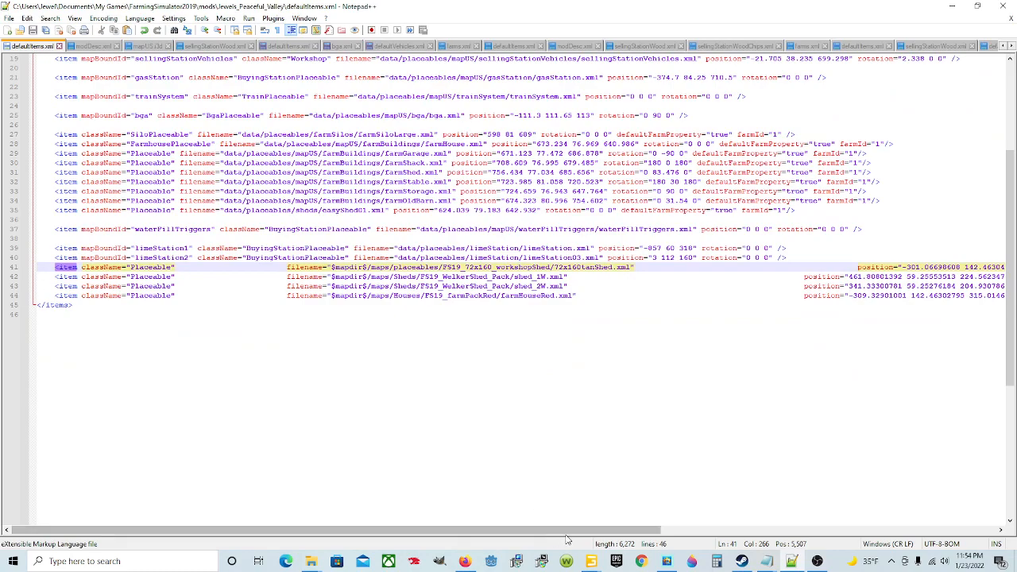
pyautogui.moveTo(321, 564)
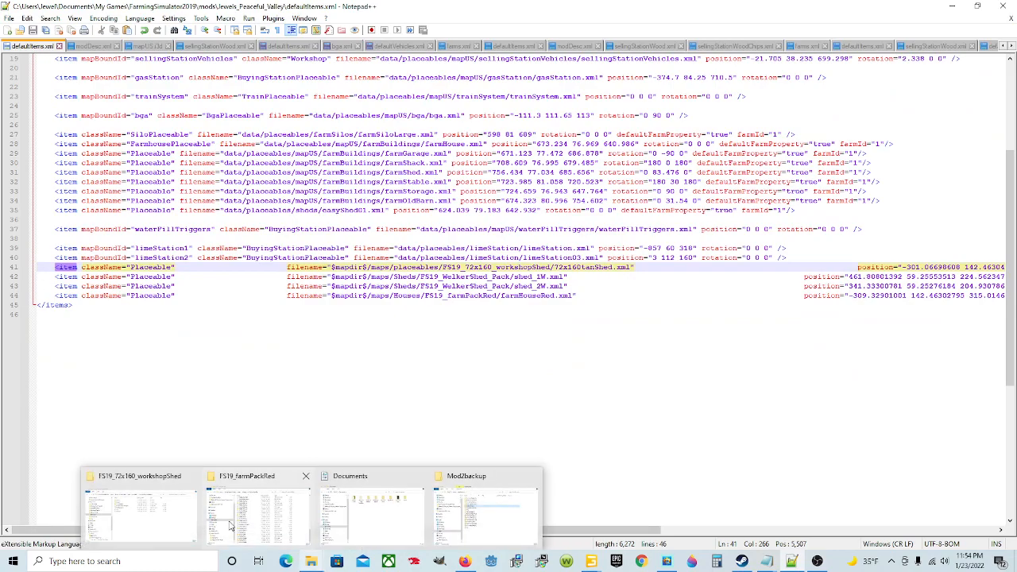
pyautogui.click(159, 508)
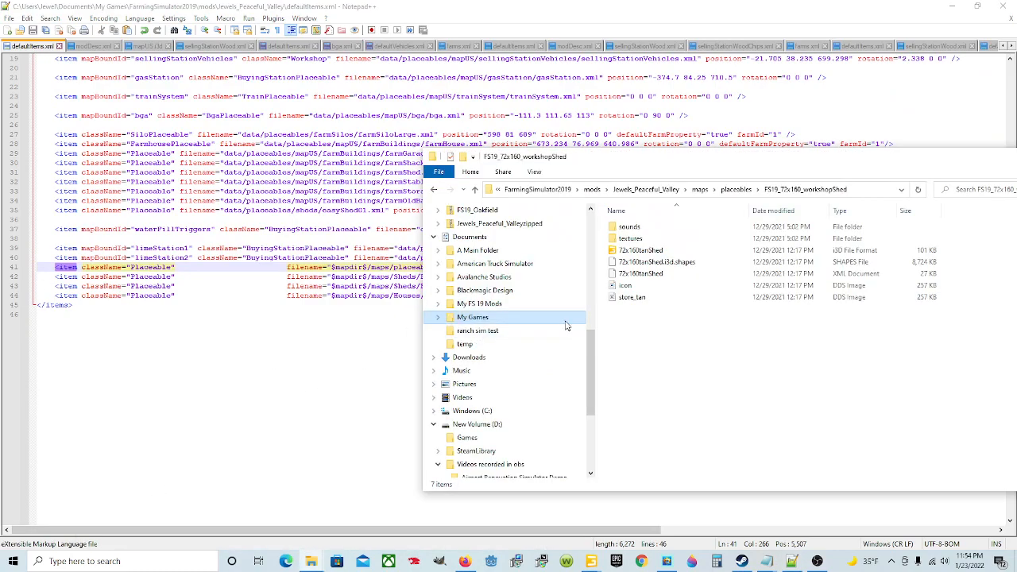
pyautogui.click(468, 237)
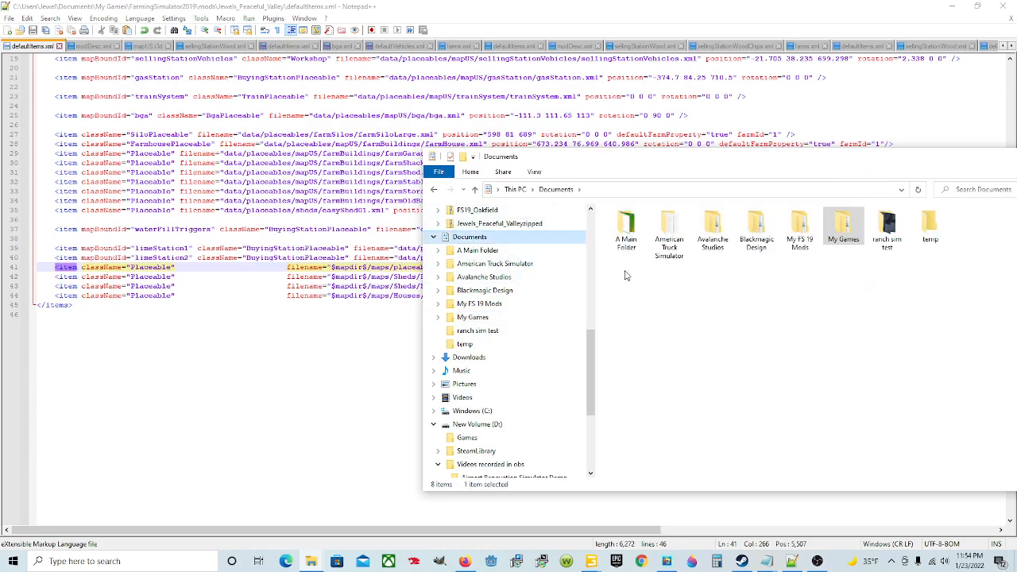
pyautogui.doubleClick(843, 229)
pyautogui.doubleClick(648, 229)
pyautogui.doubleClick(645, 273)
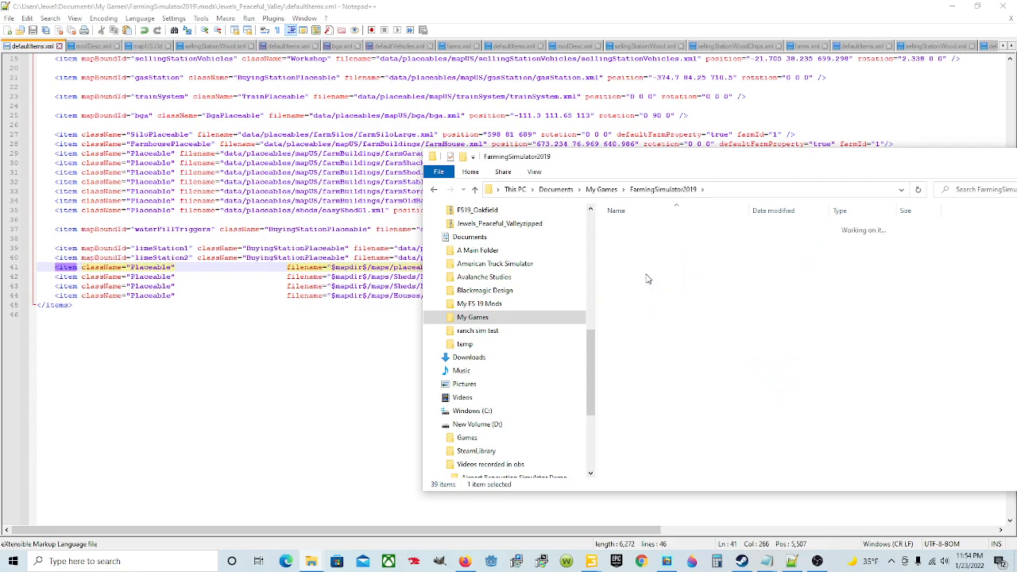
pyautogui.click(657, 230)
pyautogui.doubleClick(656, 230)
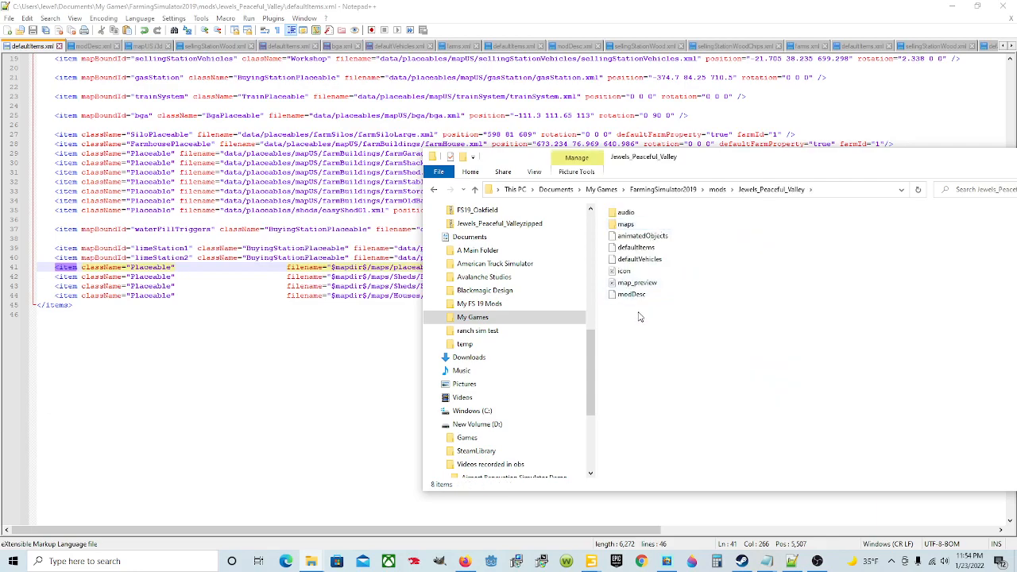
pyautogui.click(640, 296)
pyautogui.rightClick(642, 298)
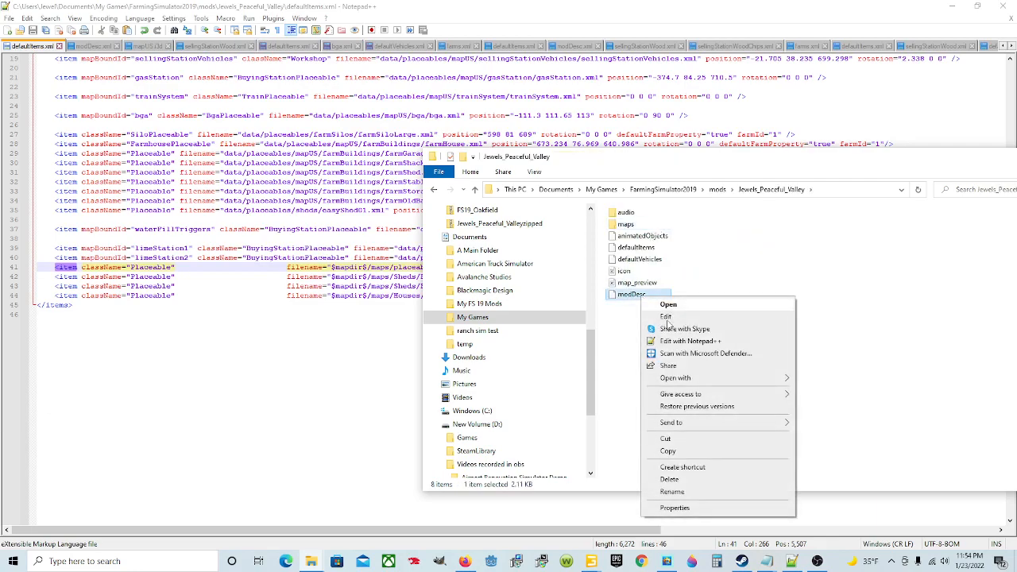
pyautogui.click(703, 343)
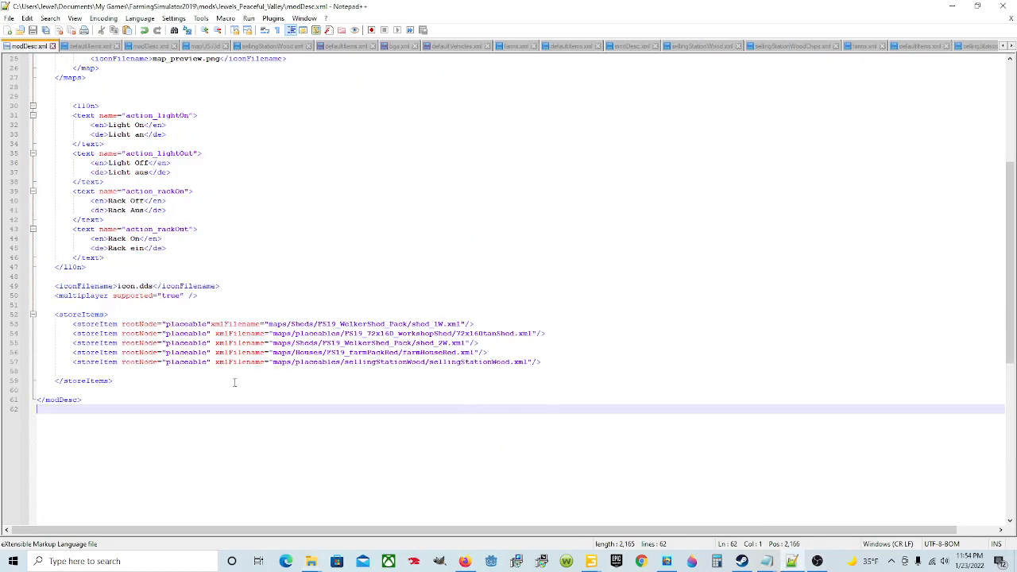
# Step: Examine the storeItems block on lines 52 to 59 of modDesc.xml, including its placeable entries
pyautogui.moveTo(56, 315); pyautogui.dragTo(174, 378)
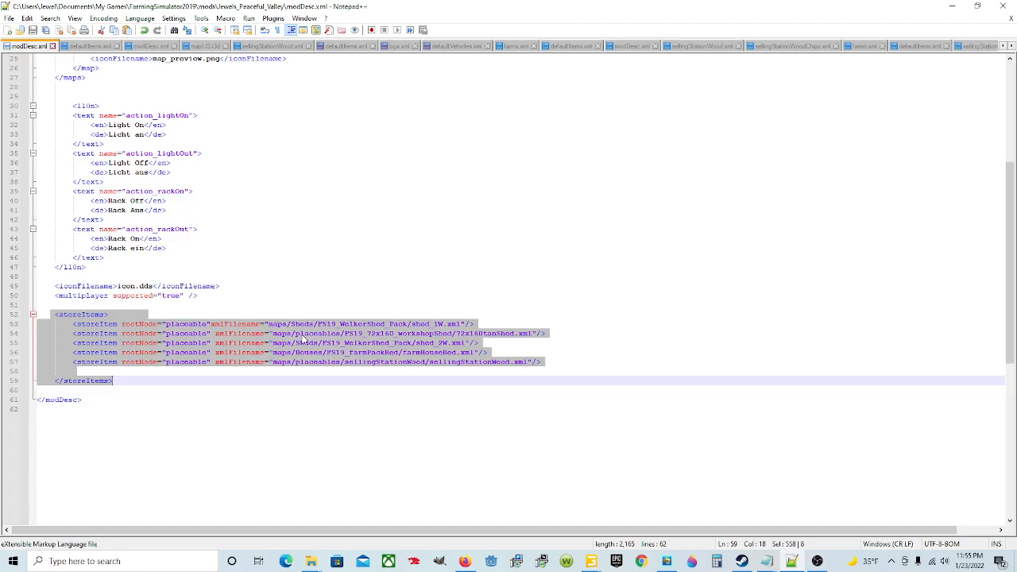
pyautogui.click(552, 363)
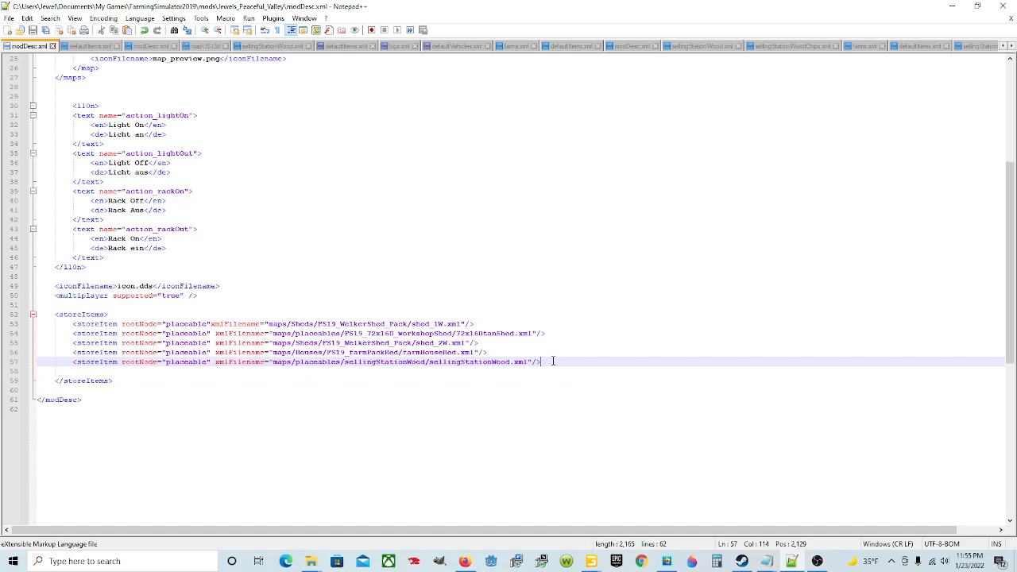
pyautogui.click(541, 389)
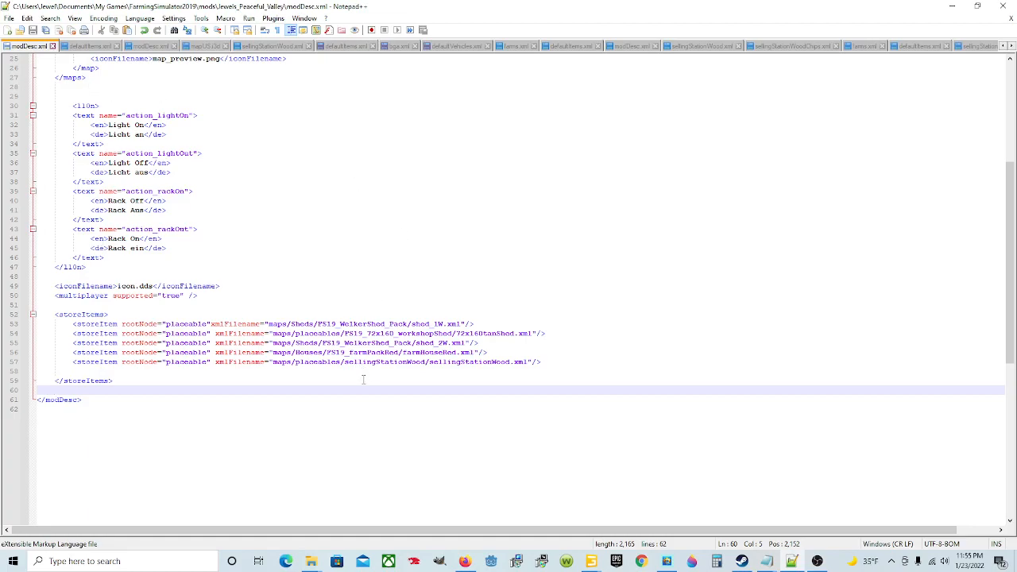
# Step: Examine the l10n light and rack text entries on lines 30 to 47 and the 72x160tanShed store item on line 54
pyautogui.click(229, 238)
pyautogui.click(232, 249)
pyautogui.click(232, 258)
pyautogui.click(232, 268)
pyautogui.click(76, 106)
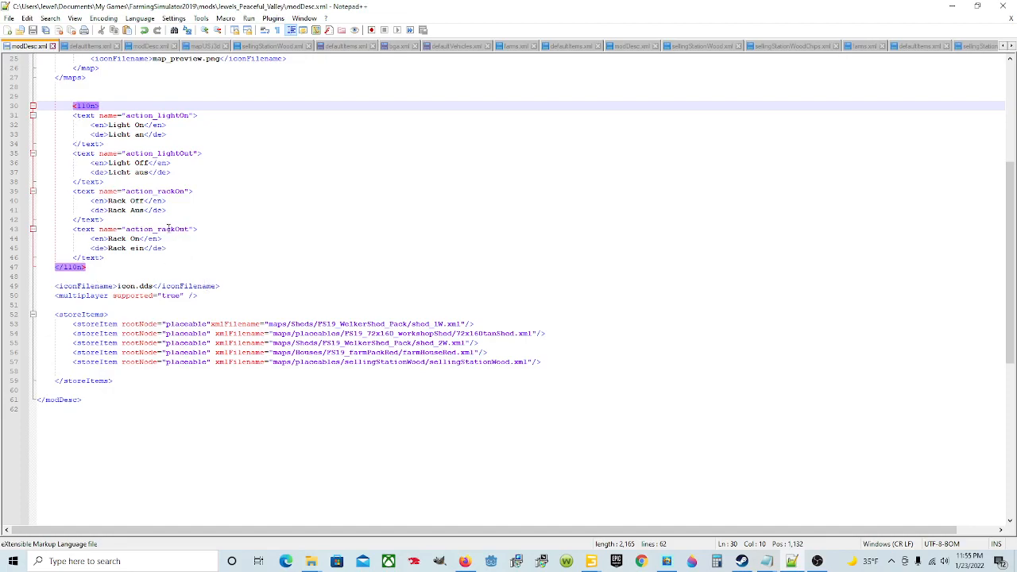
pyautogui.click(230, 229)
pyautogui.click(181, 115)
pyautogui.click(220, 198)
pyautogui.click(179, 134)
pyautogui.click(184, 104)
pyautogui.click(184, 122)
pyautogui.click(186, 178)
pyautogui.click(189, 192)
pyautogui.click(184, 210)
pyautogui.click(253, 250)
pyautogui.click(245, 240)
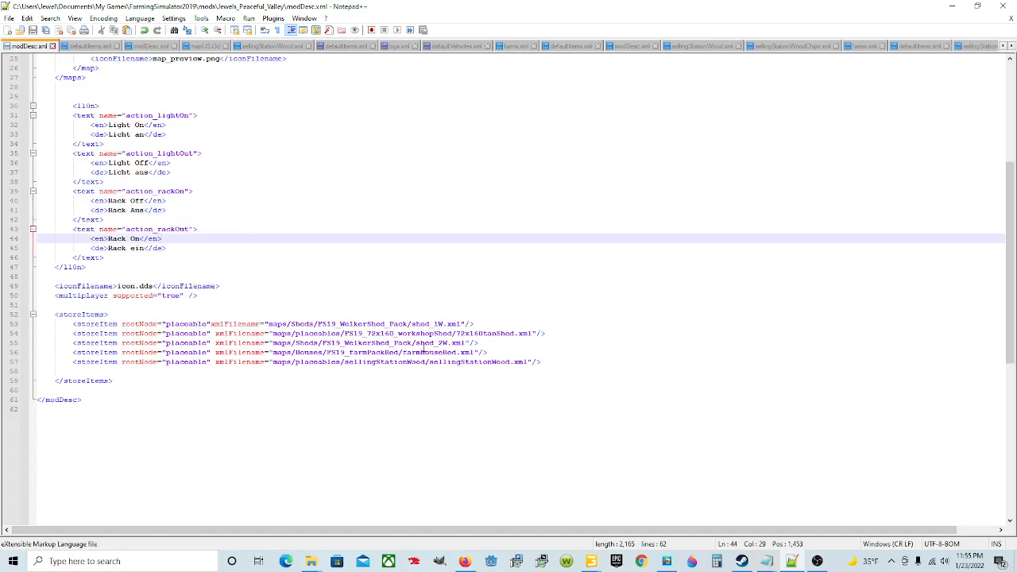
pyautogui.click(410, 334)
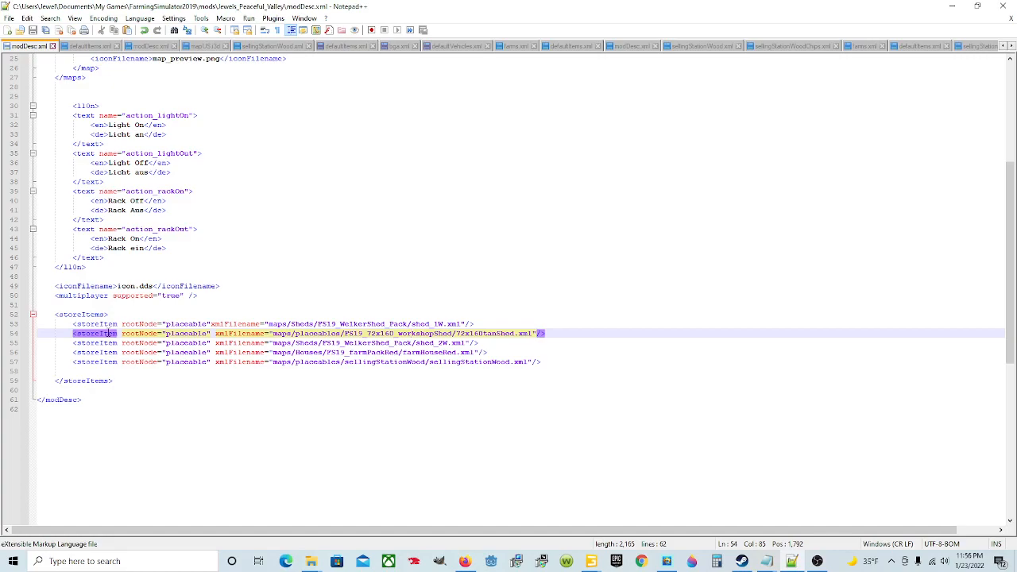
pyautogui.click(259, 390)
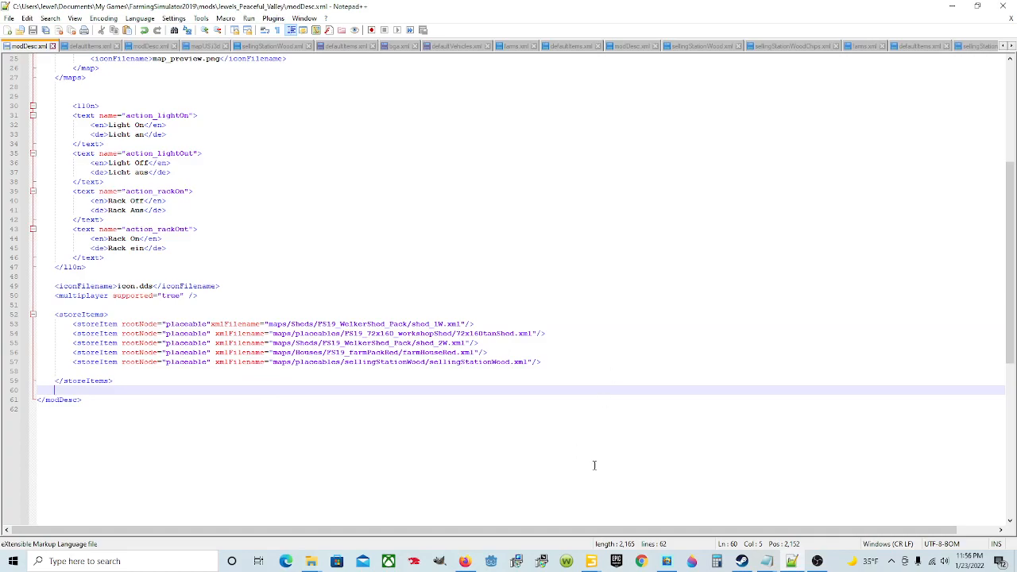
# Step: Switch to the GIANTS Editor window with mapUS.i3d and delete the 72x160tanShed object from the scene
pyautogui.moveTo(591, 561)
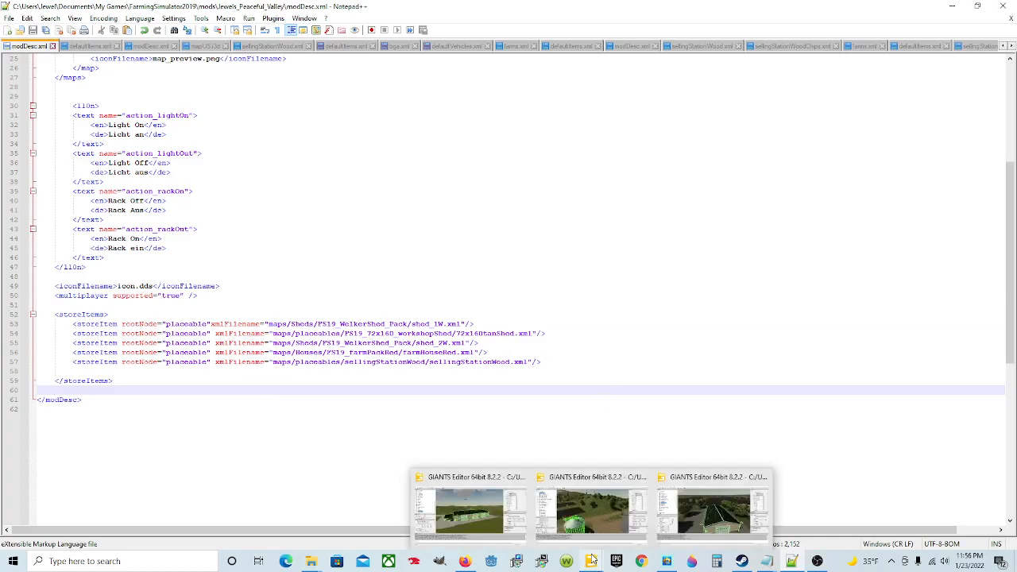
pyautogui.click(494, 509)
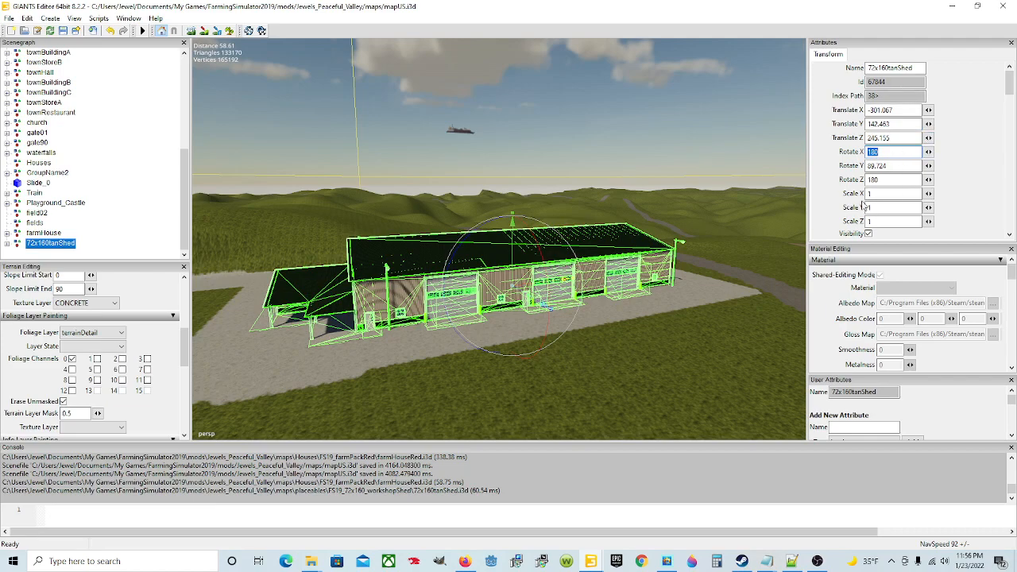
pyautogui.click(527, 352)
pyautogui.click(433, 298)
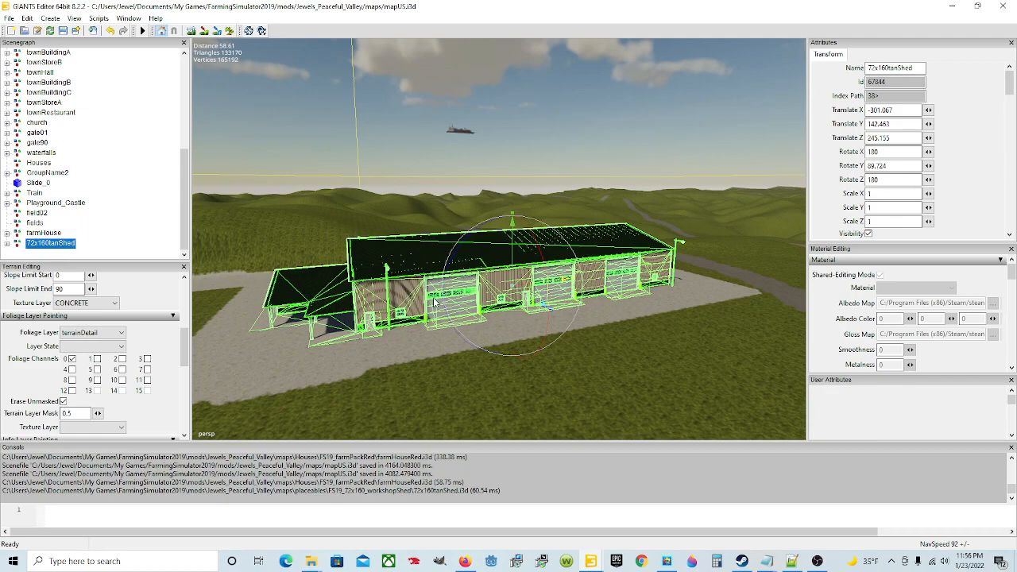
pyautogui.press('Delete')
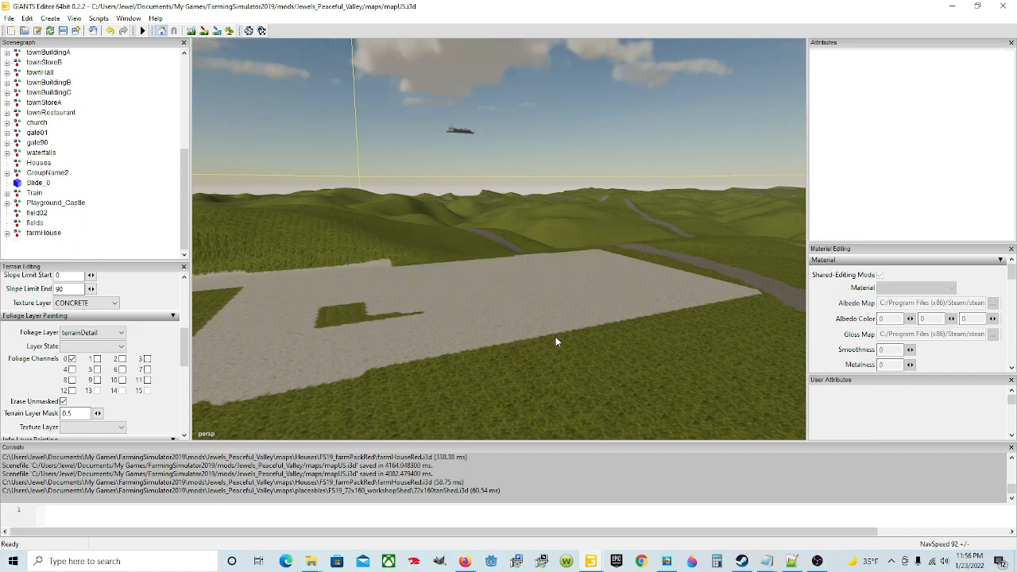
# Step: Paint CONCRETE over the remaining grass patch in the shed's pad and save the mapUS.i3d scene
pyautogui.click(204, 30)
pyautogui.moveTo(394, 311)
pyautogui.mouseDown()
pyautogui.moveTo(379, 321)
pyautogui.moveTo(332, 311)
pyautogui.moveTo(371, 321)
pyautogui.mouseUp()
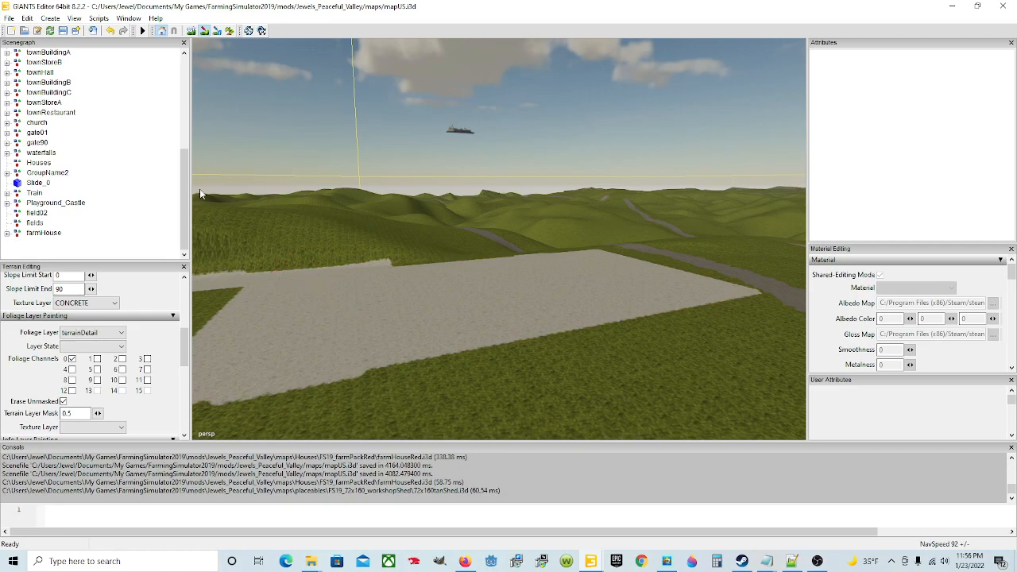
pyautogui.click(63, 30)
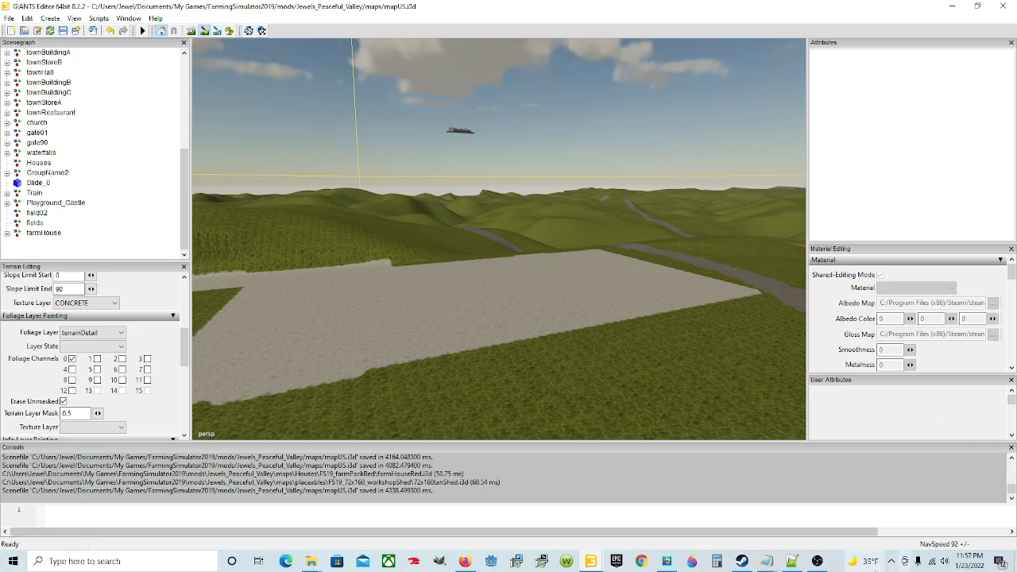
# Step: Switch to File Explorer's Jewels_Peaceful_Valley folder and open the animatedObjects file in Notepad++
pyautogui.click(311, 561)
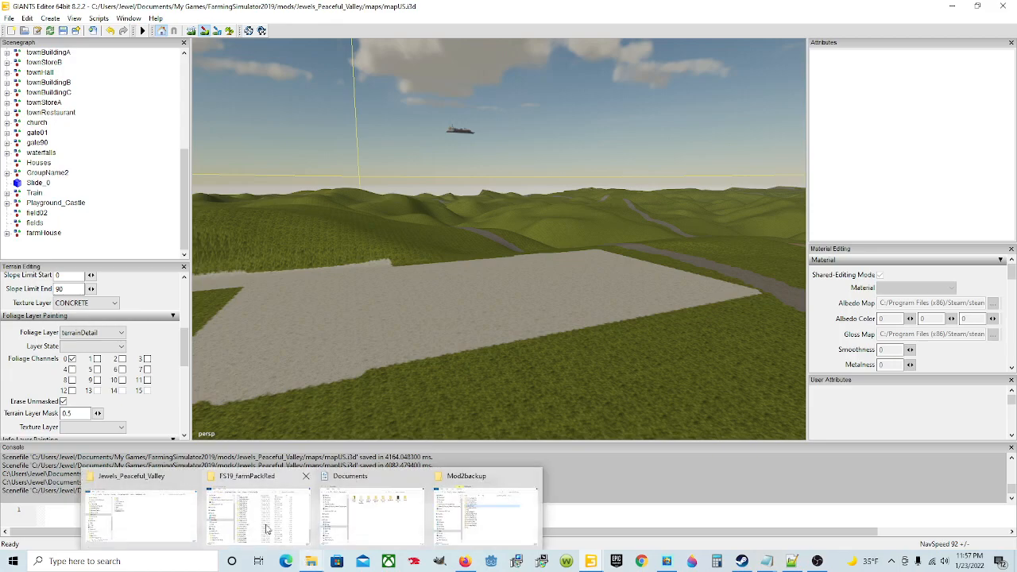
pyautogui.click(158, 499)
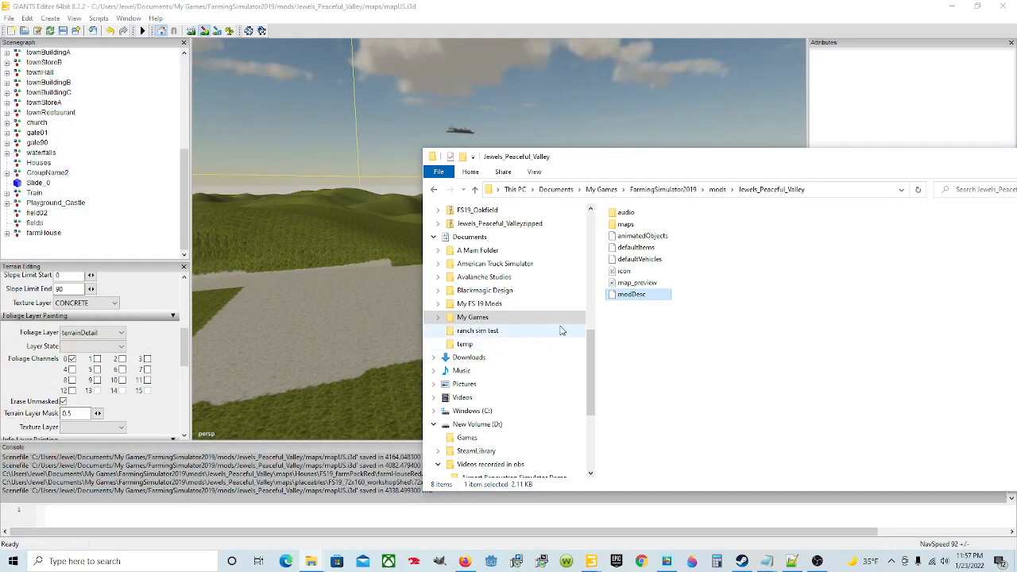
pyautogui.click(661, 236)
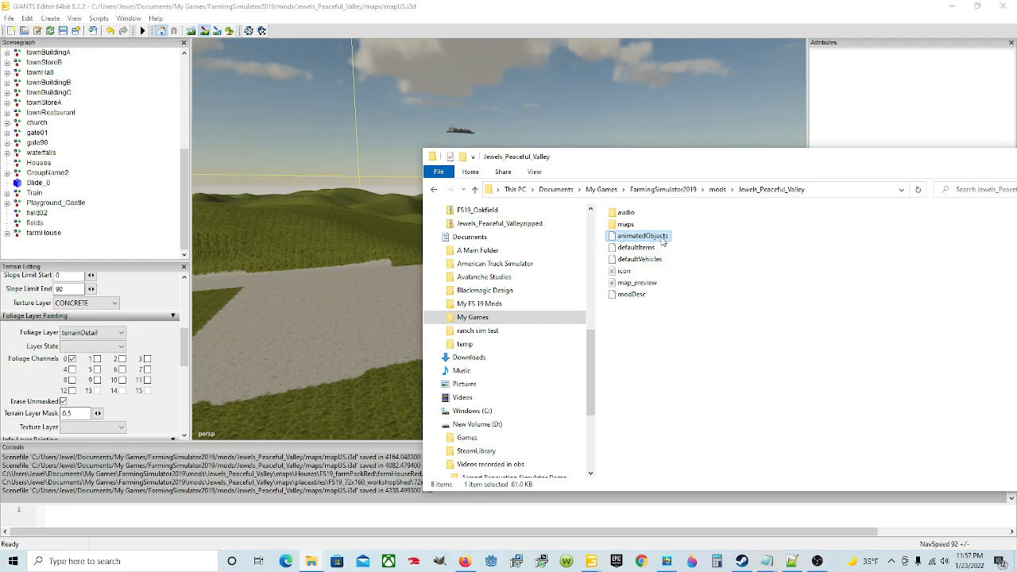
pyautogui.rightClick(660, 240)
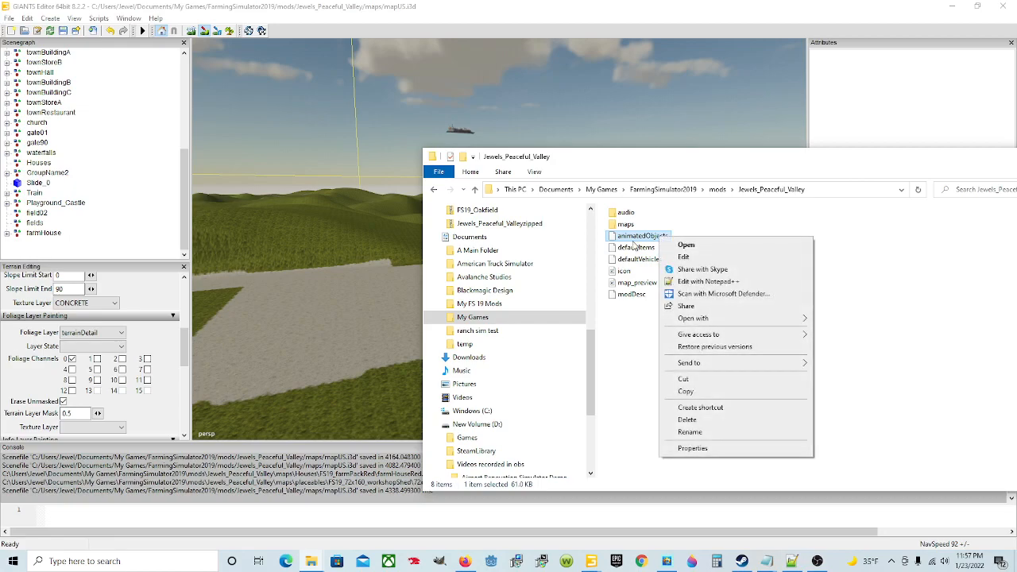
pyautogui.click(709, 282)
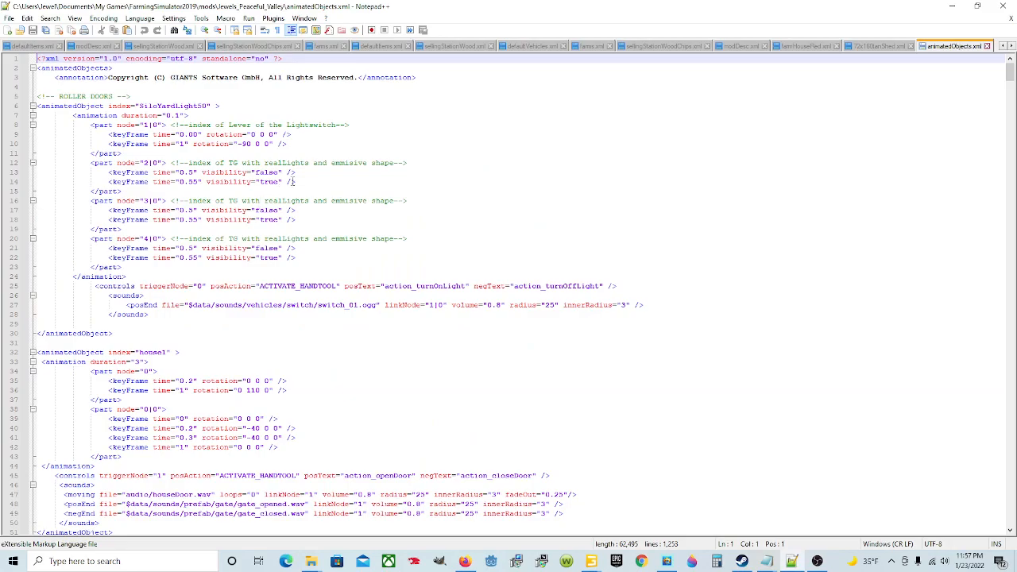
# Step: Examine the light, door and gate animatedObject entries in animatedObjects.xml and close the file
pyautogui.scroll(-20, 360, 298)
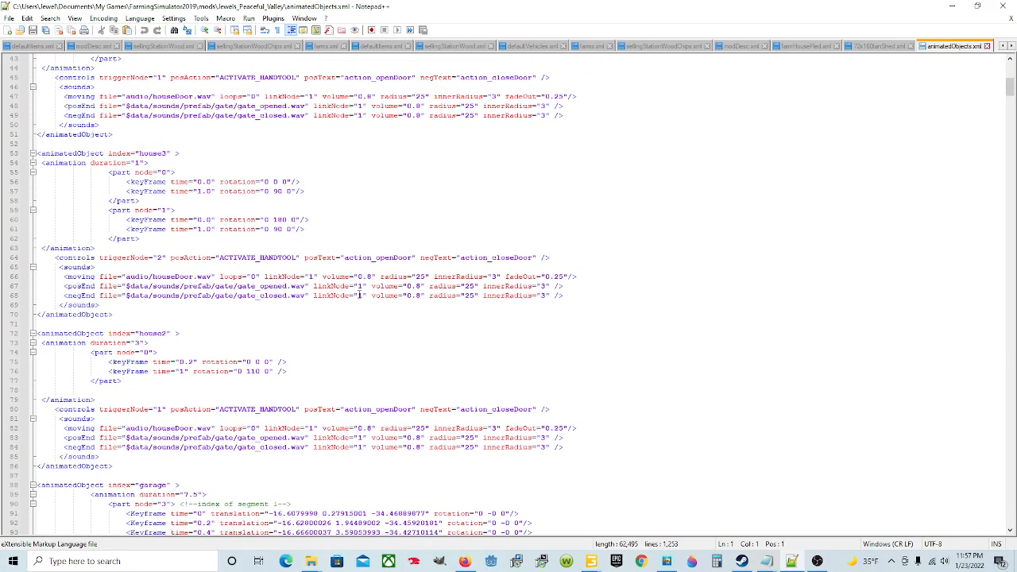
pyautogui.scroll(-20, 348, 296)
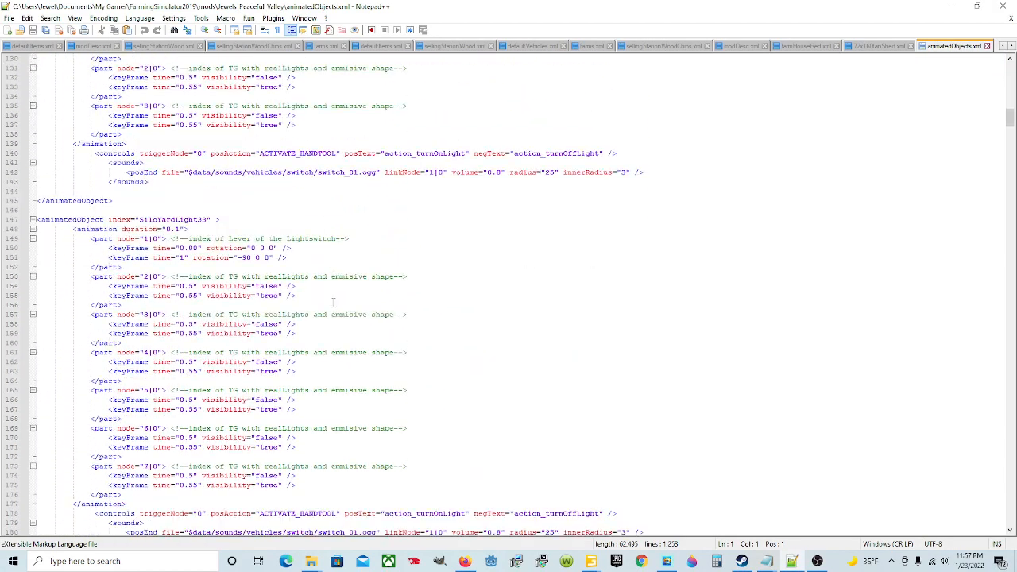
pyautogui.scroll(-20, 330, 302)
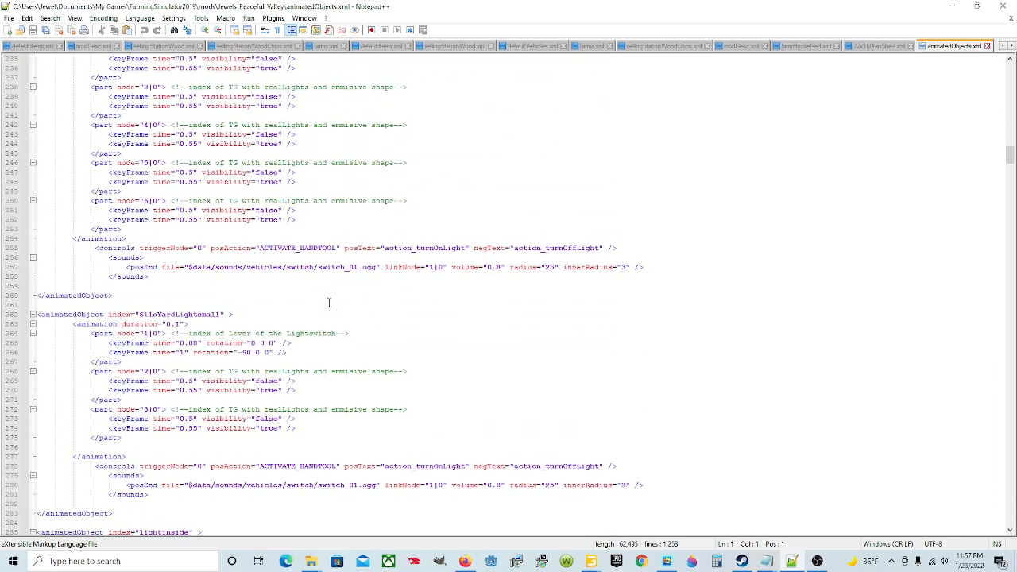
pyautogui.scroll(-20, 327, 302)
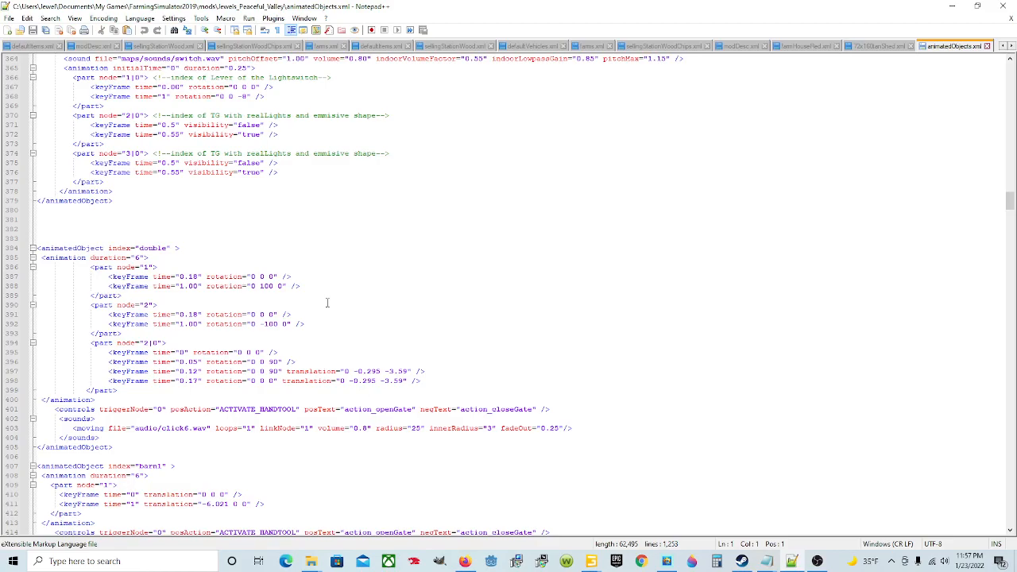
pyautogui.scroll(12, 327, 302)
pyautogui.moveTo(1009, 191); pyautogui.dragTo(1009, 63)
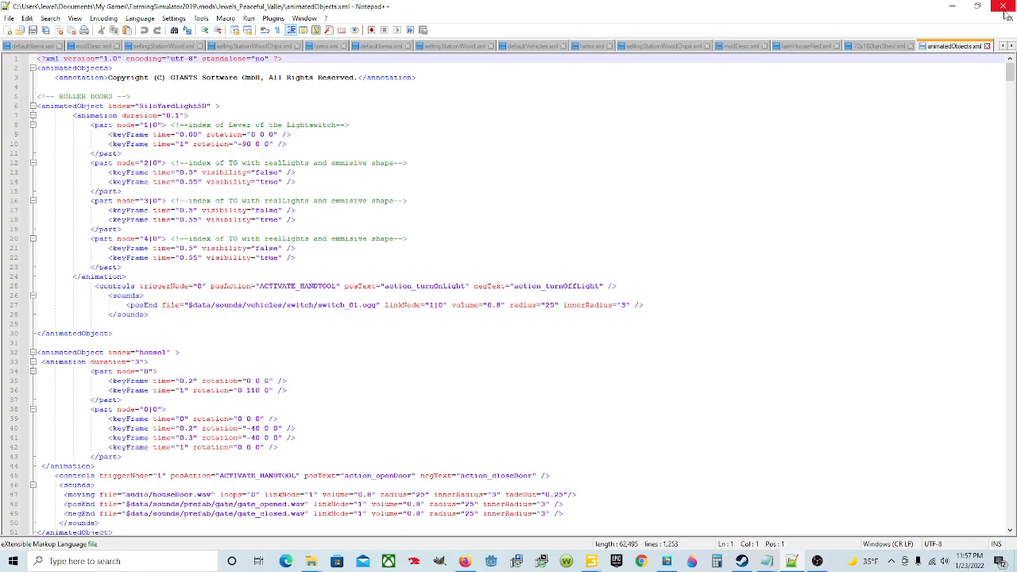
pyautogui.click(988, 46)
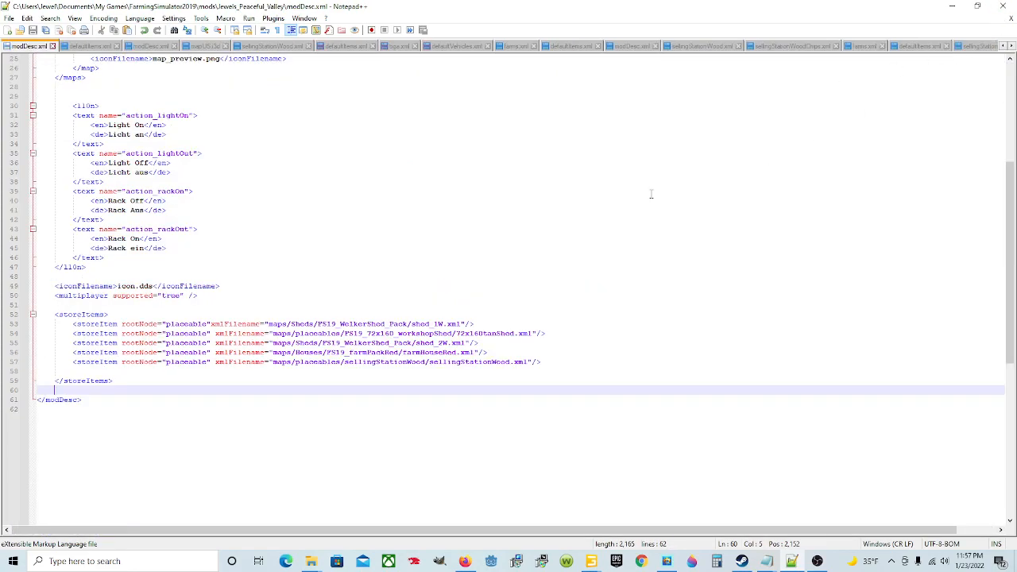
# Step: Switch to File Explorer, go up to the mods folder and reopen Jewels_Peaceful_Valley to review its contents
pyautogui.moveTo(311, 561)
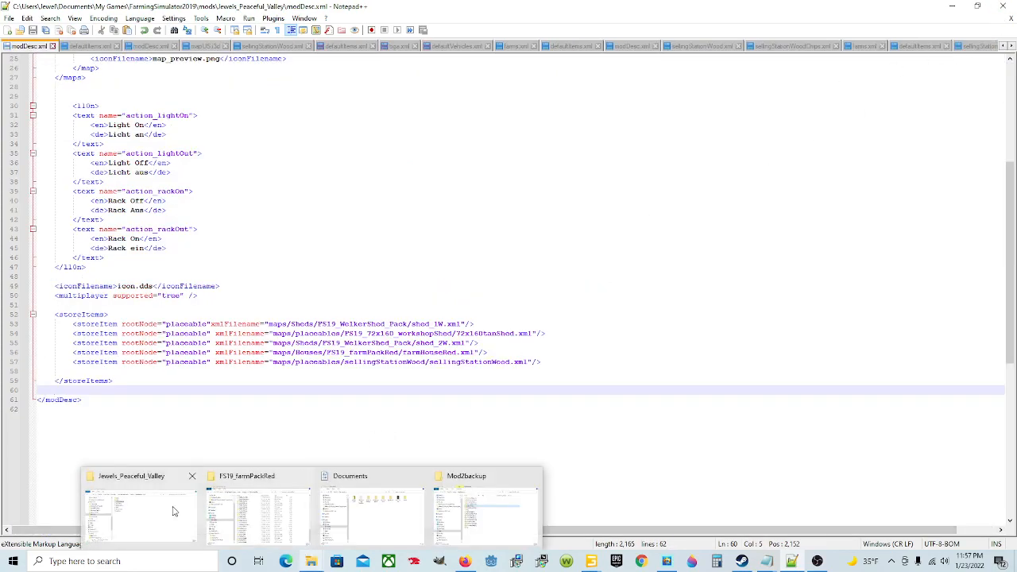
pyautogui.click(259, 513)
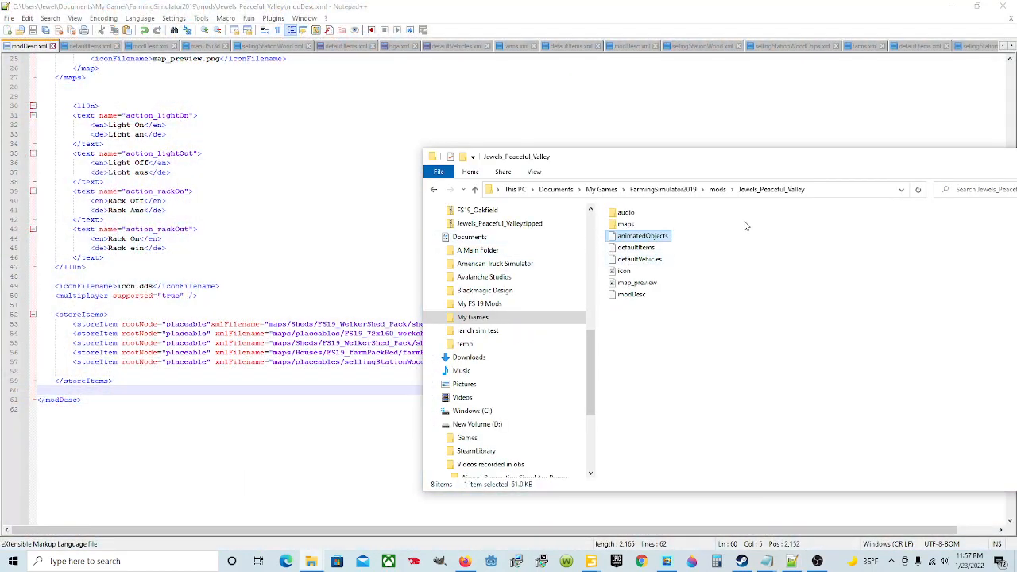
pyautogui.click(753, 191)
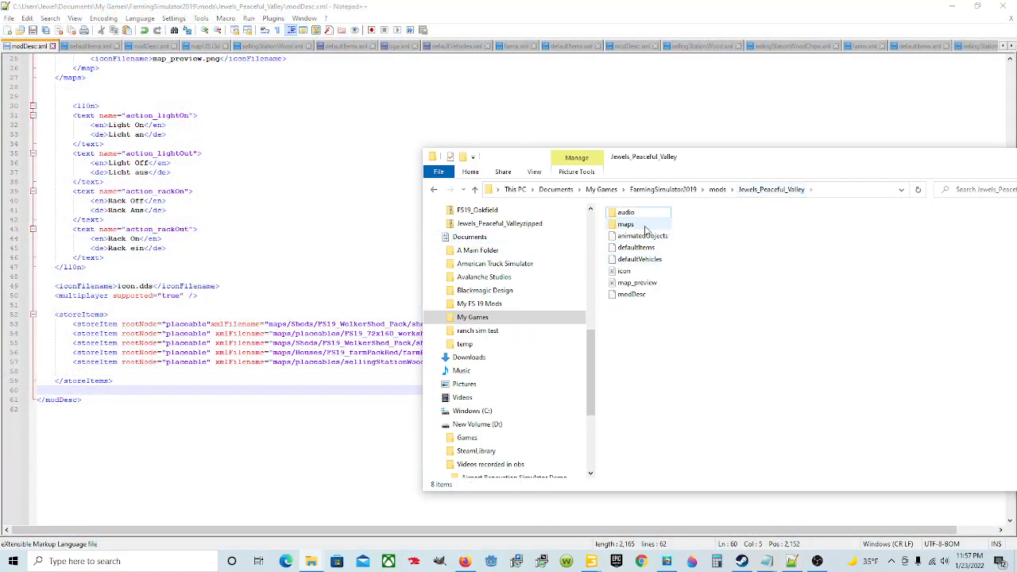
pyautogui.click(718, 190)
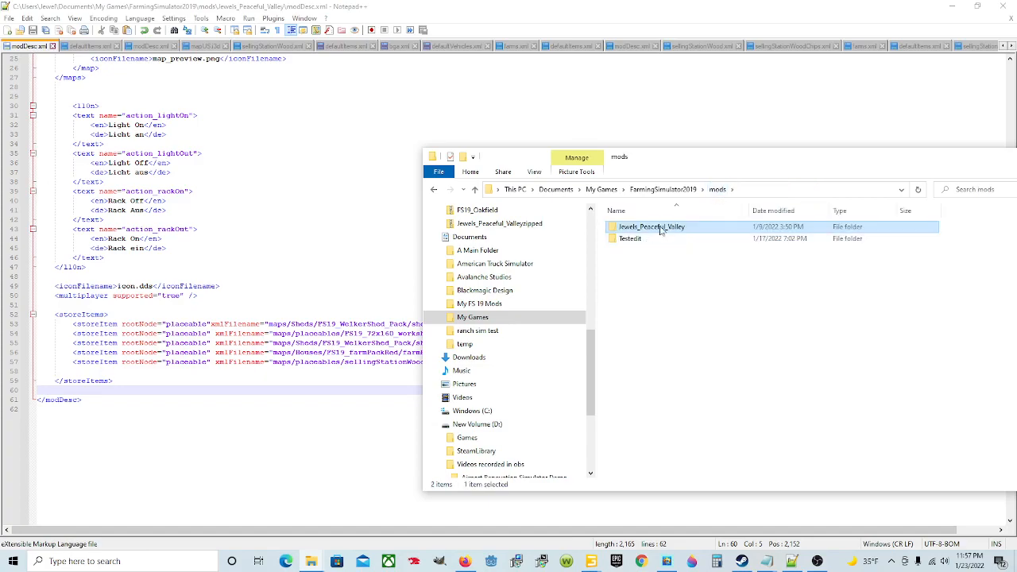
pyautogui.doubleClick(697, 231)
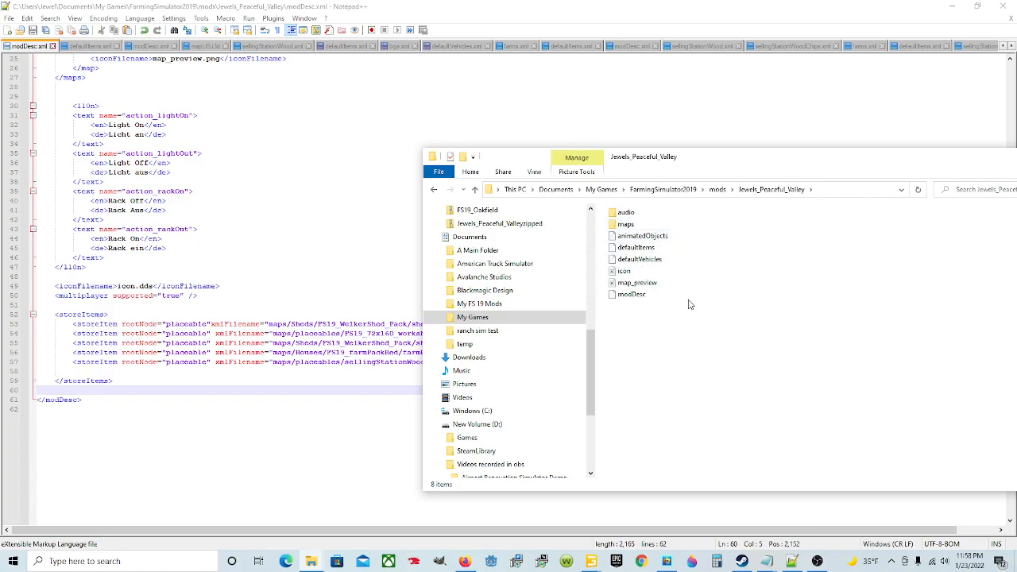
pyautogui.rightClick(723, 342)
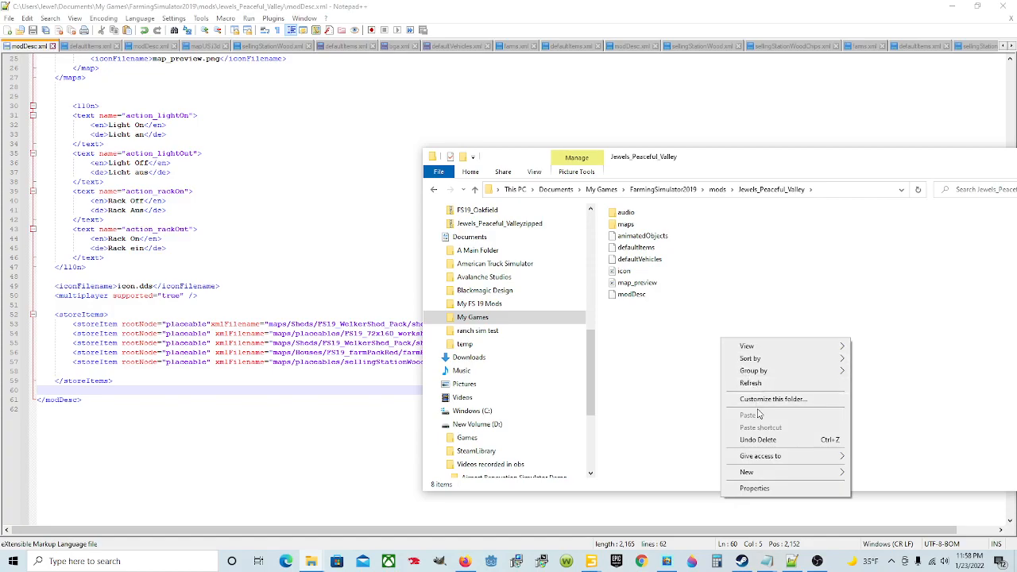
pyautogui.click(664, 389)
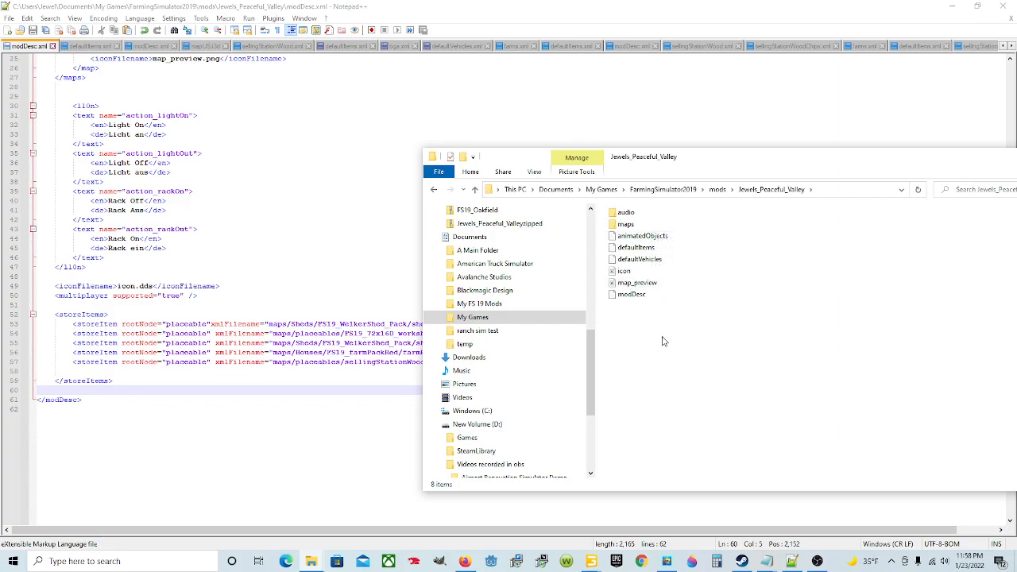
# Step: Switch to Steam and launch Farming Simulator 19
pyautogui.click(743, 561)
pyautogui.click(523, 216)
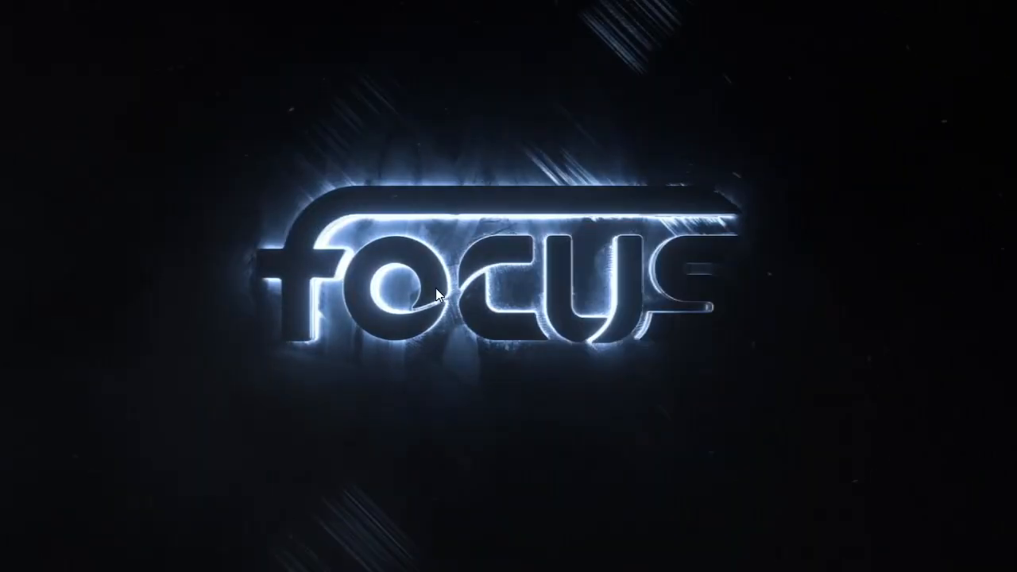
pyautogui.click(441, 302)
pyautogui.click(400, 314)
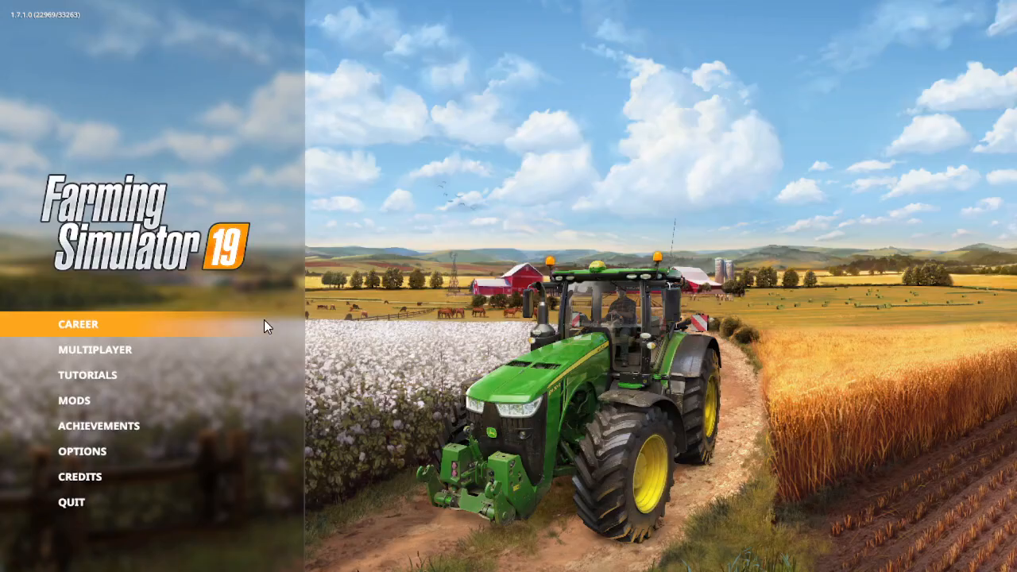
# Step: Start a new career in the unused Savegame 16 slot on the Jewels Peaceful Valley map
pyautogui.click(186, 318)
pyautogui.scroll(-11, 513, 340)
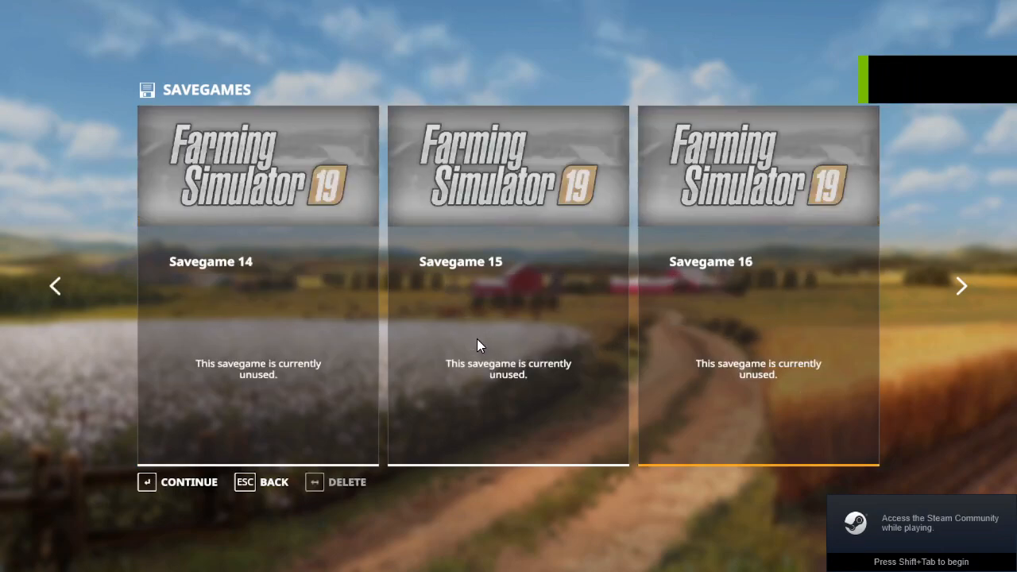
pyautogui.click(196, 488)
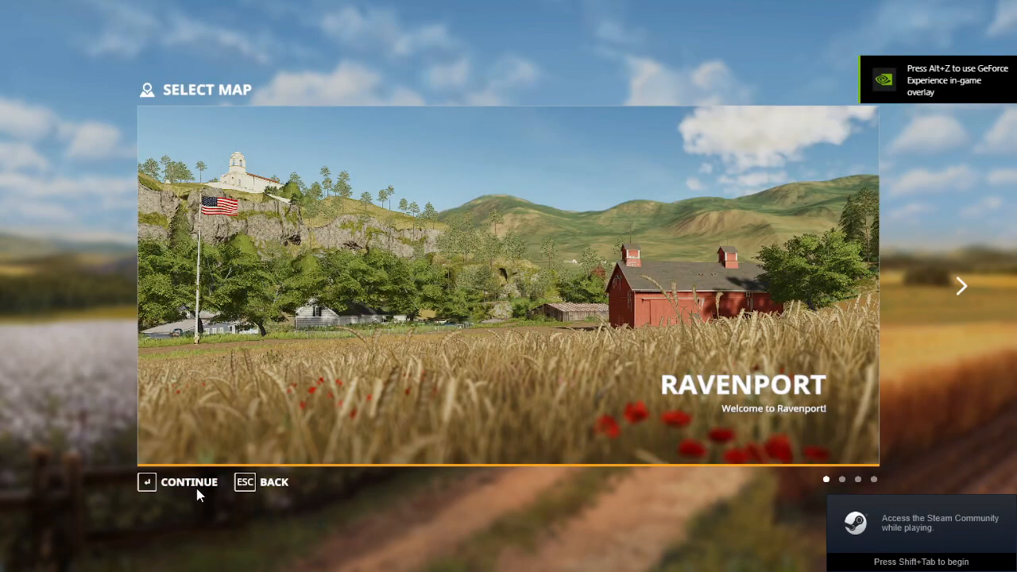
pyautogui.click(961, 283)
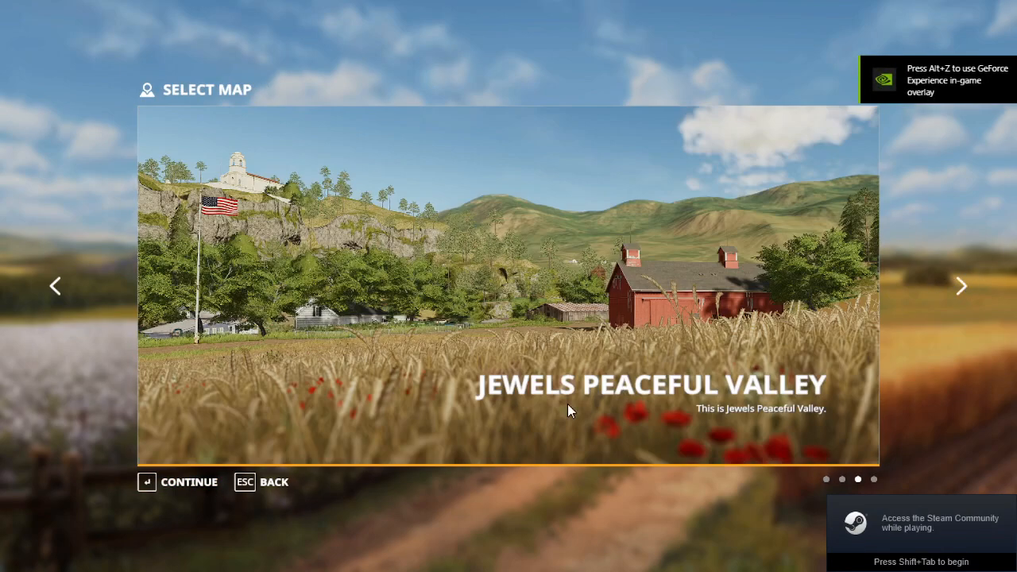
pyautogui.click(198, 480)
pyautogui.click(203, 480)
pyautogui.click(182, 481)
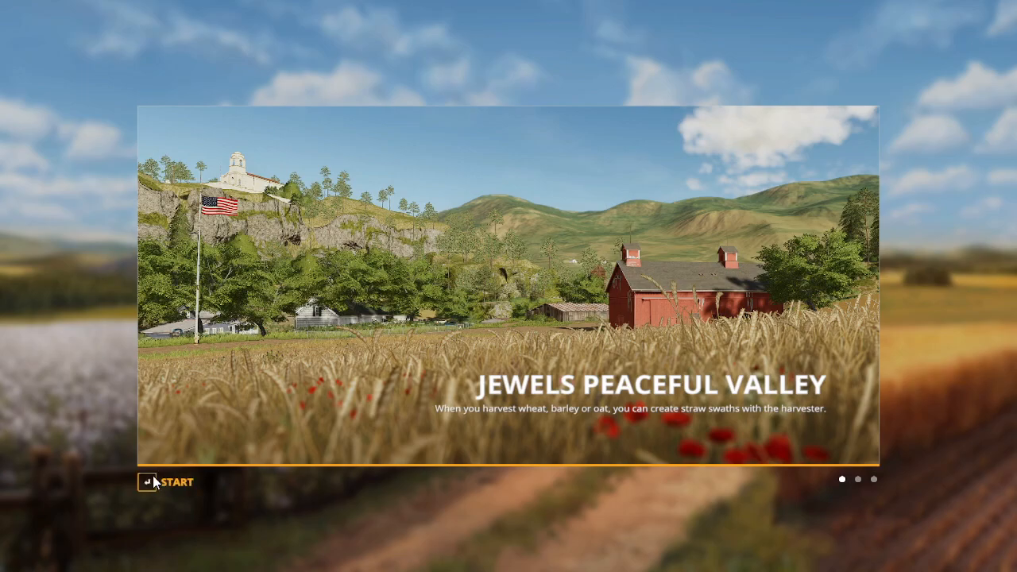
pyautogui.click(155, 482)
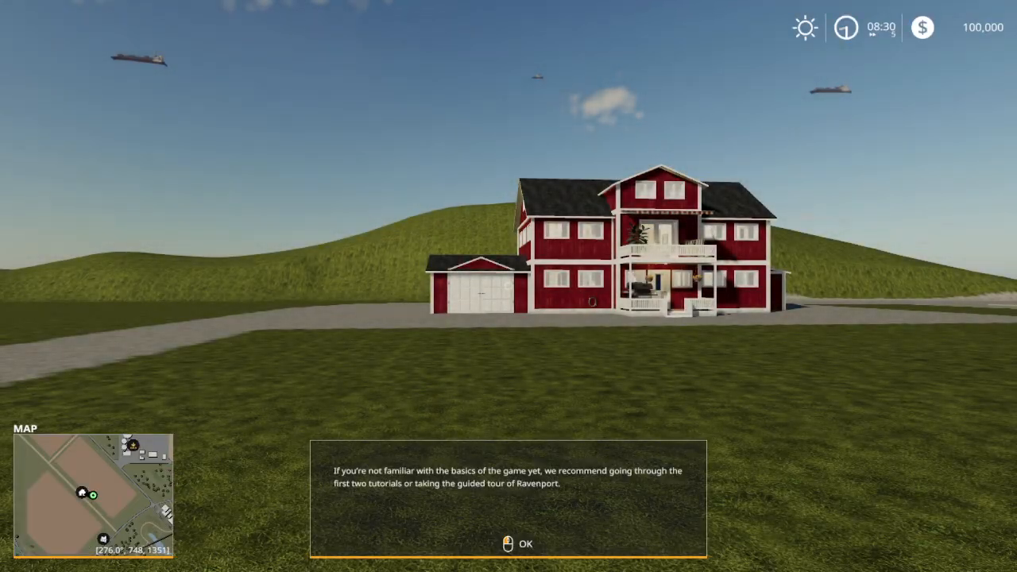
# Step: Dismiss the tutorial recommendation and walk past the red farmhouse to the tan shed to inspect its placement
pyautogui.click(509, 286)
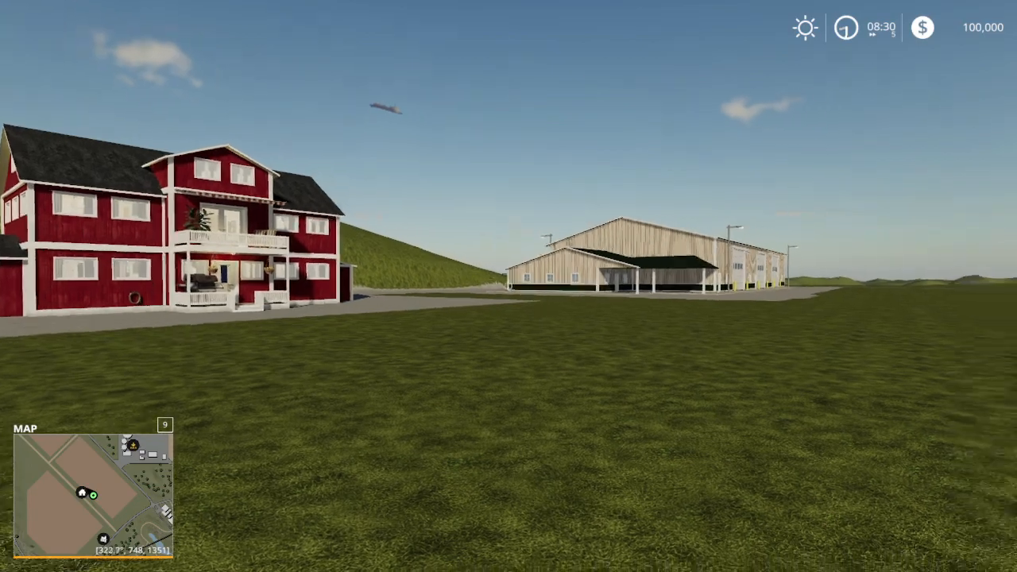
pyautogui.press('w')
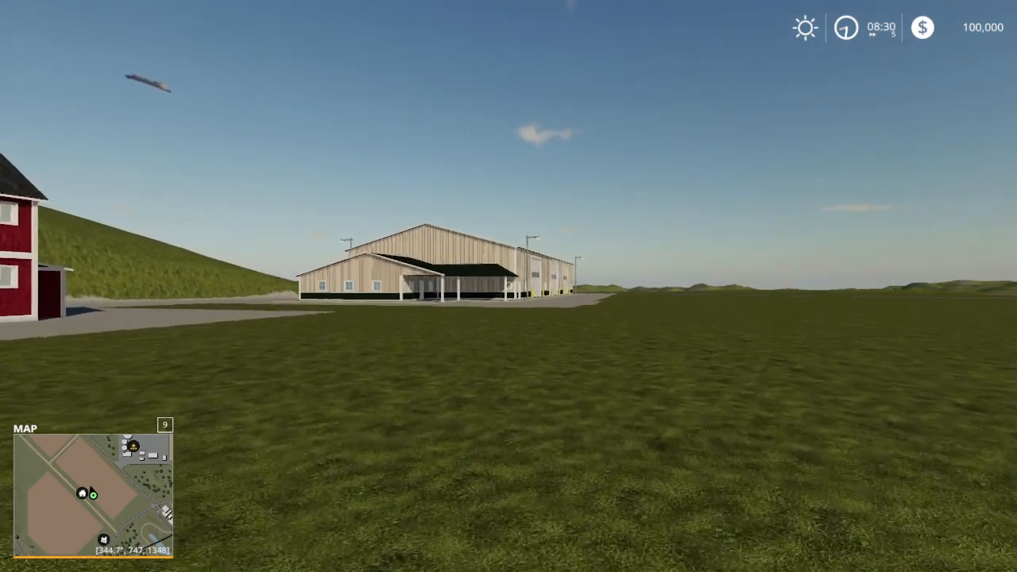
pyautogui.press('w')
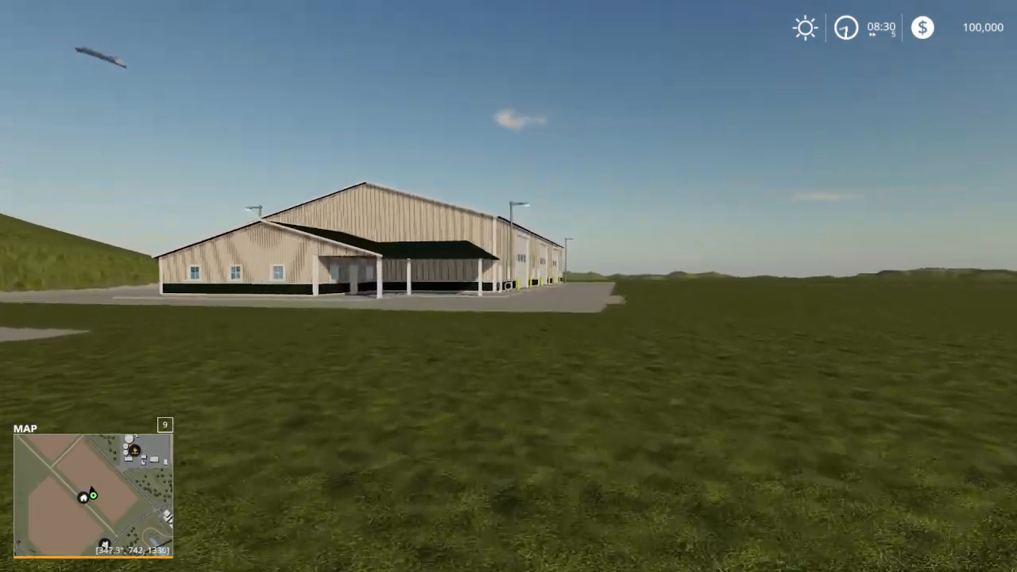
pyautogui.press('w')
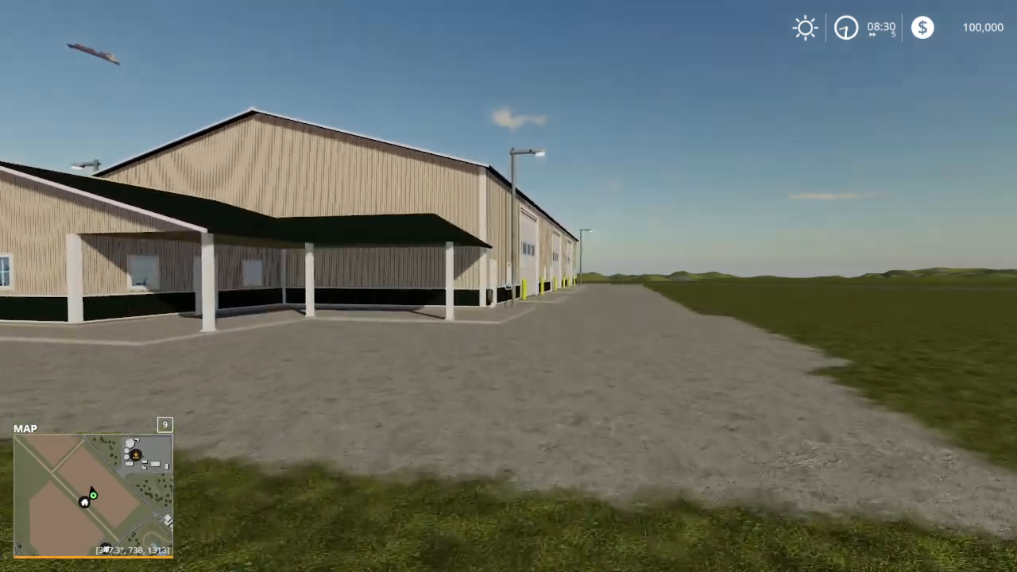
# Step: Walk to the shed's long side, open the walk-in door beside the hose reel and raise the first overhead gate
pyautogui.press('w')
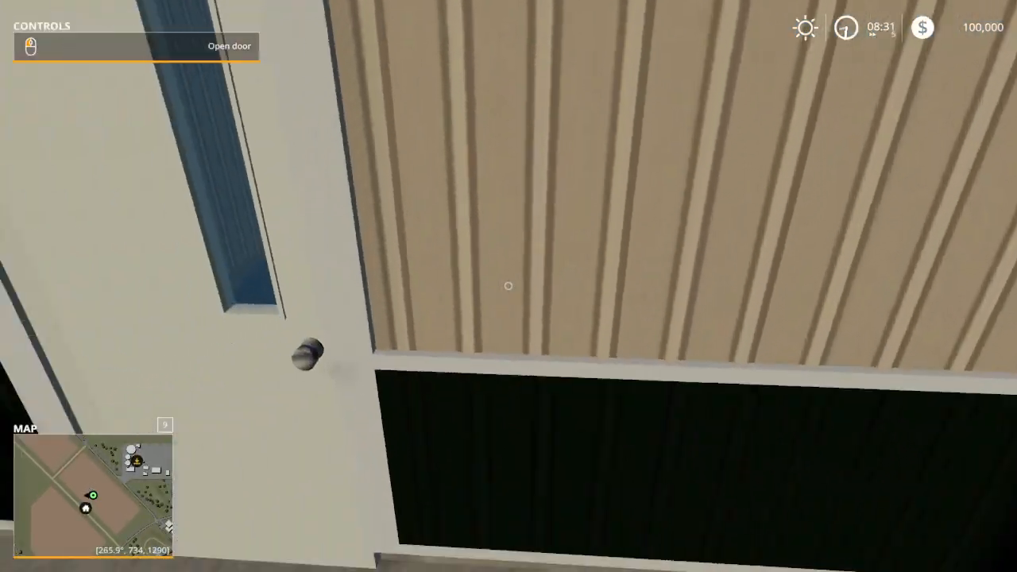
pyautogui.click(508, 286)
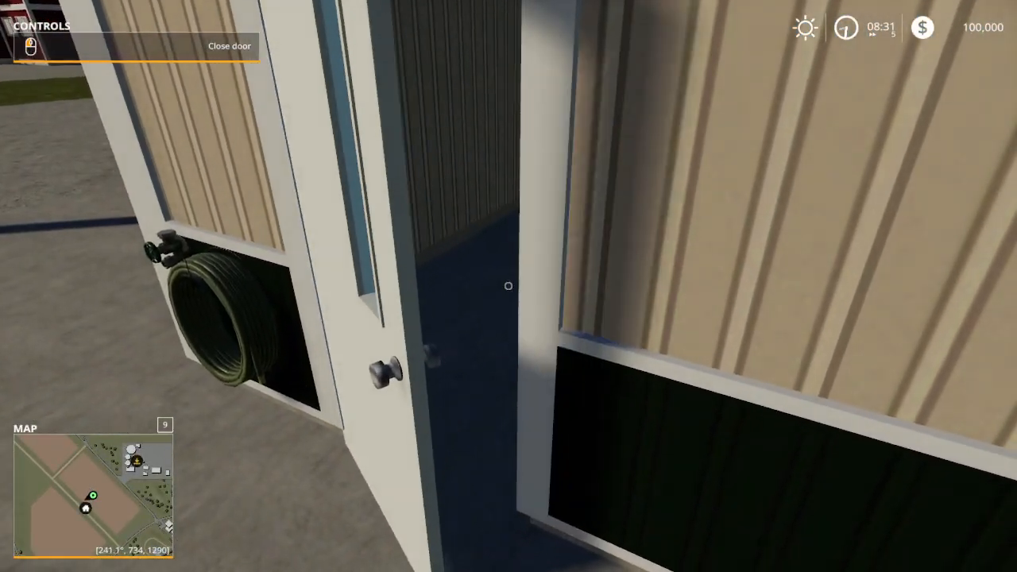
pyautogui.press('w')
pyautogui.press('w')
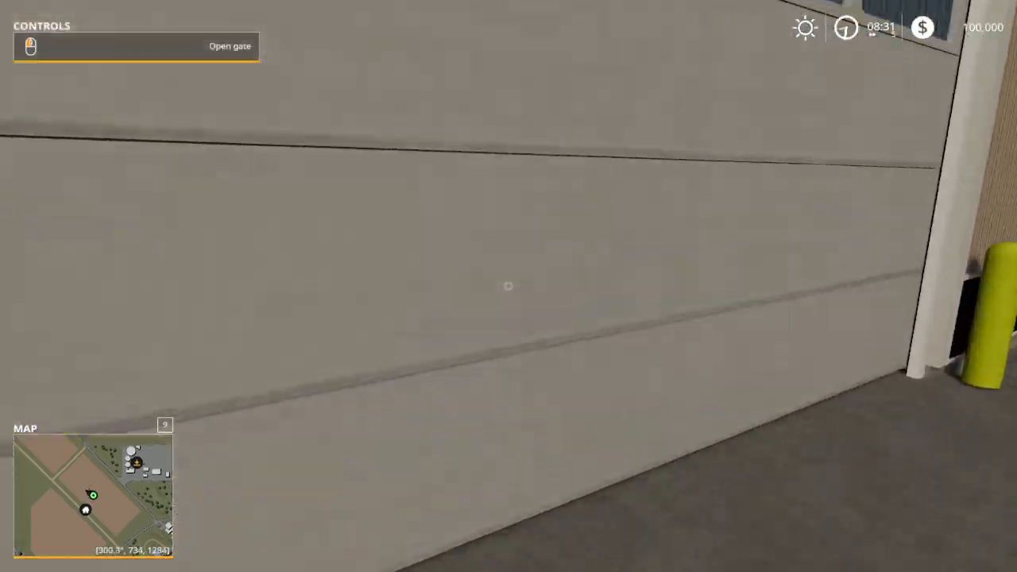
pyautogui.click(508, 286)
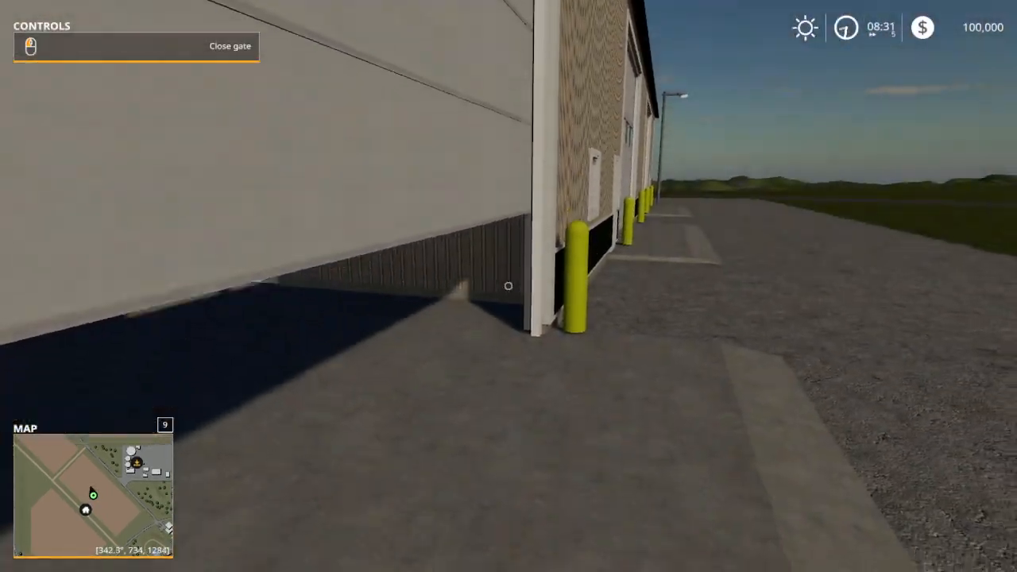
# Step: Walk to the shed's second overhead gate and test the walk-in door beside it by opening and closing it
pyautogui.press('s')
pyautogui.press('w')
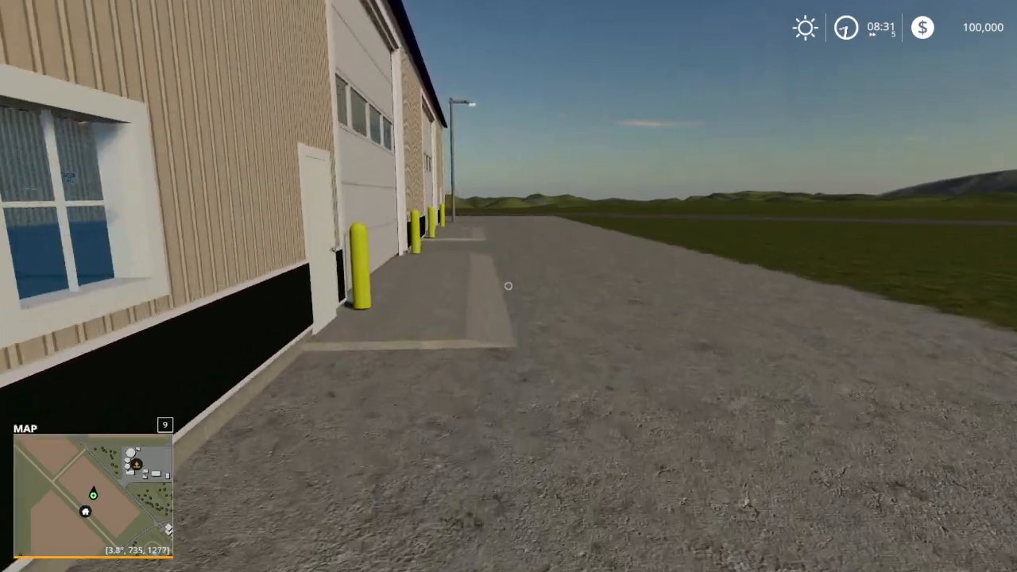
pyautogui.press('w')
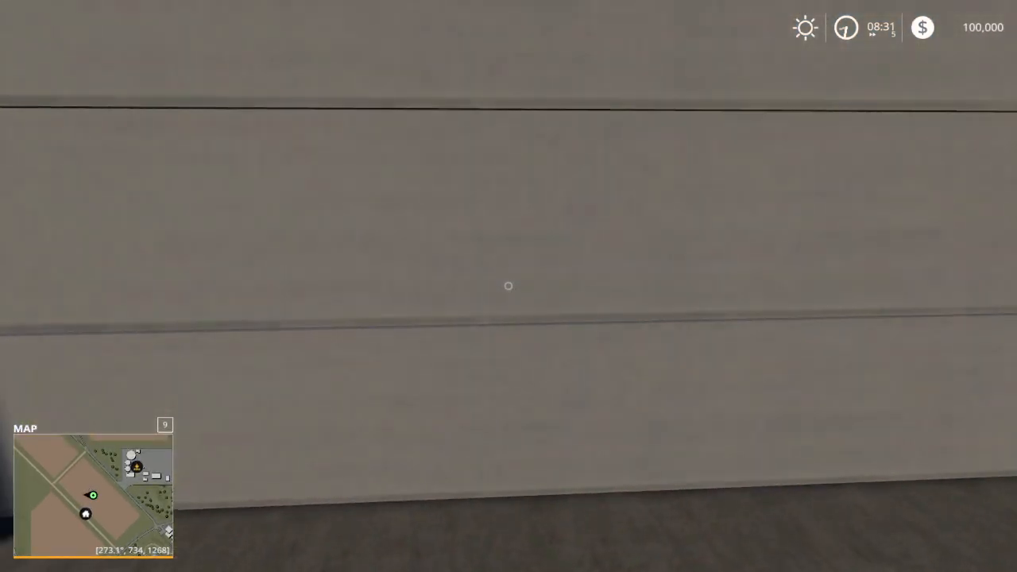
pyautogui.press('s')
pyautogui.press('w')
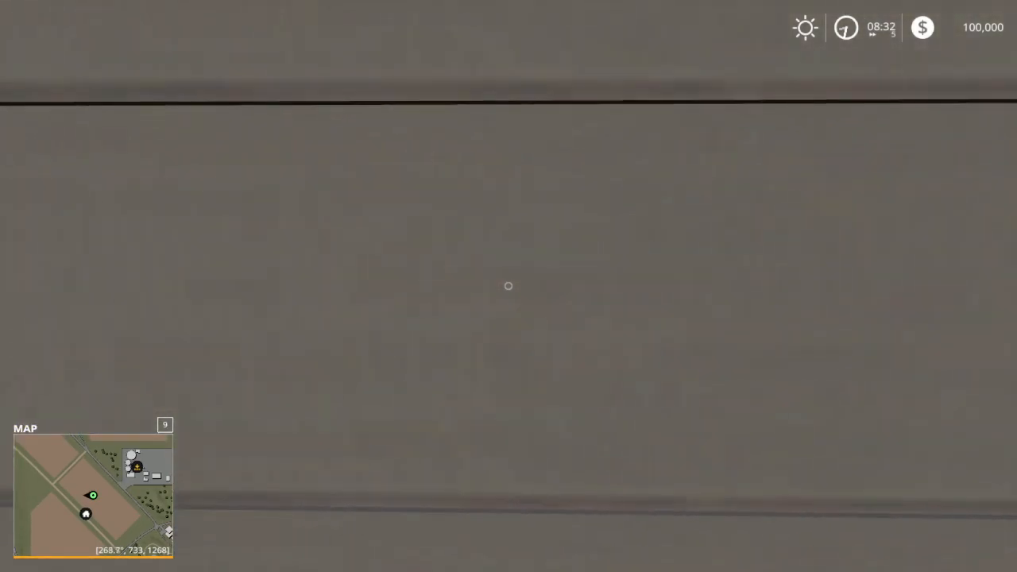
pyautogui.press('w')
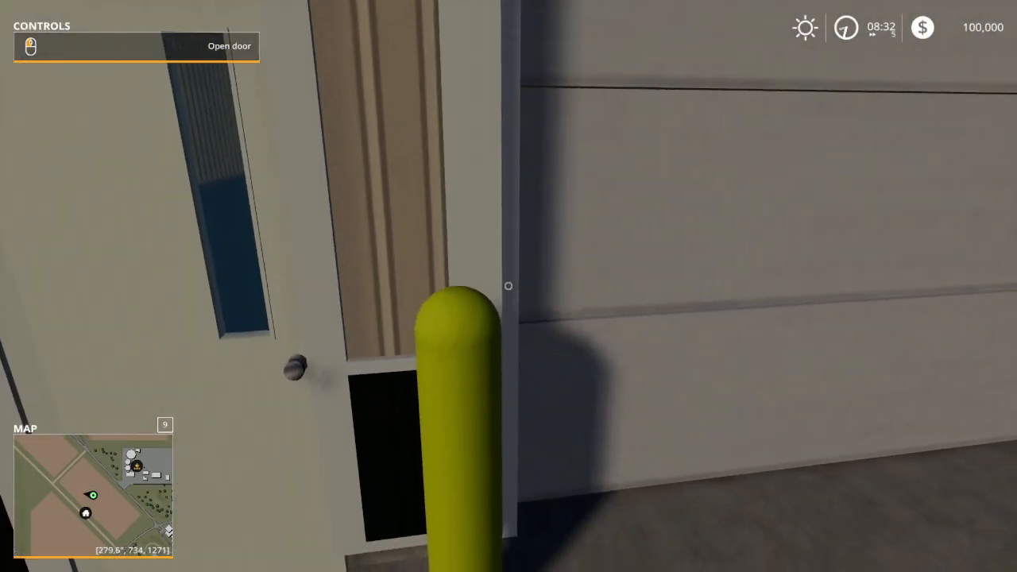
pyautogui.click(508, 286)
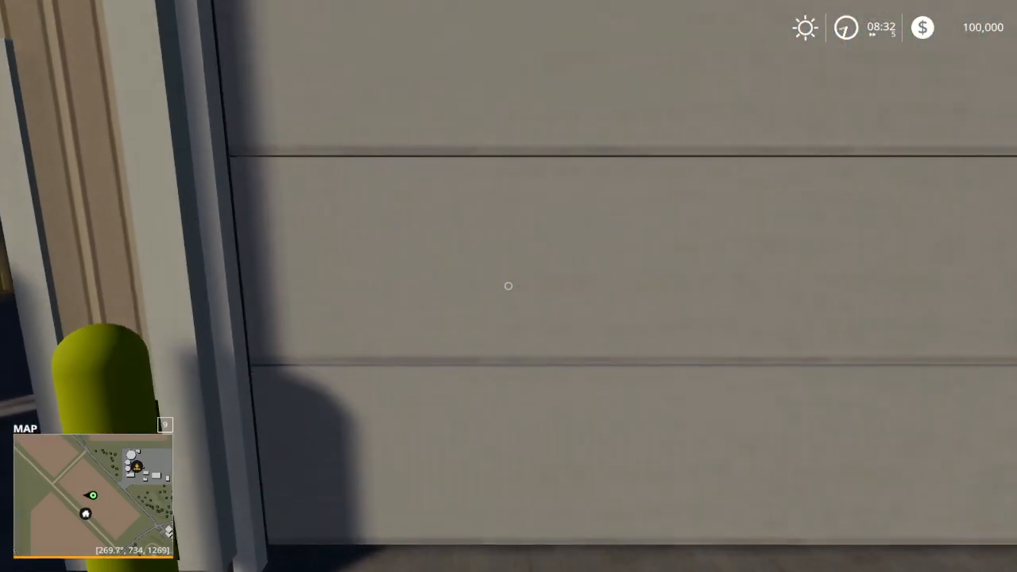
pyautogui.press('s')
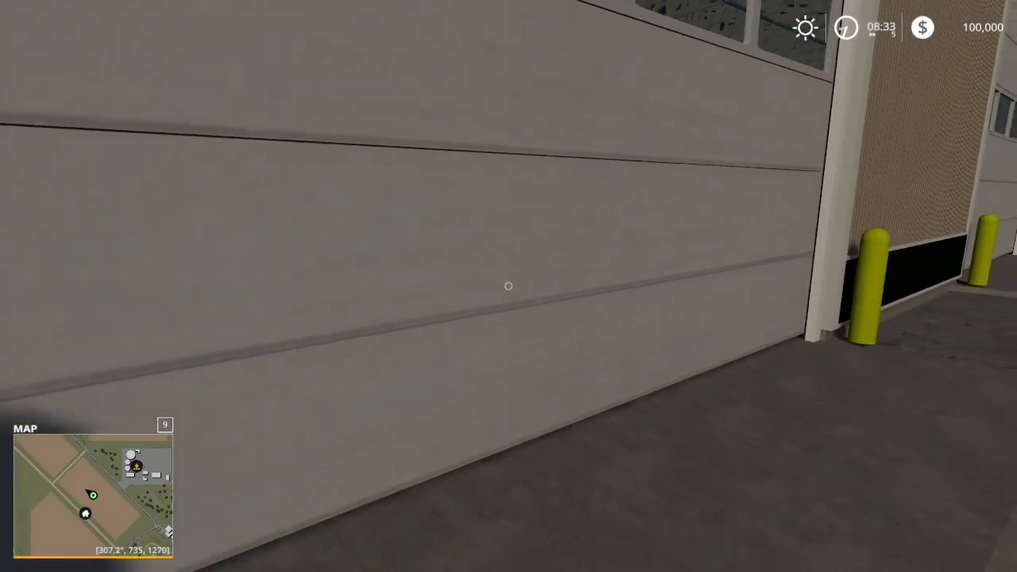
pyautogui.press('w')
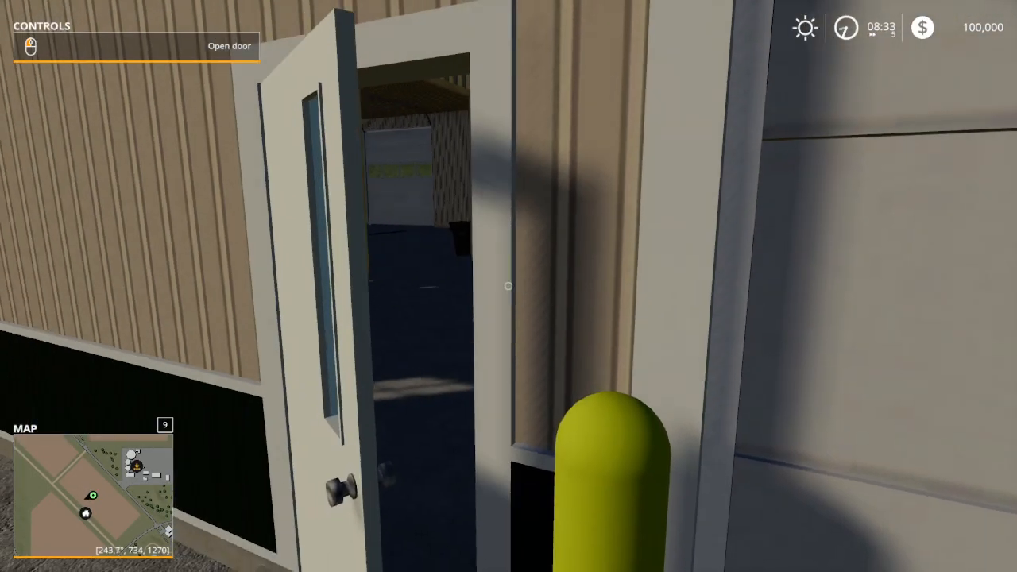
pyautogui.click(509, 286)
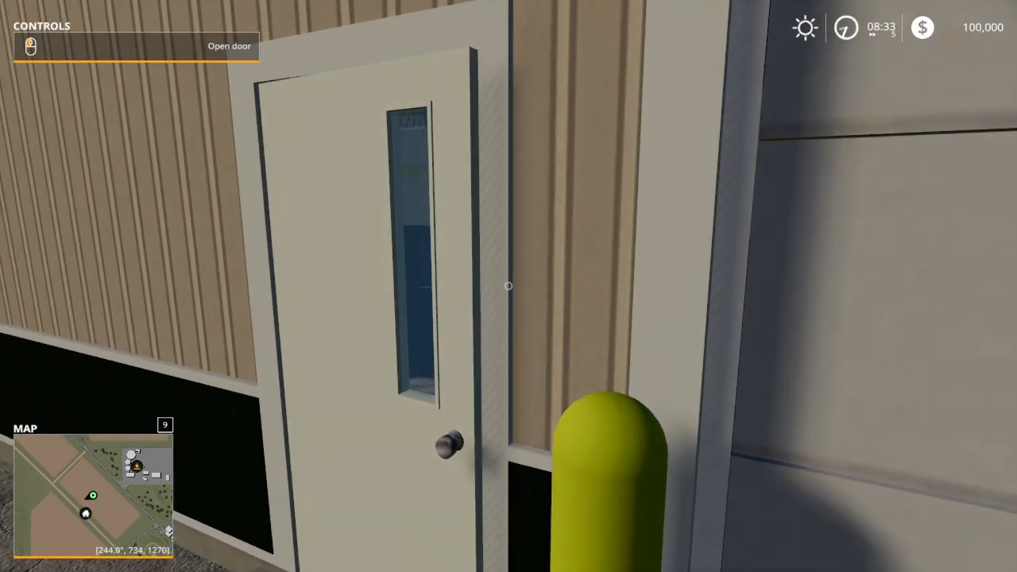
# Step: Continue along the shed's long side and open the farthest overhead gate
pyautogui.press('w')
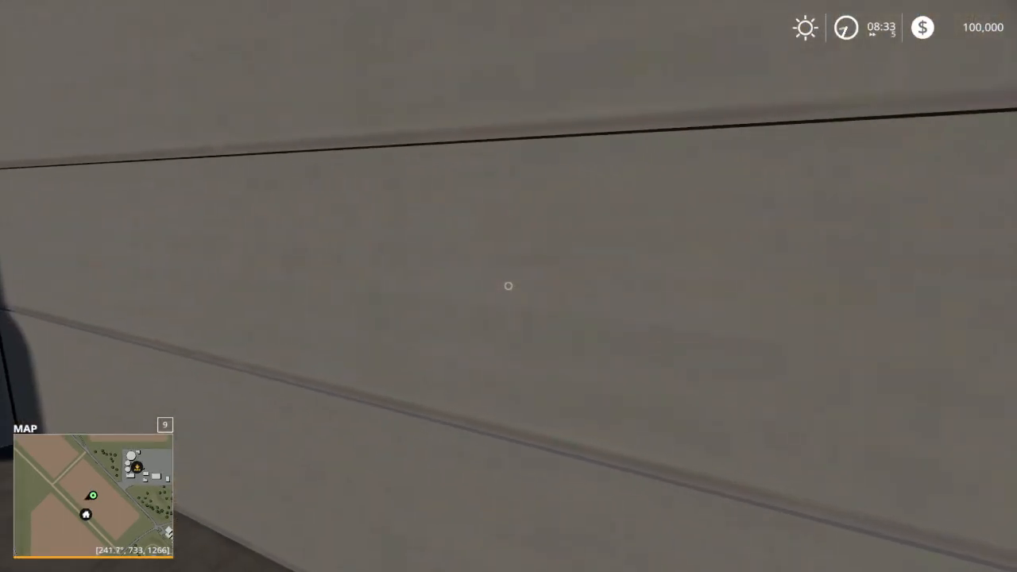
pyautogui.press('s')
pyautogui.press('w')
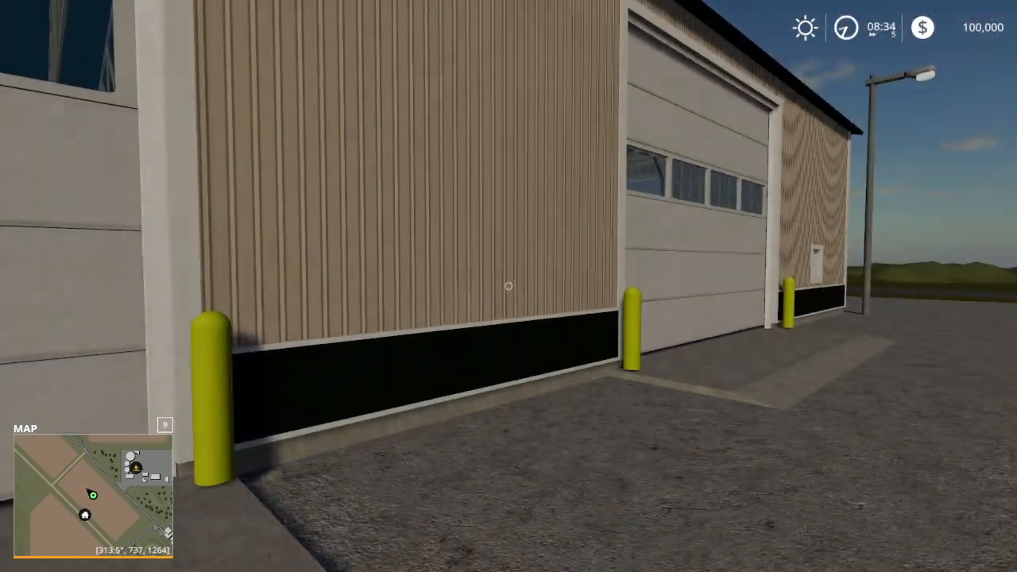
pyautogui.press('w')
pyautogui.click(508, 286)
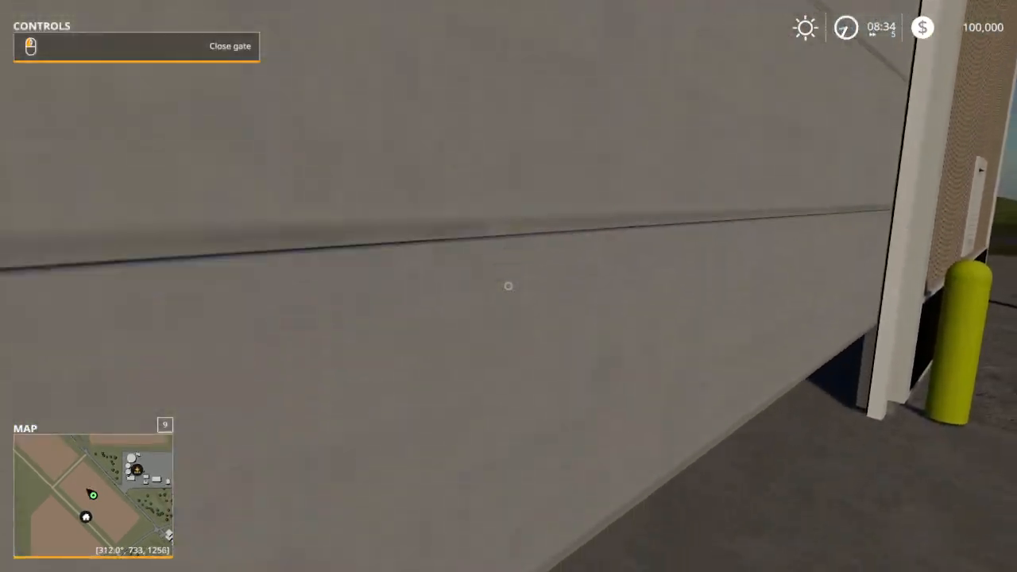
# Step: Enter the unfinished bay and open the end-wall gate and the middle side gate from inside
pyautogui.press('w')
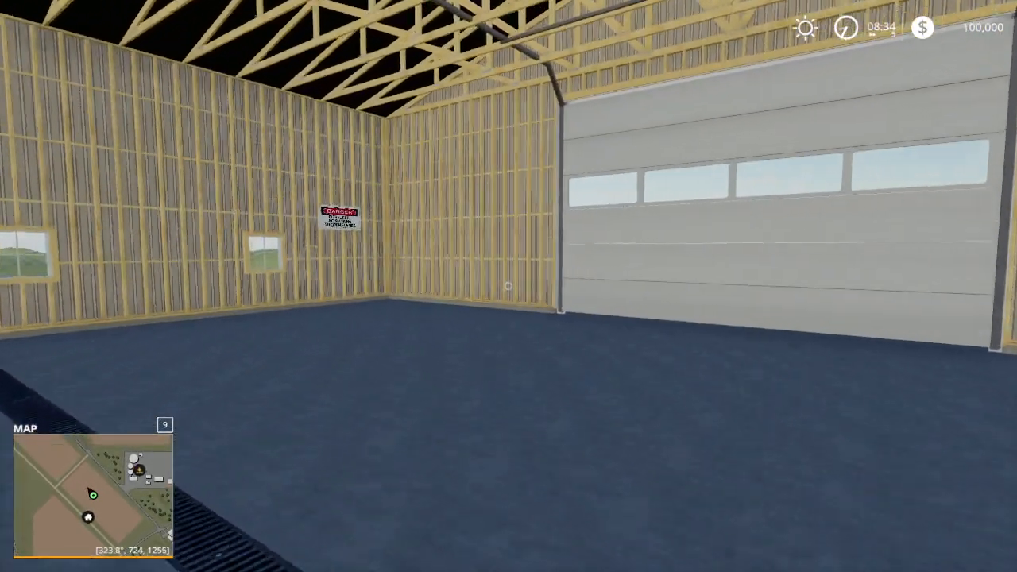
pyautogui.press('w')
pyautogui.click(509, 286)
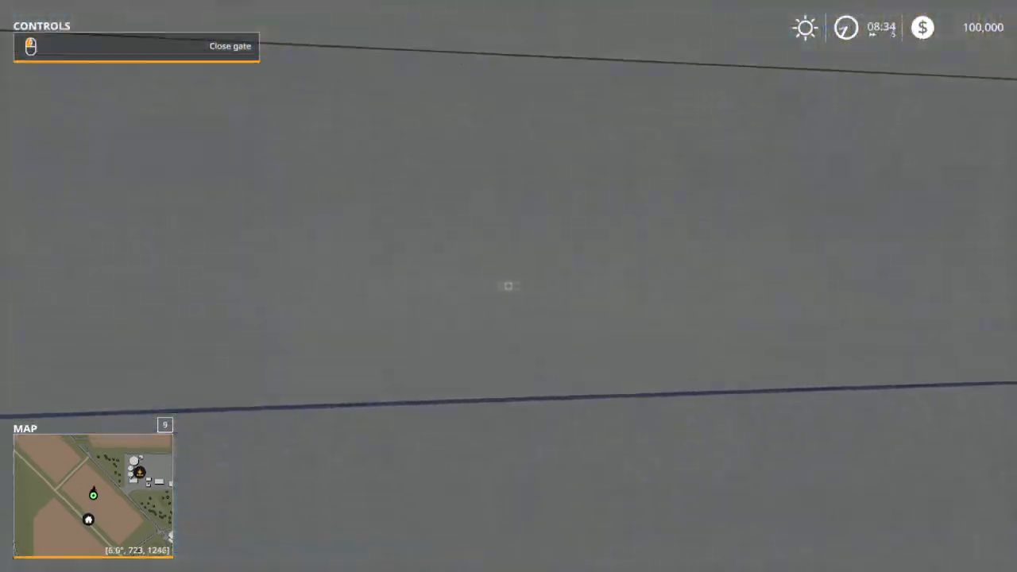
pyautogui.press('w')
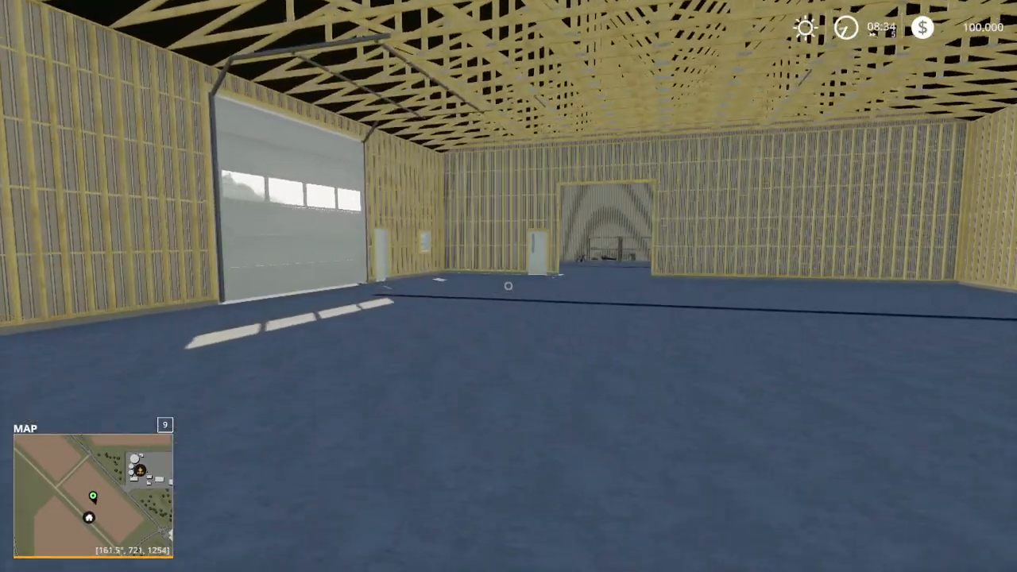
pyautogui.press('w')
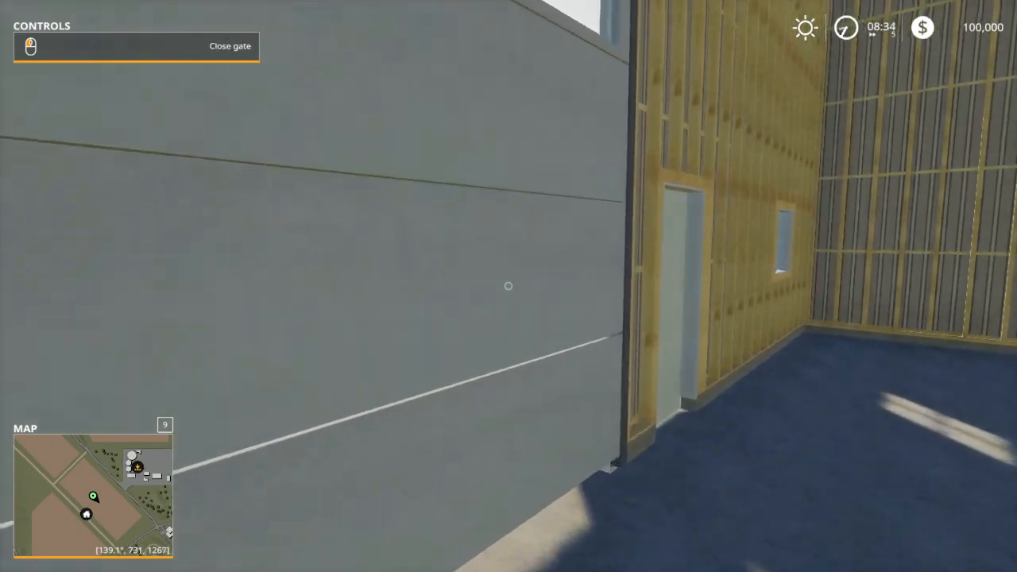
pyautogui.press('w')
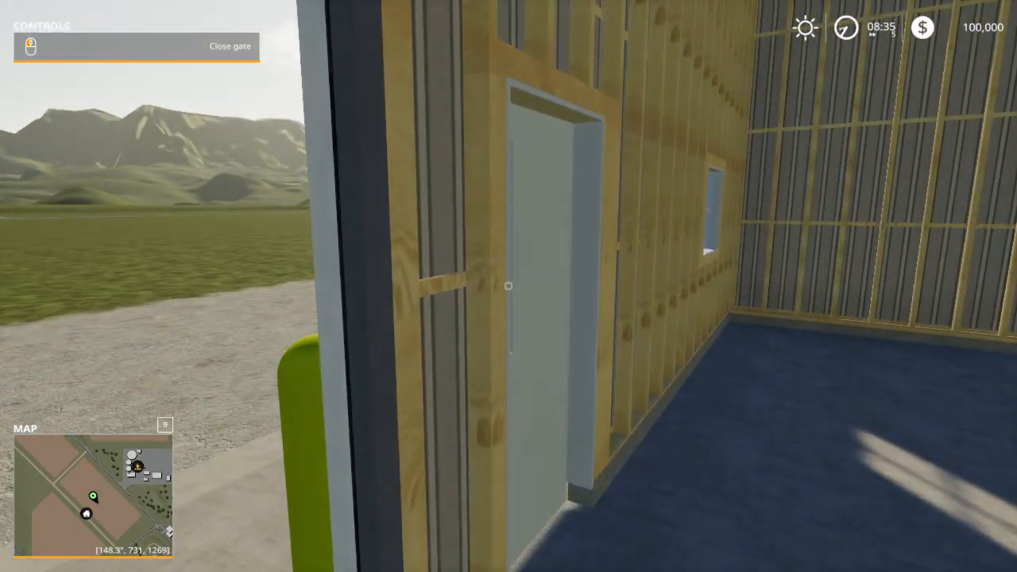
# Step: Examine the walk-in door beside the middle gate from inside the shed, checking whether it can be operated
pyautogui.press('w')
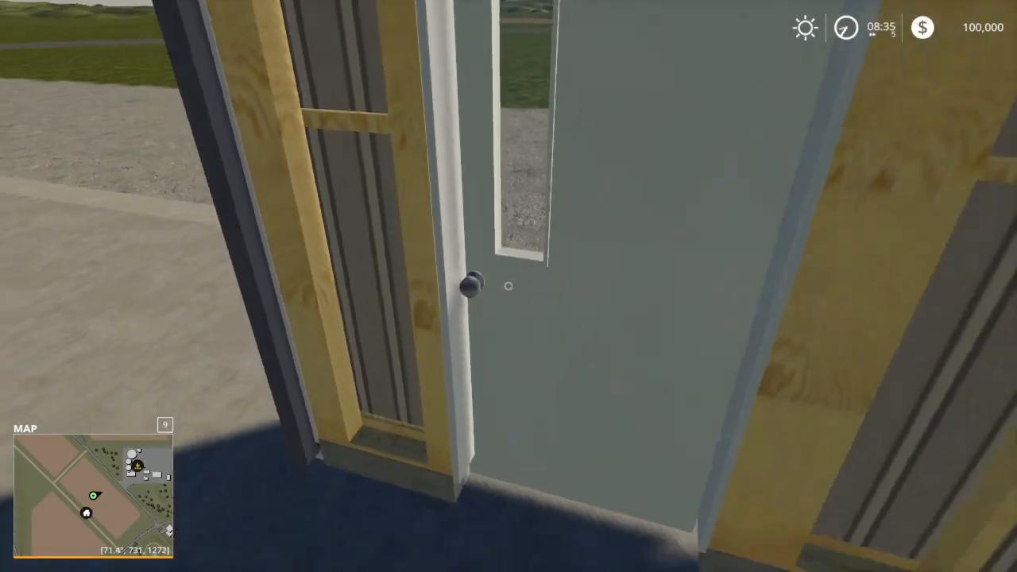
pyautogui.press('w')
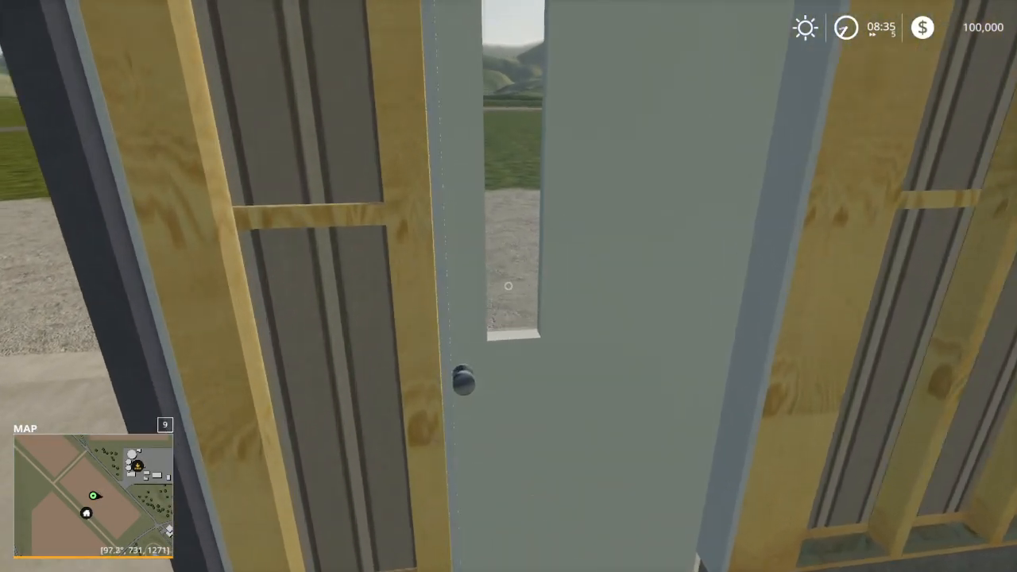
pyautogui.press('d')
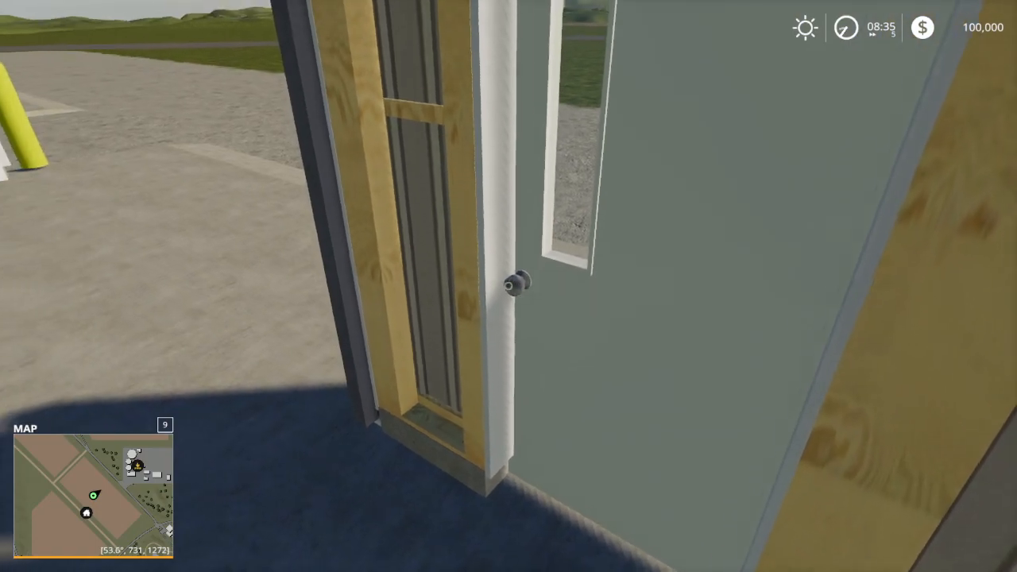
pyautogui.press('s')
pyautogui.press('w')
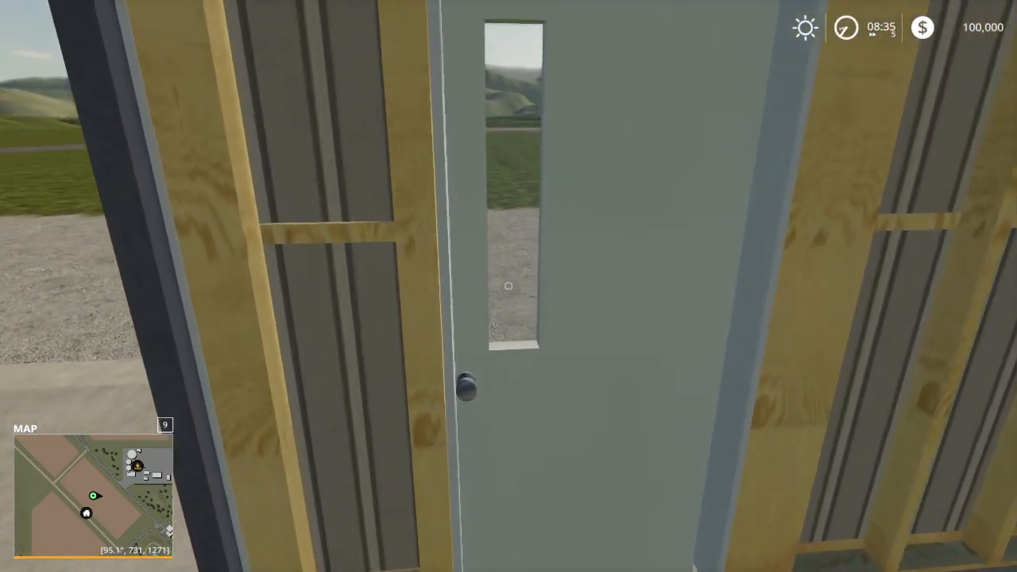
pyautogui.press('s')
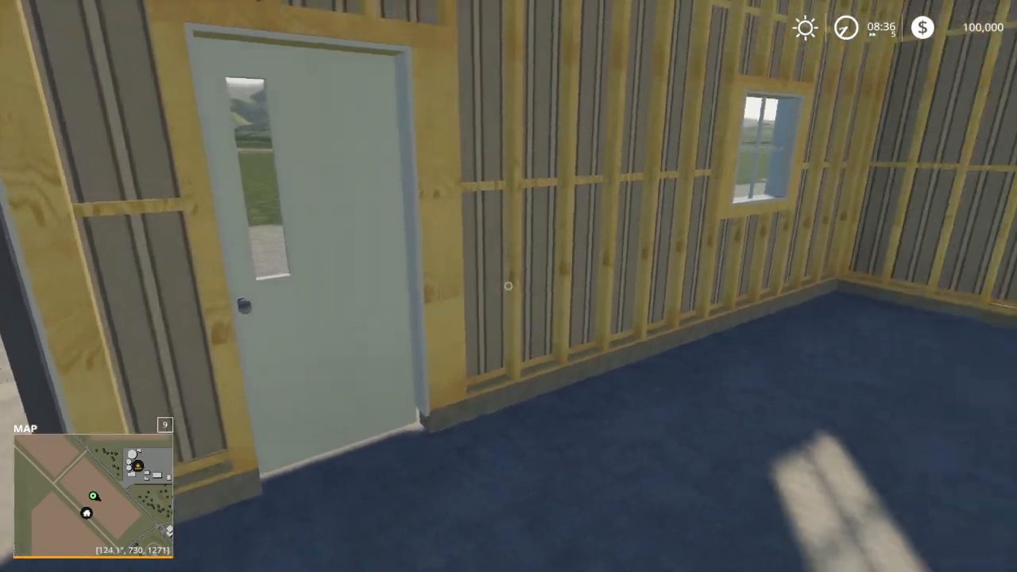
# Step: Open the door in the wood-framed partition wall and the overhead gate near the pallet jack in the finished section
pyautogui.press('w')
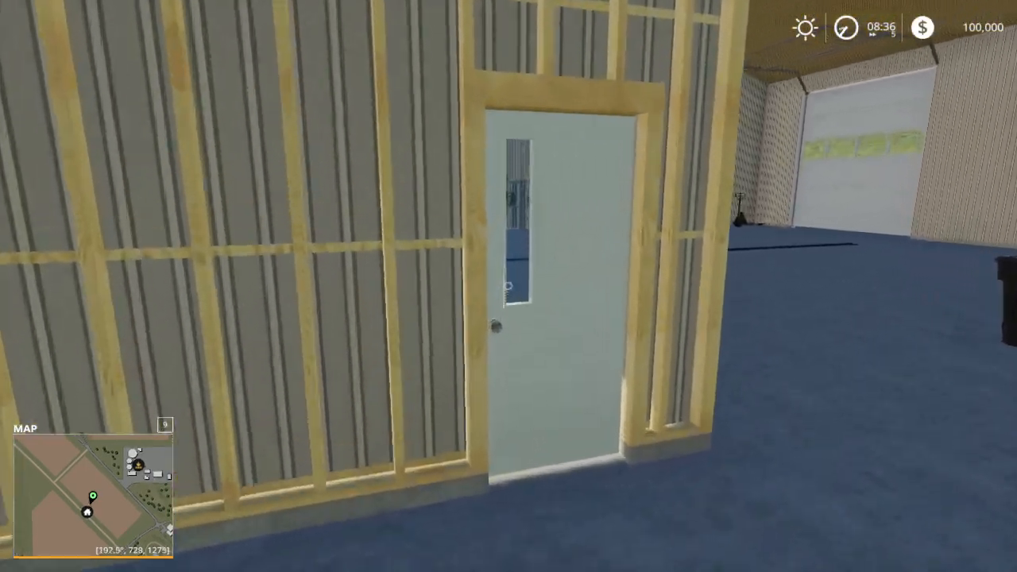
pyautogui.click(509, 286)
pyautogui.press('w')
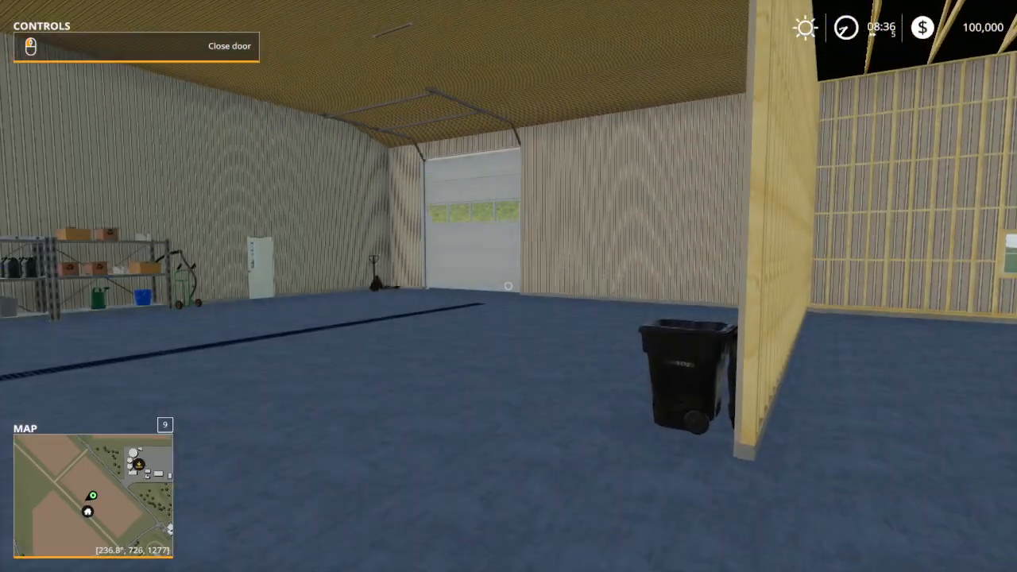
pyautogui.press('w')
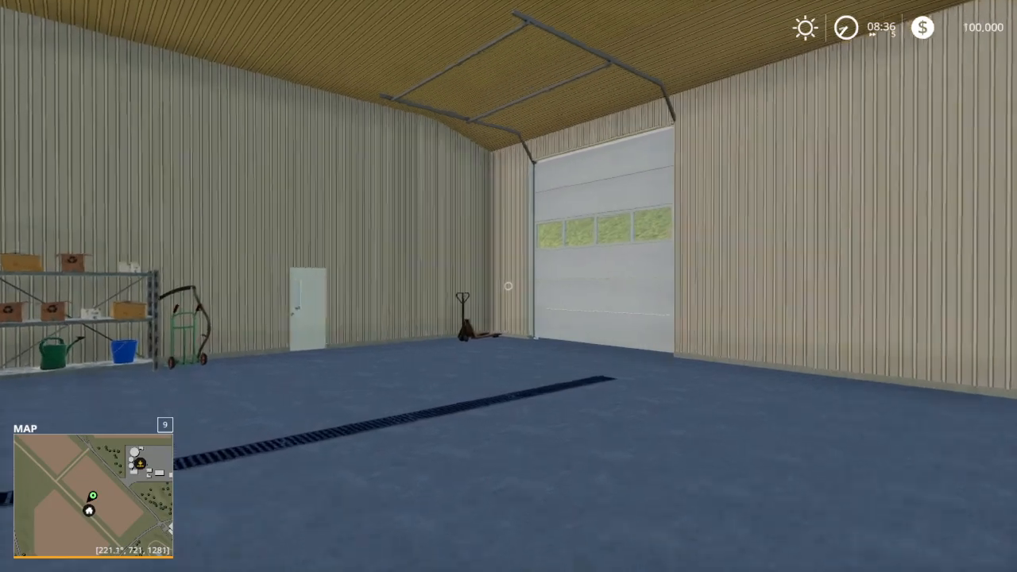
pyautogui.press('w')
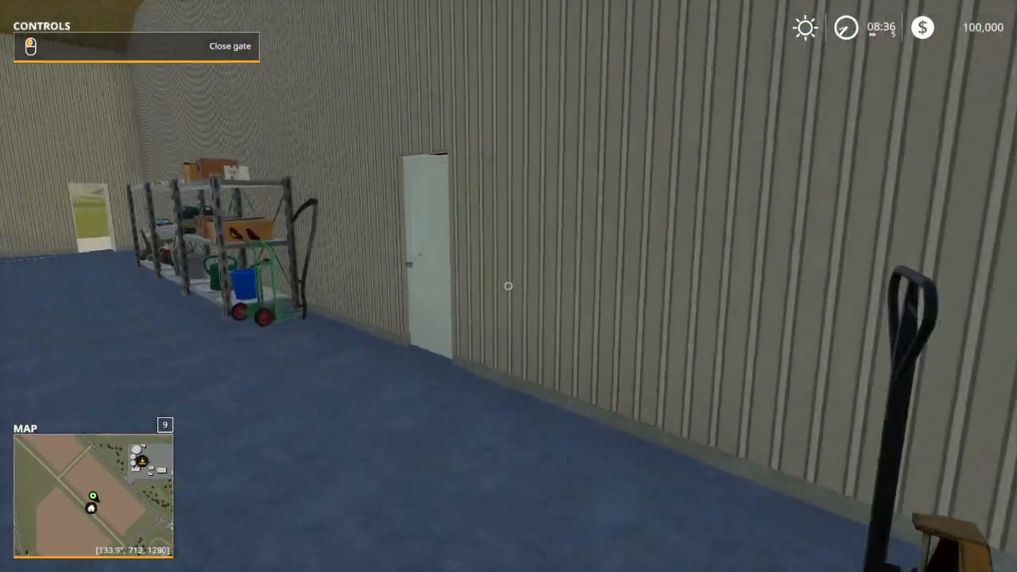
# Step: Open the break room door, walk past the picnic tables and leave through the exterior door to view the shed's open gates
pyautogui.press('w')
pyautogui.click(508, 286)
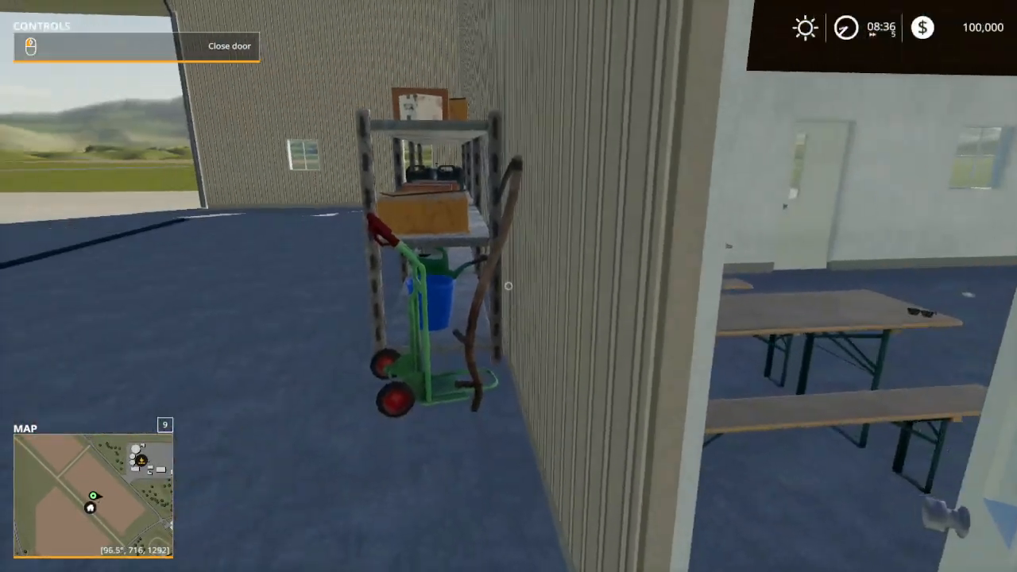
pyautogui.press('w')
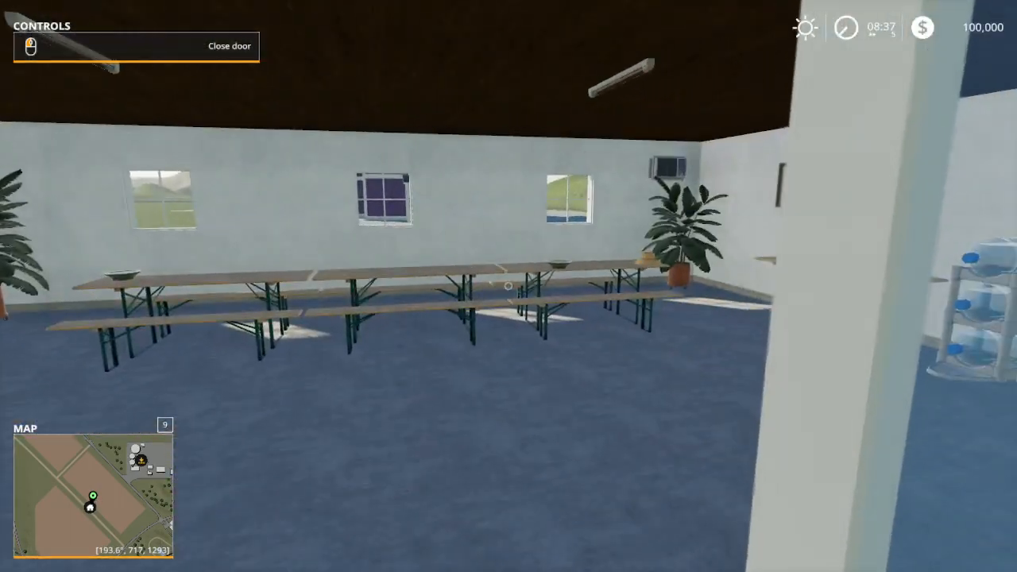
pyautogui.press('w')
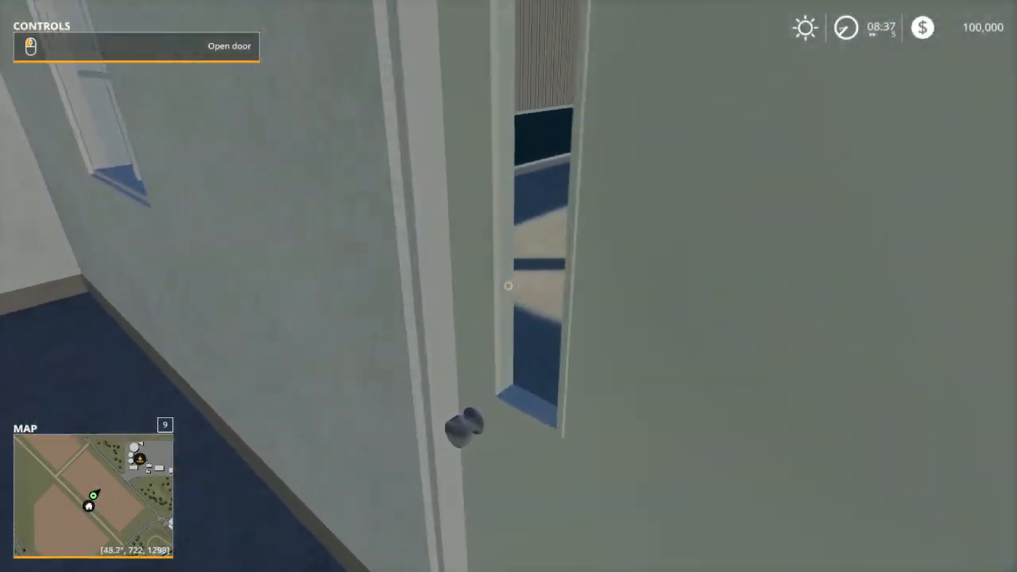
pyautogui.click(509, 286)
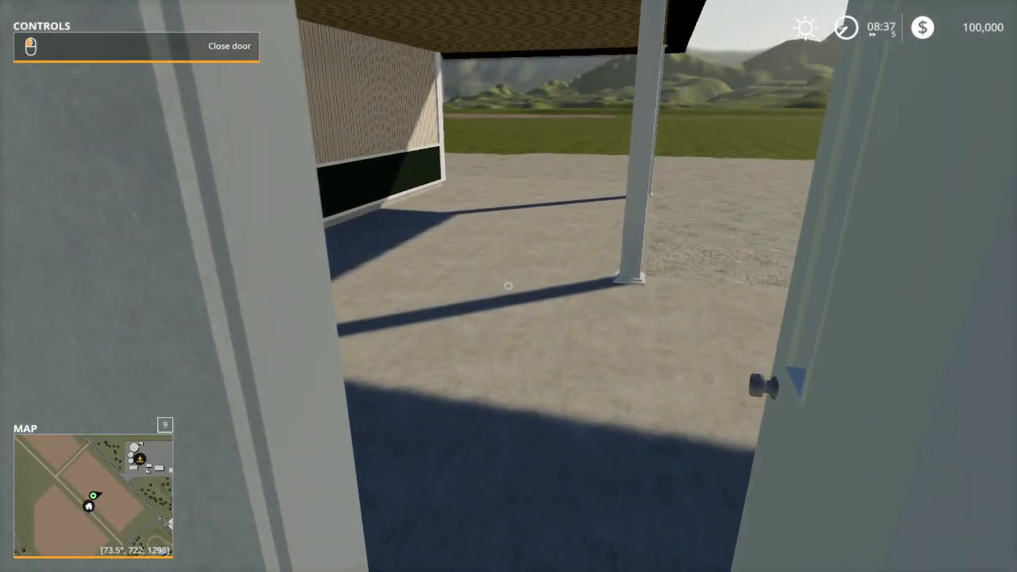
pyautogui.press('w')
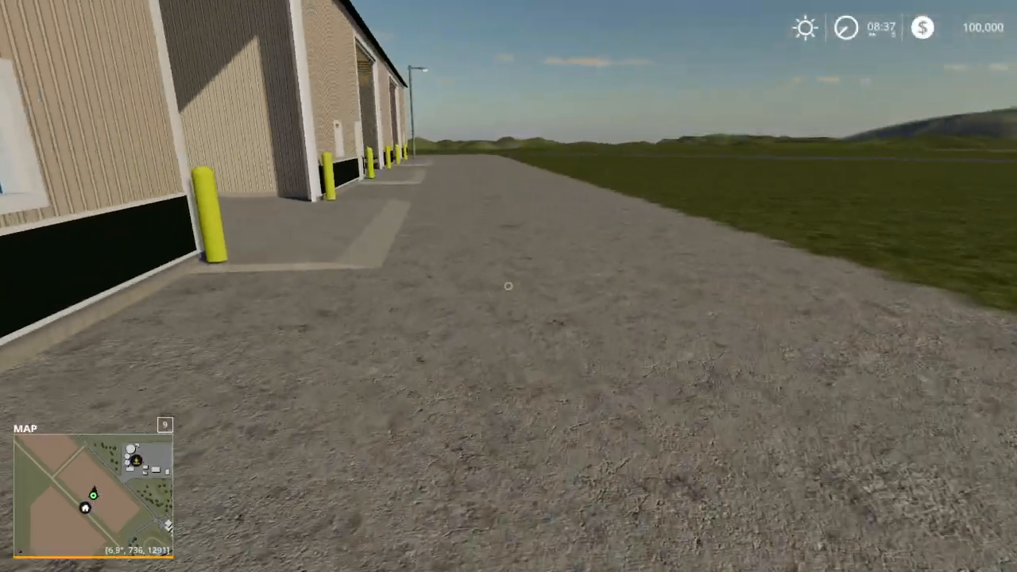
pyautogui.press('s')
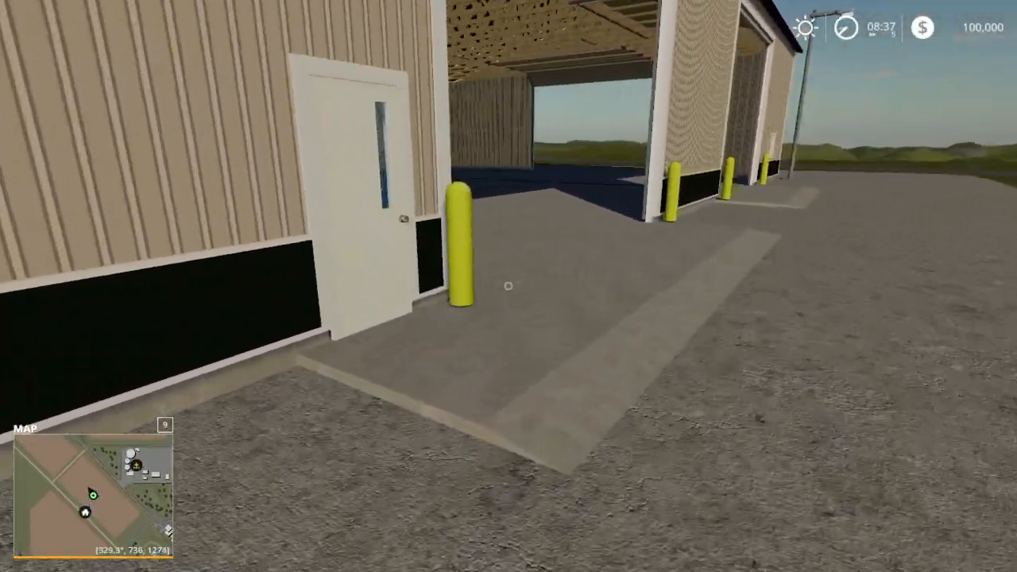
# Step: Open the white walk-in door beside the large side gate and enter the unfinished bay through the open gateway
pyautogui.click(508, 286)
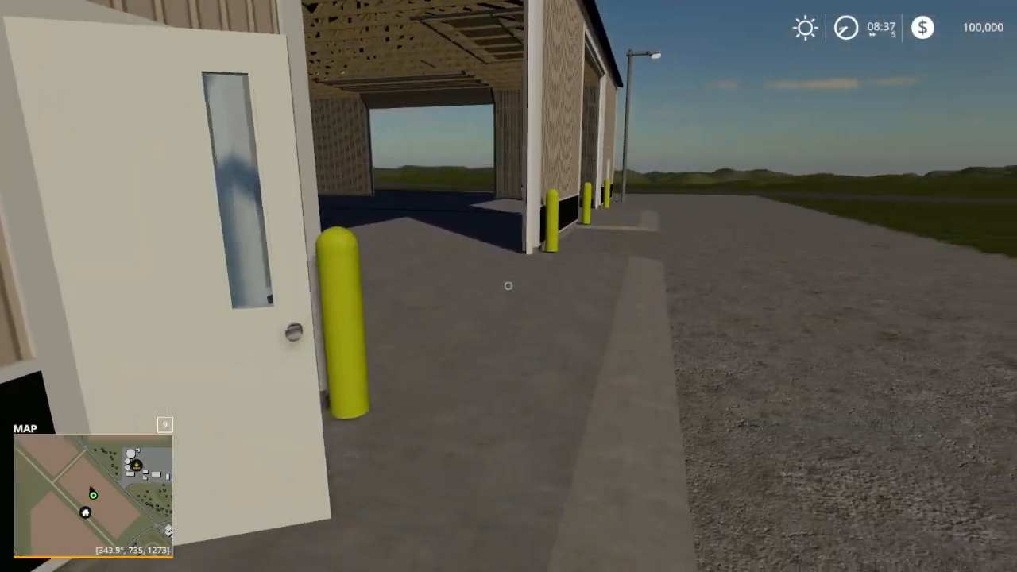
pyautogui.press('w')
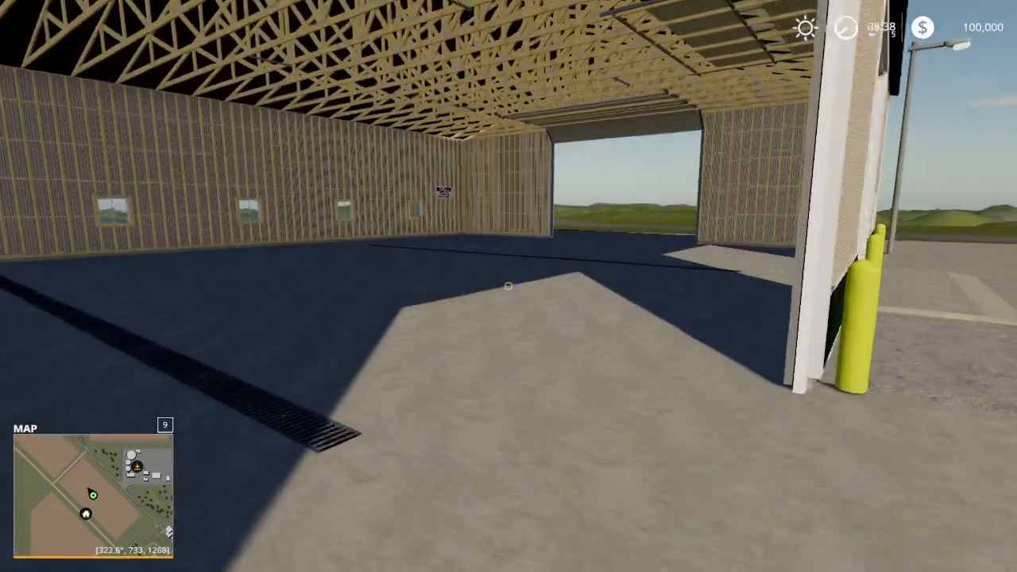
pyautogui.press('w')
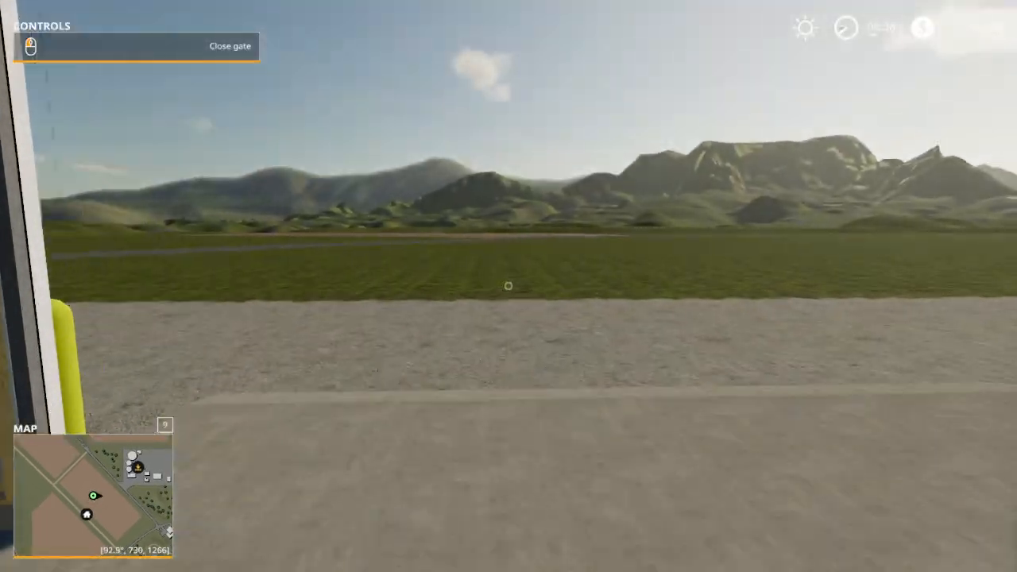
# Step: Walk around the shed's gable end and along its opposite long side to inspect the exterior walls and open gates
pyautogui.press('w')
pyautogui.press('w')
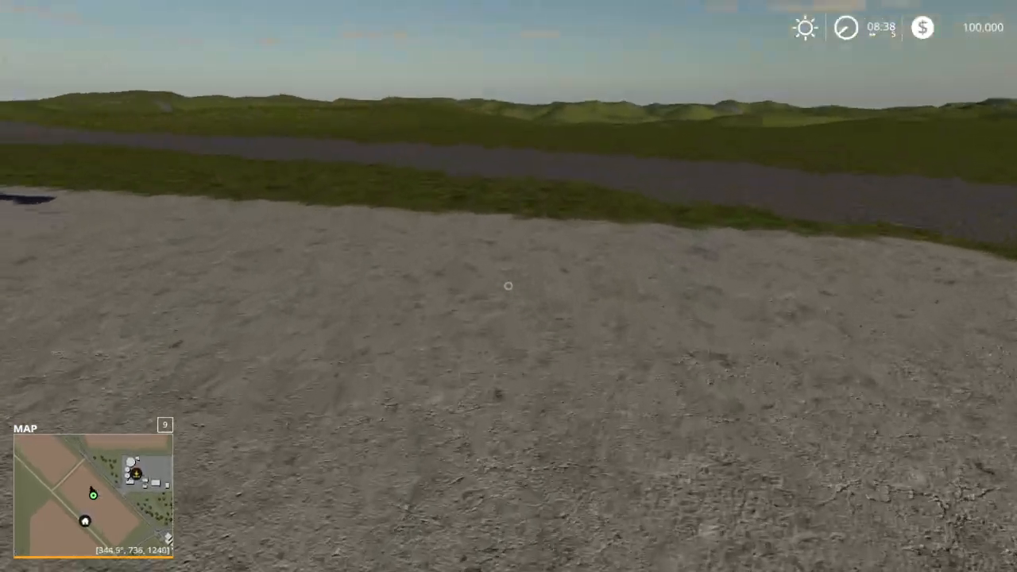
pyautogui.press('w')
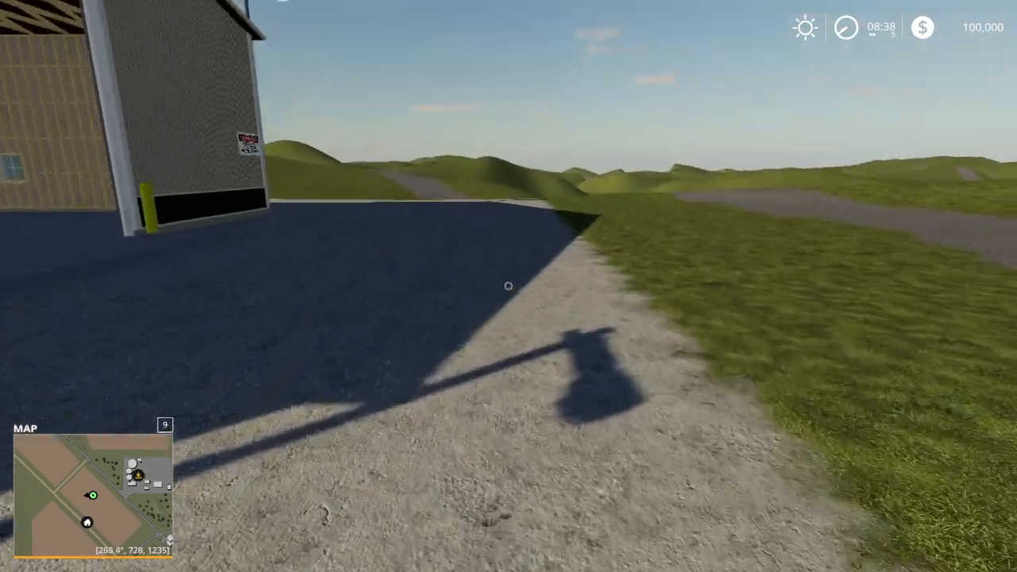
pyautogui.press('w')
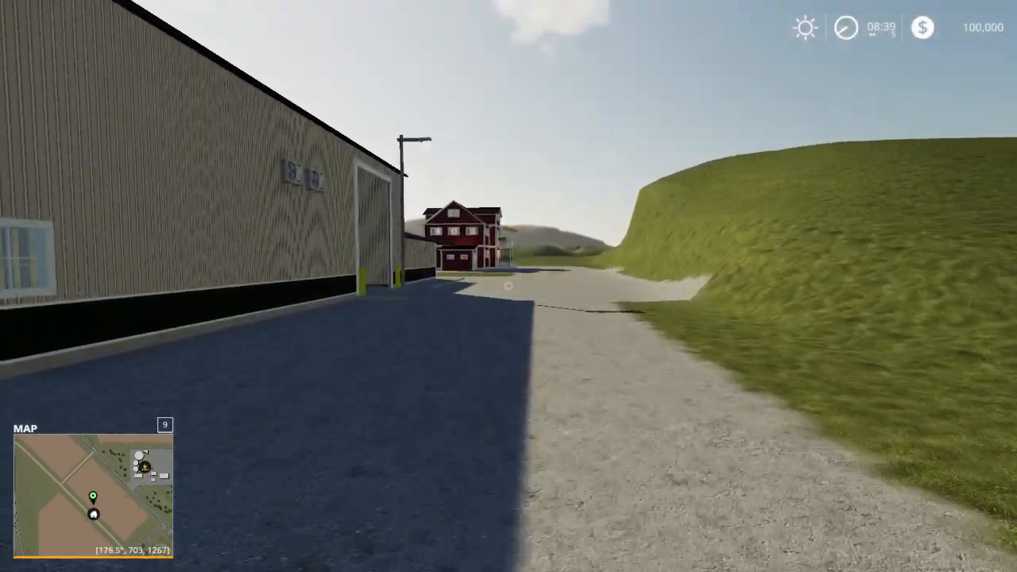
pyautogui.press('w')
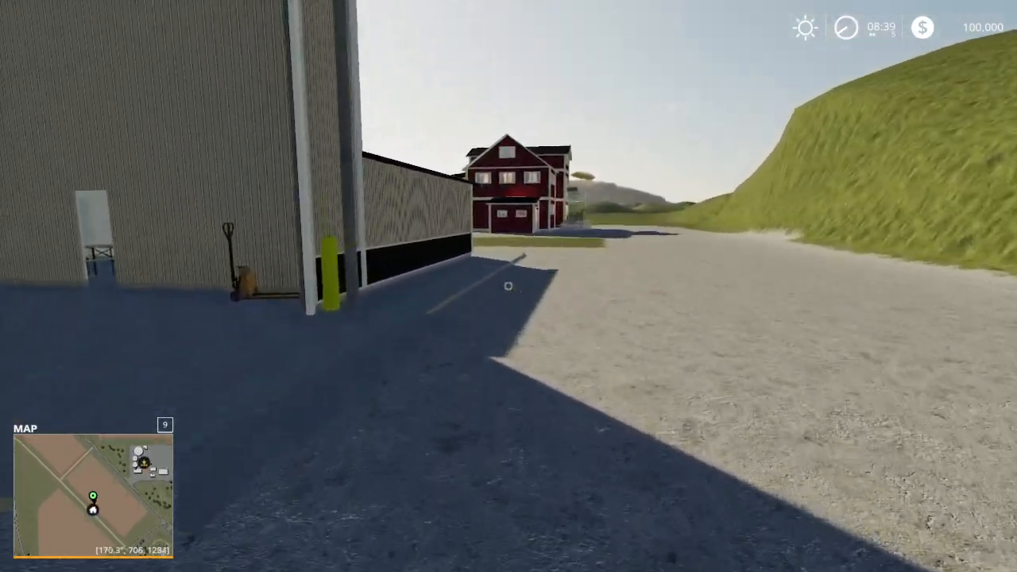
pyautogui.press('w')
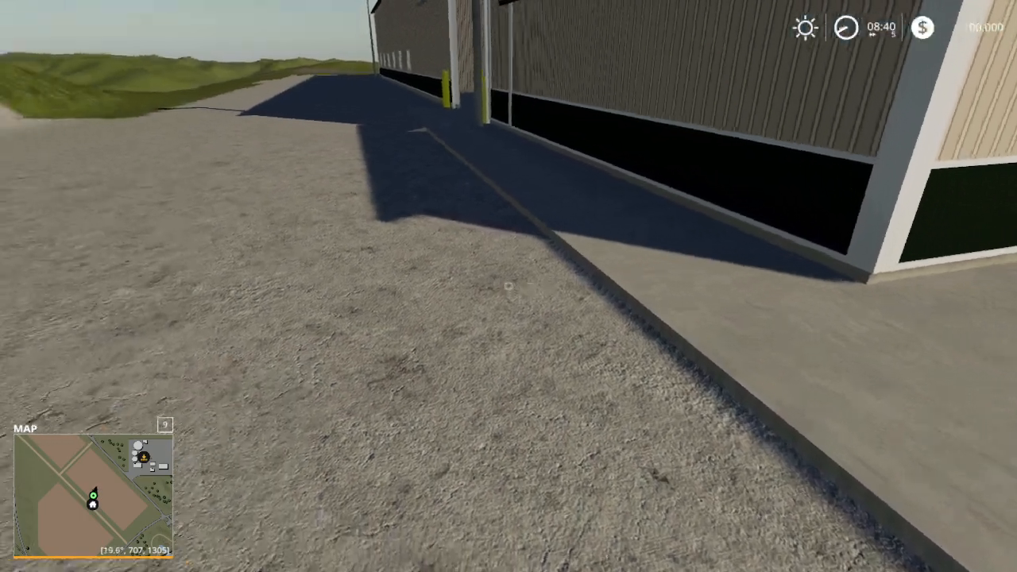
pyautogui.press('w')
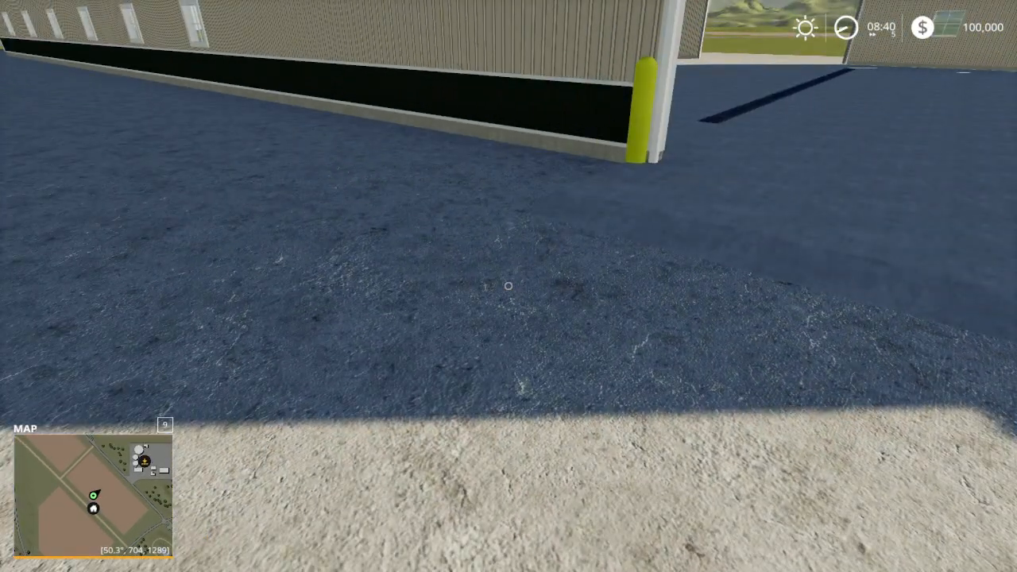
# Step: Walk from the shed's corner towards the red farmhouse and out onto the open grass to survey the surrounding land
pyautogui.press('w')
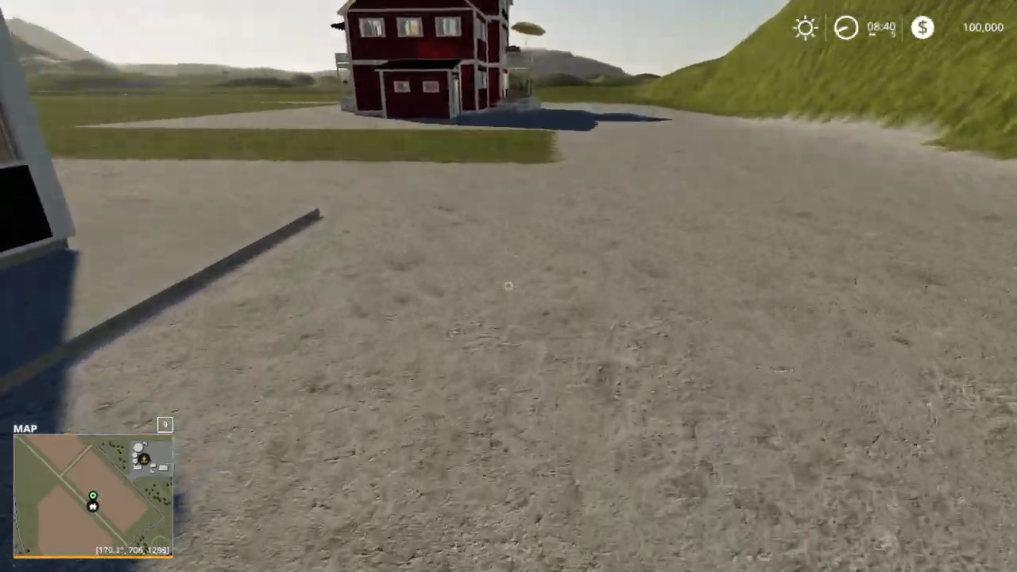
pyautogui.press('w')
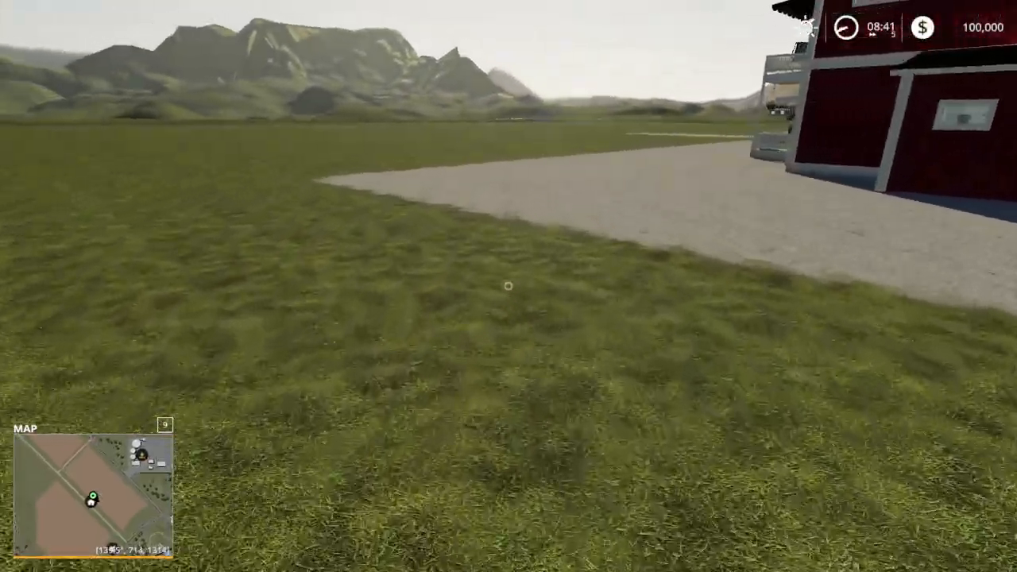
pyautogui.press('w')
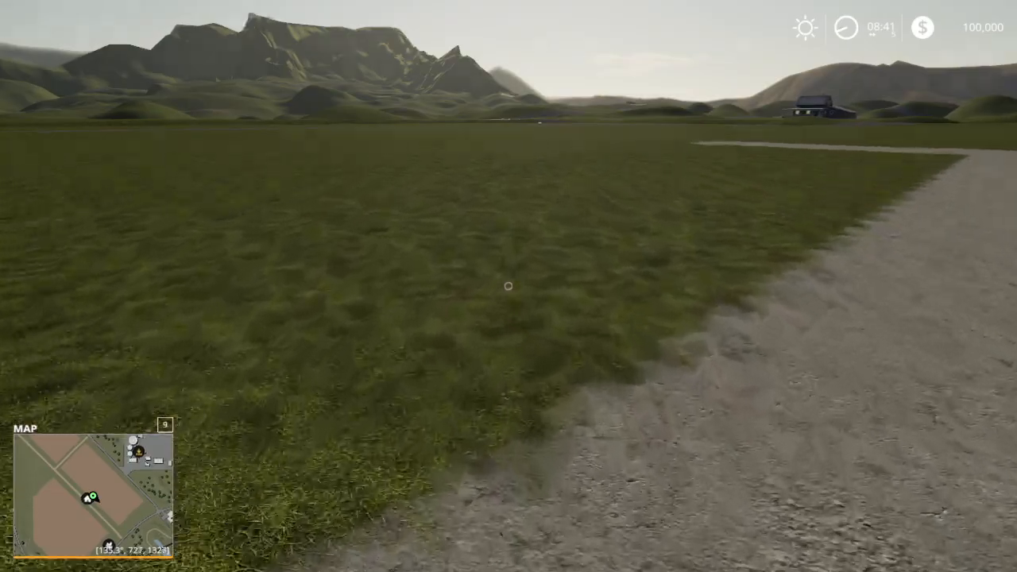
pyautogui.press('w')
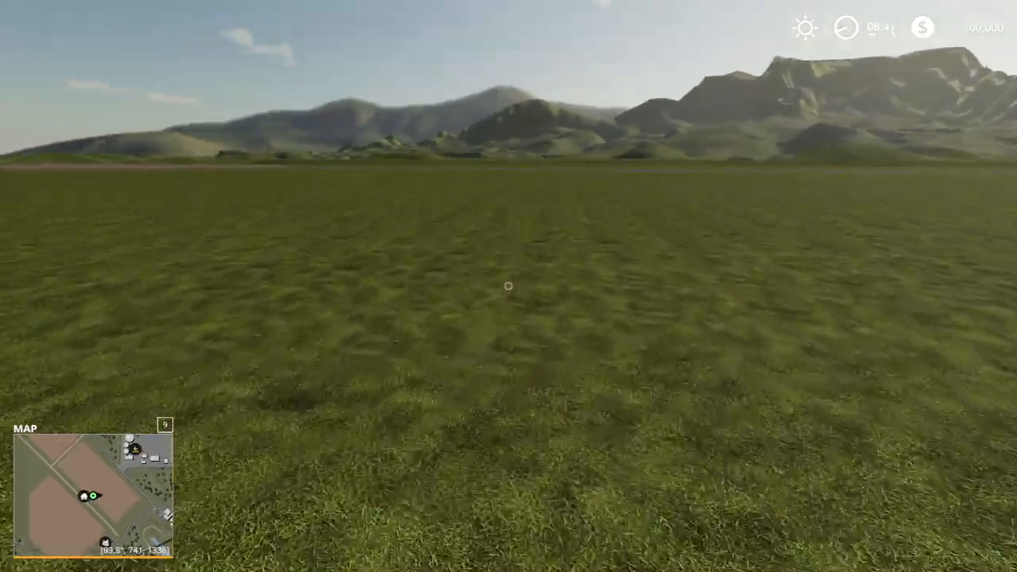